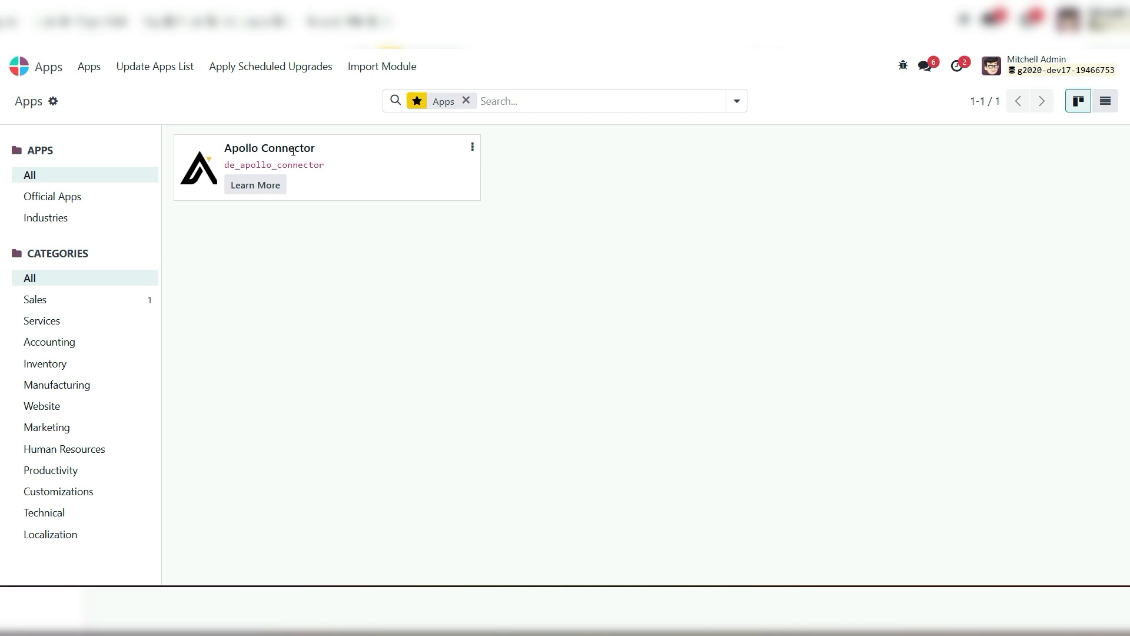
# Update the apps list and upgrade the Apollo Connector module
pyautogui.click(259, 98)
pyautogui.click(171, 67)
pyautogui.click(235, 368)
pyautogui.click(323, 242)
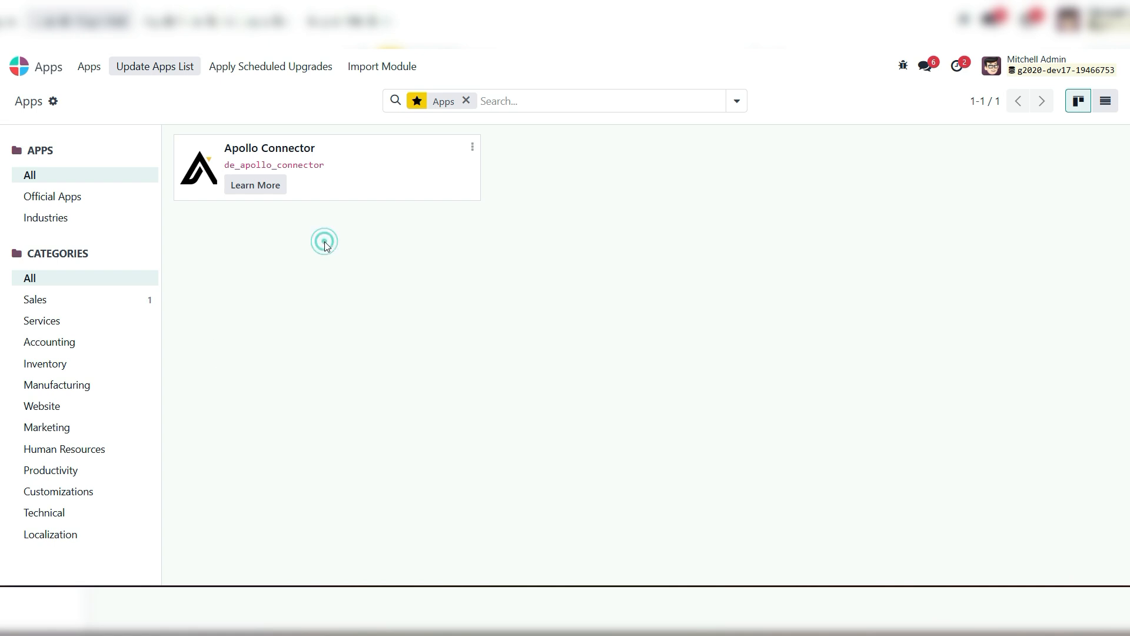
pyautogui.click(472, 147)
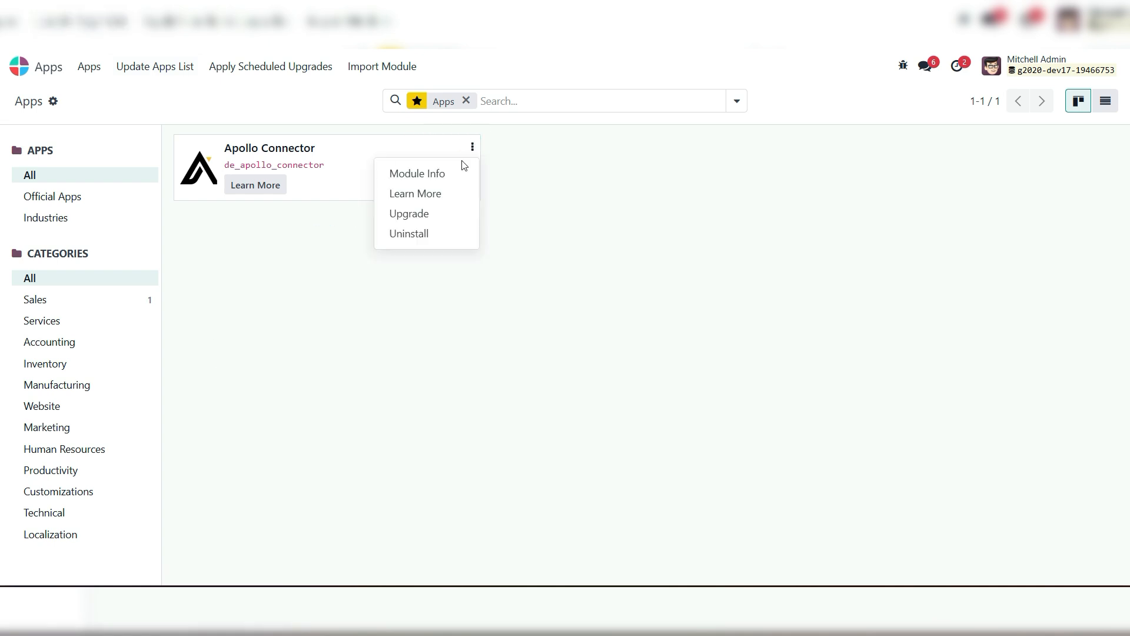
pyautogui.click(423, 212)
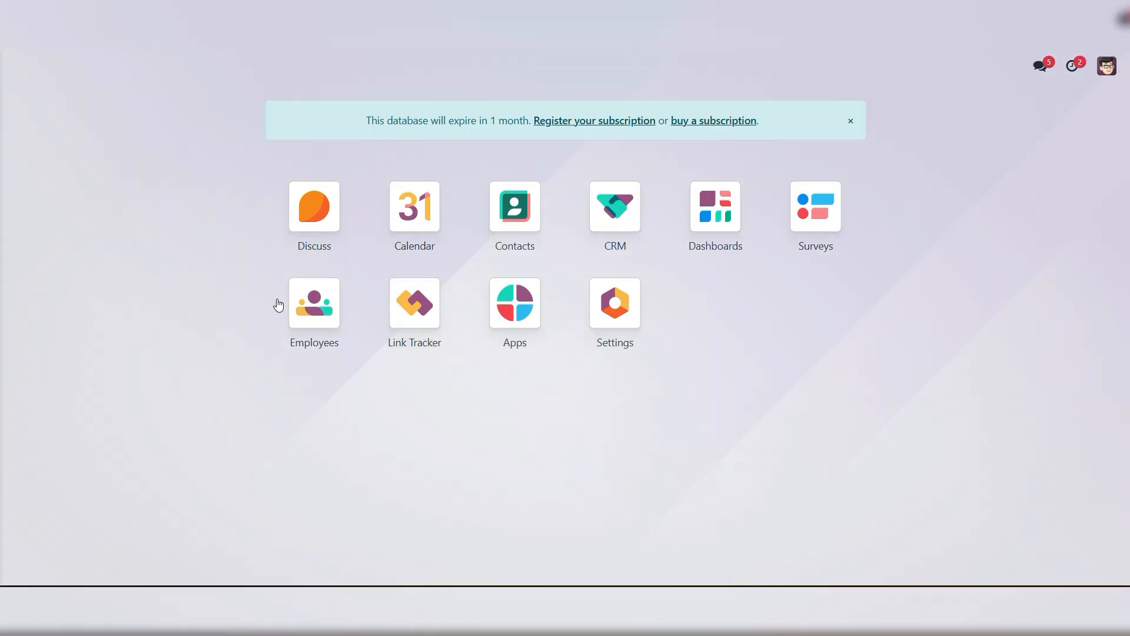
# Open the existing Apollo instance record from the CRM app's Apollo configuration
pyautogui.click(354, 398)
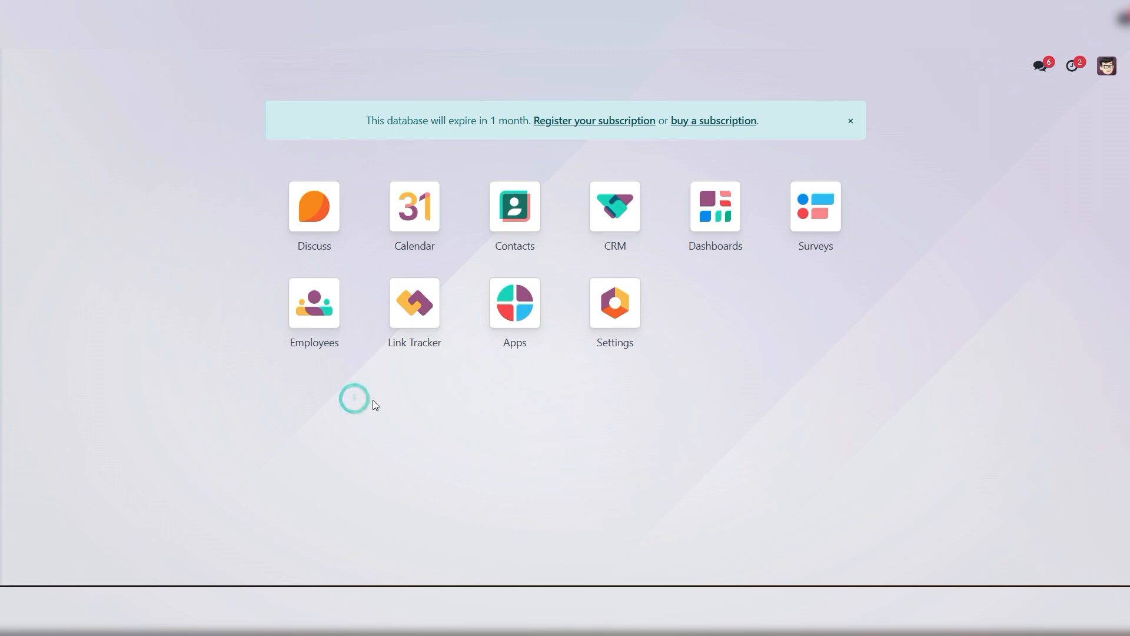
pyautogui.click(616, 206)
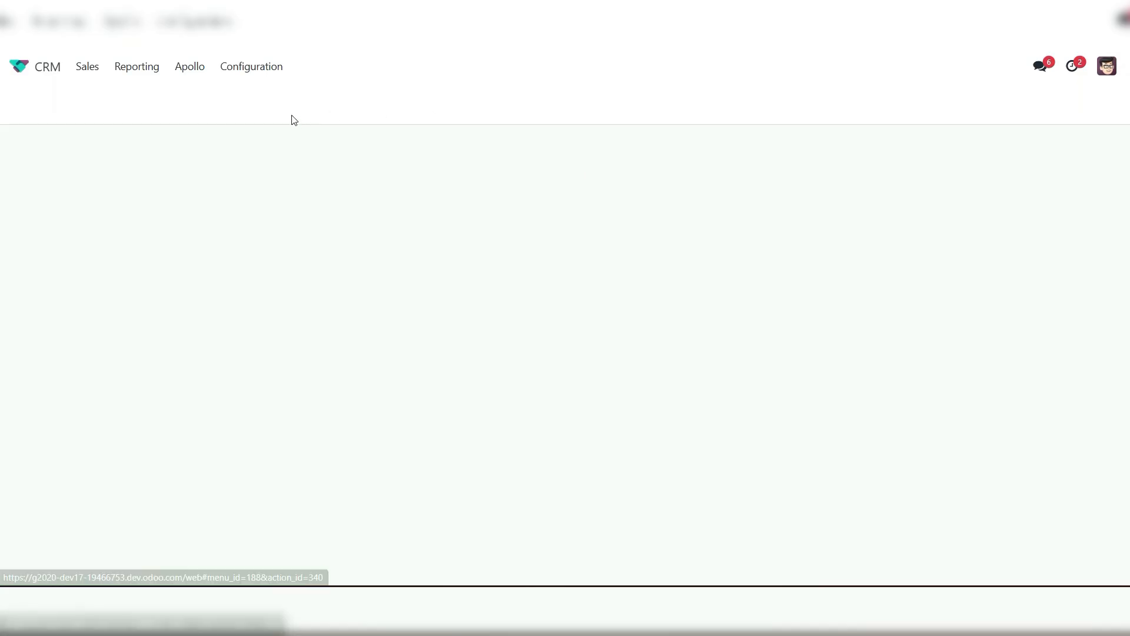
pyautogui.click(253, 67)
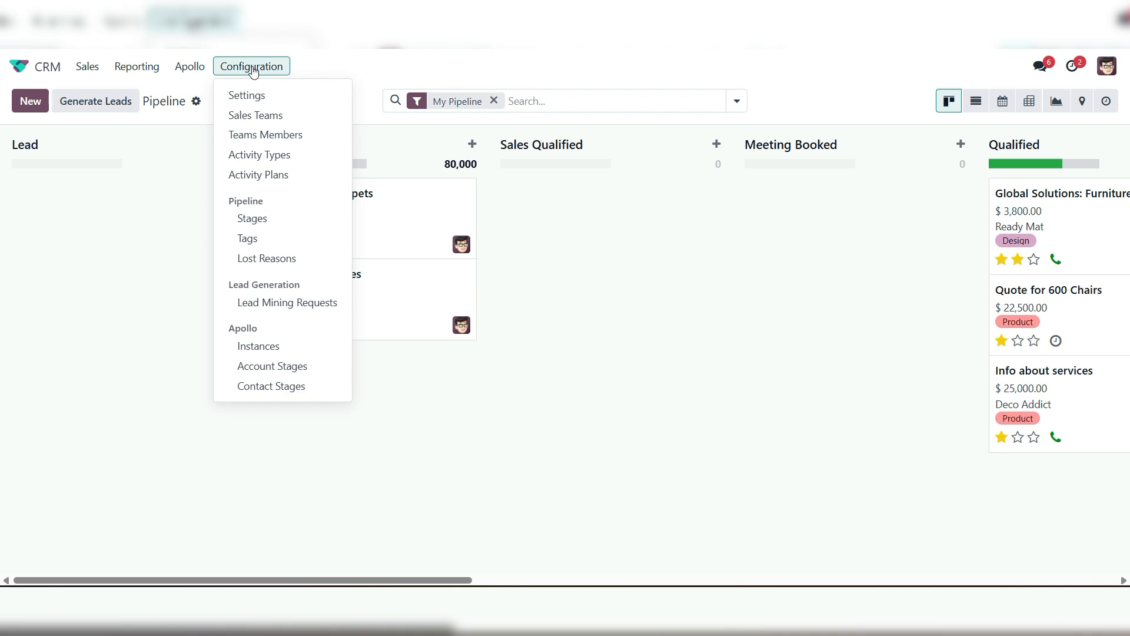
pyautogui.click(259, 352)
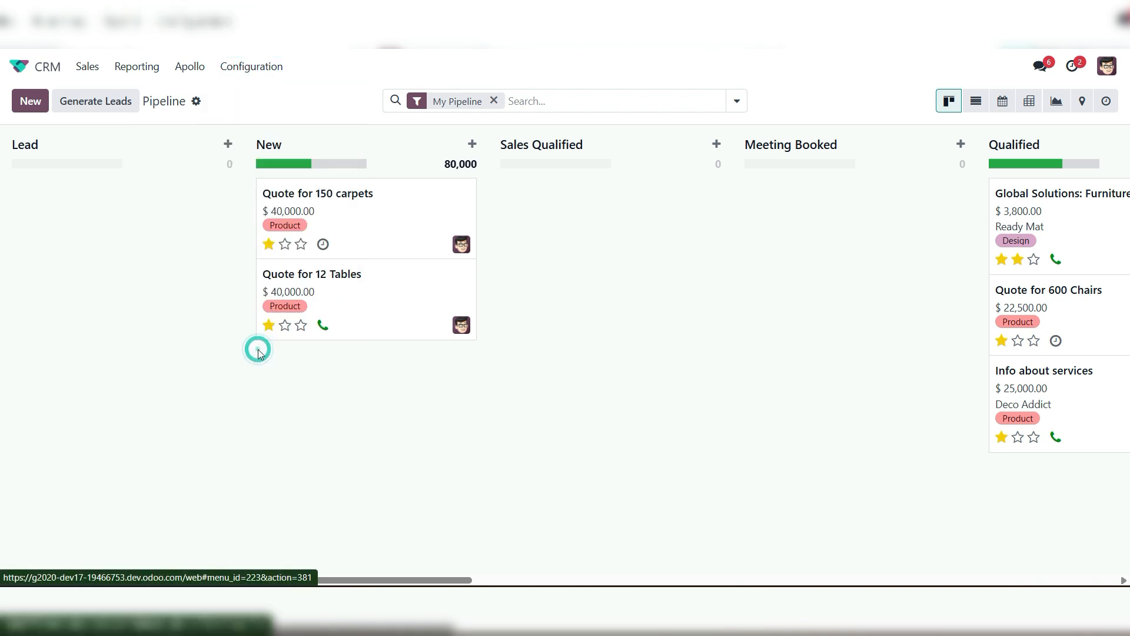
pyautogui.click(65, 170)
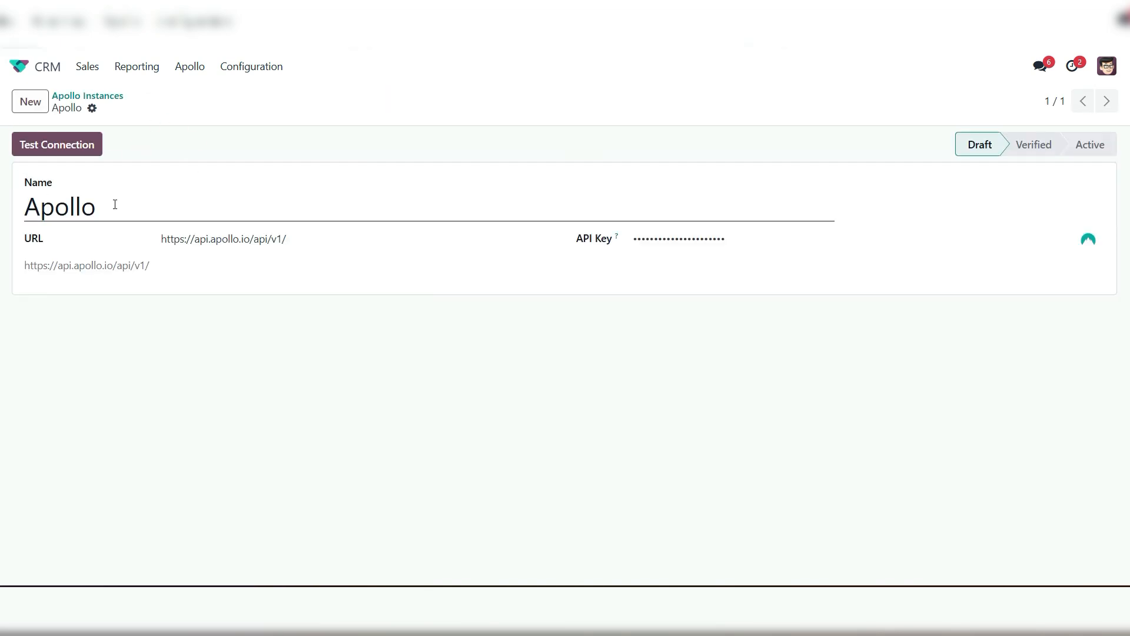
# Review the instance's name, URL and API key field, and view the API keys page on the Apollo.io developer site
pyautogui.doubleClick(115, 205)
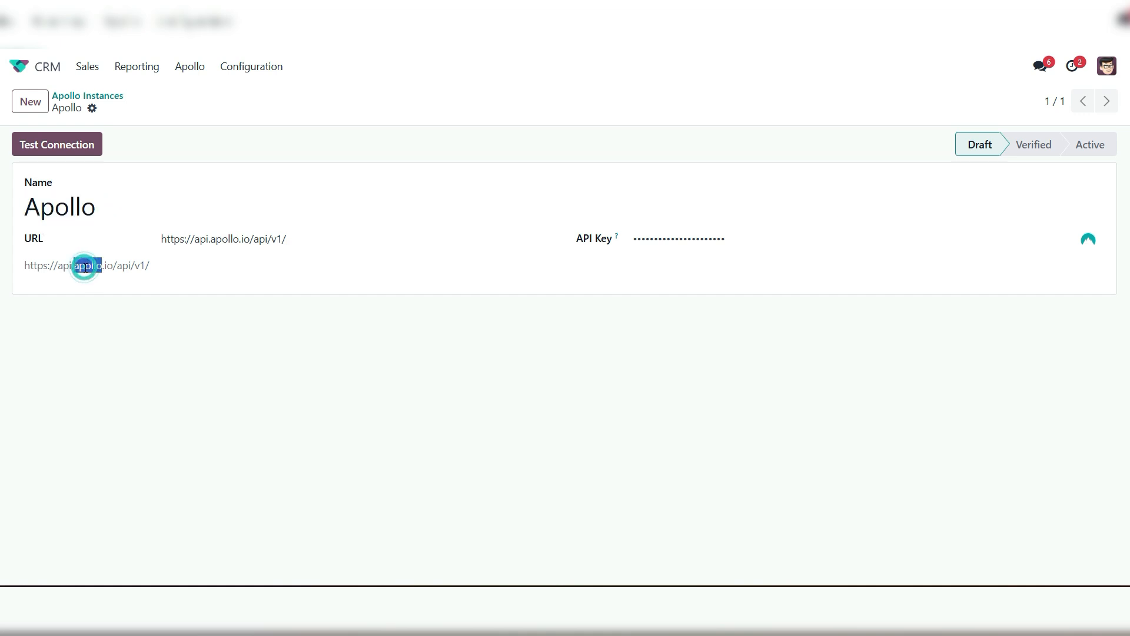
pyautogui.tripleClick(85, 268)
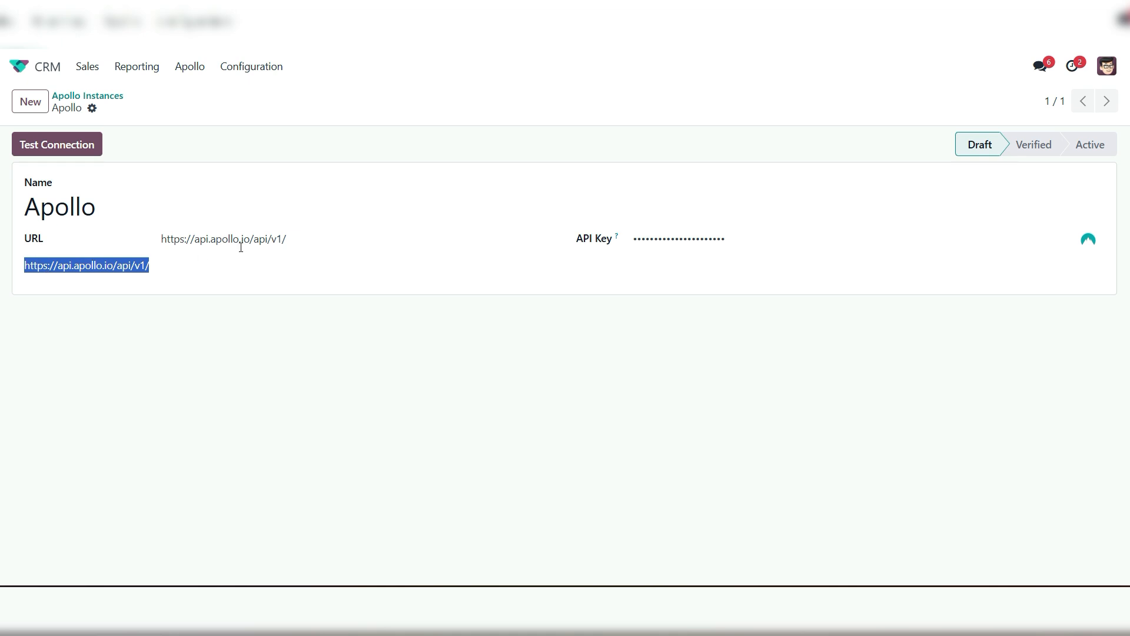
pyautogui.click(320, 237)
pyautogui.tripleClick(312, 235)
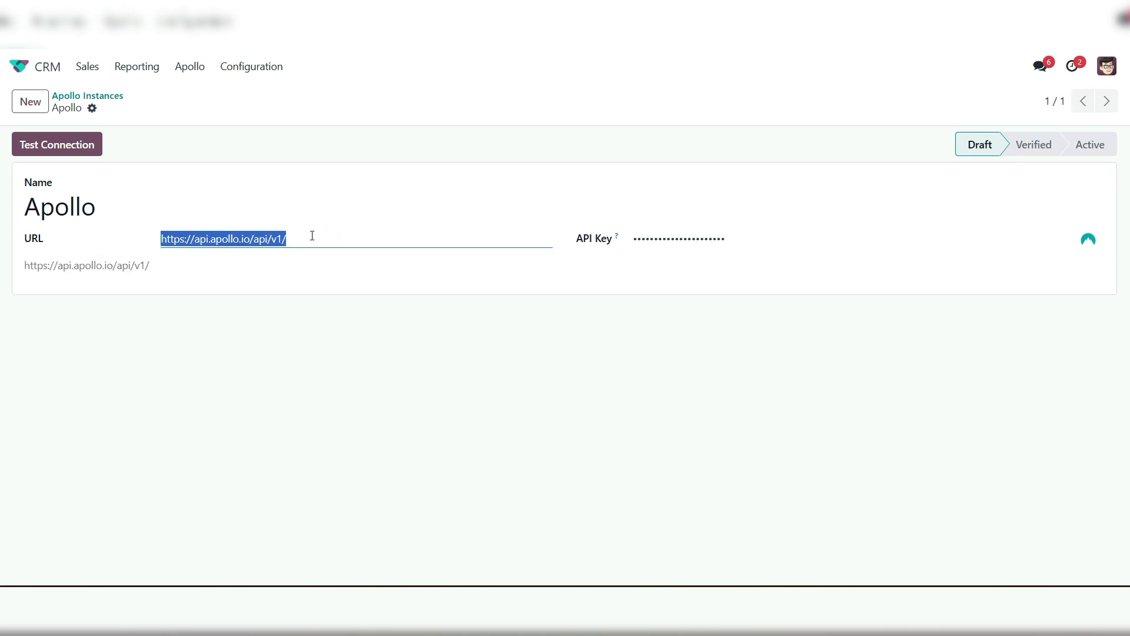
pyautogui.moveTo(614, 239)
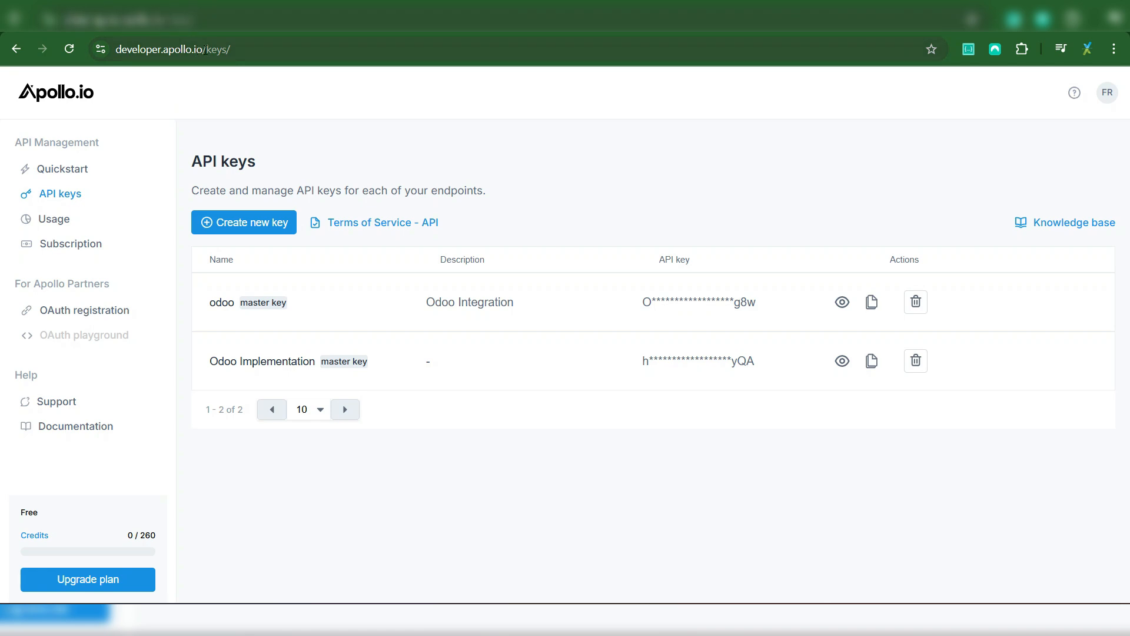
pyautogui.click(440, 484)
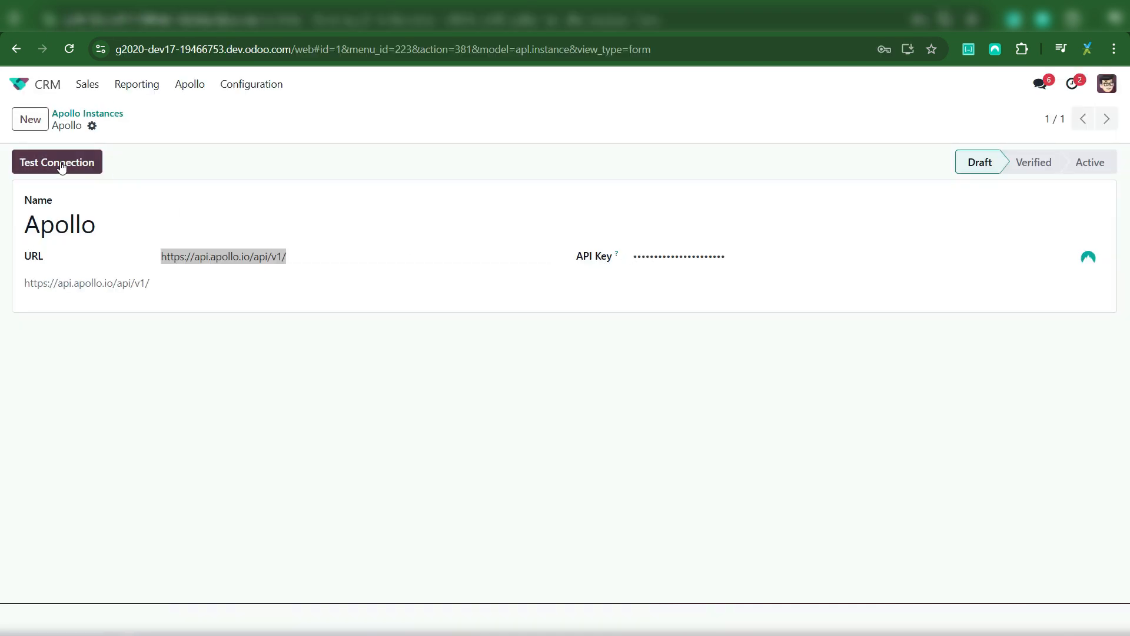
# Test the Apollo instance's connection and confirm the instance
pyautogui.click(94, 168)
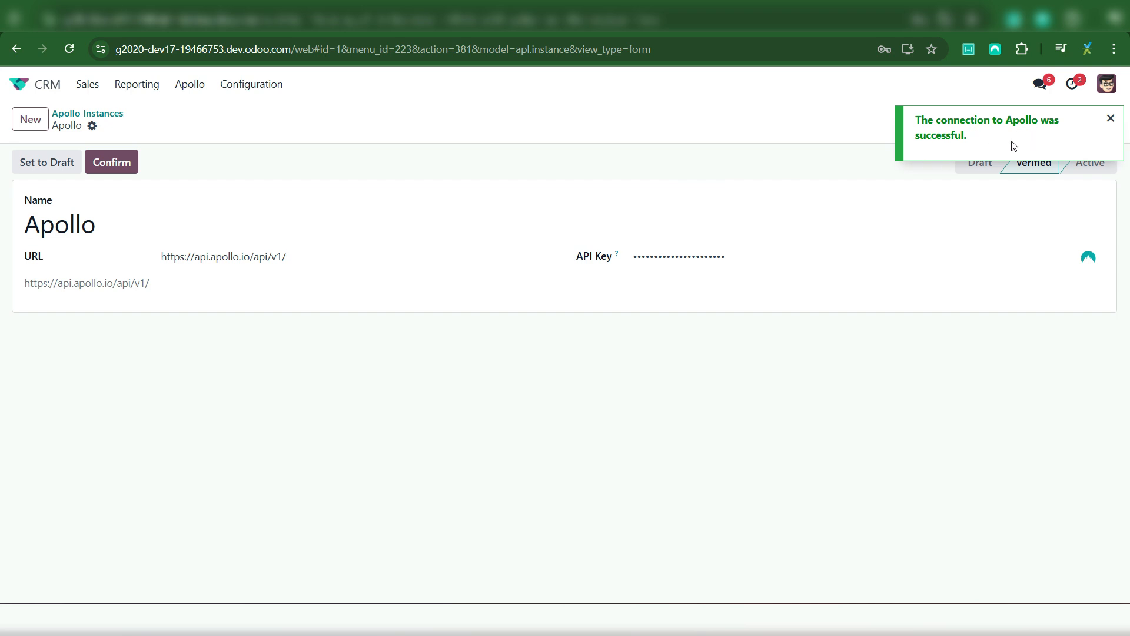
pyautogui.click(119, 161)
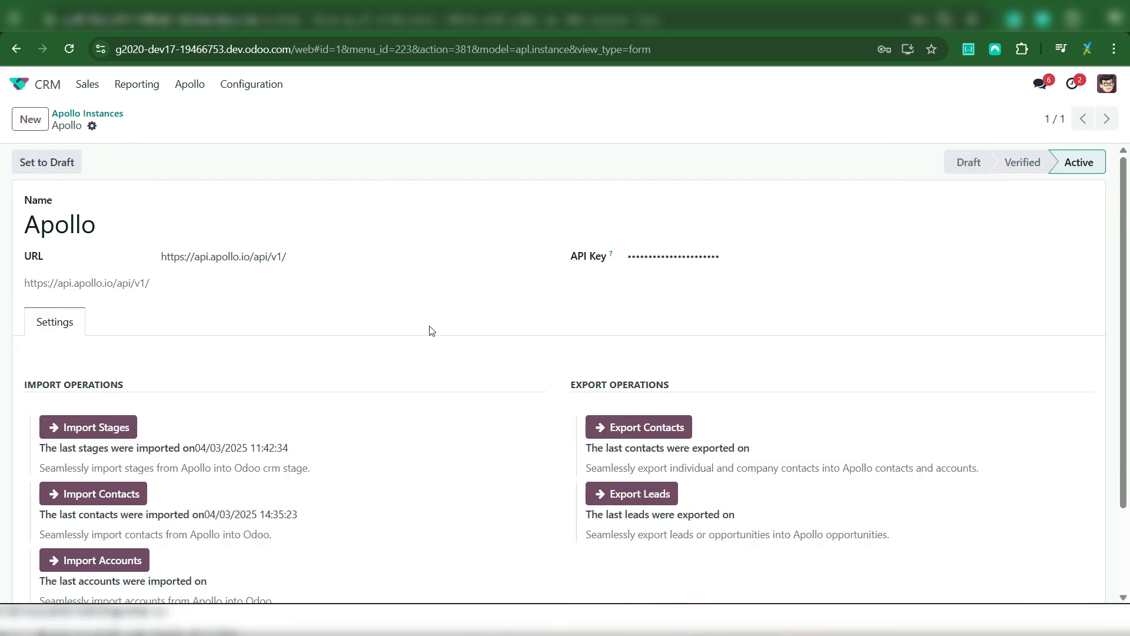
# Import the stages from Apollo into the CRM
pyautogui.scroll(-2, 428, 331)
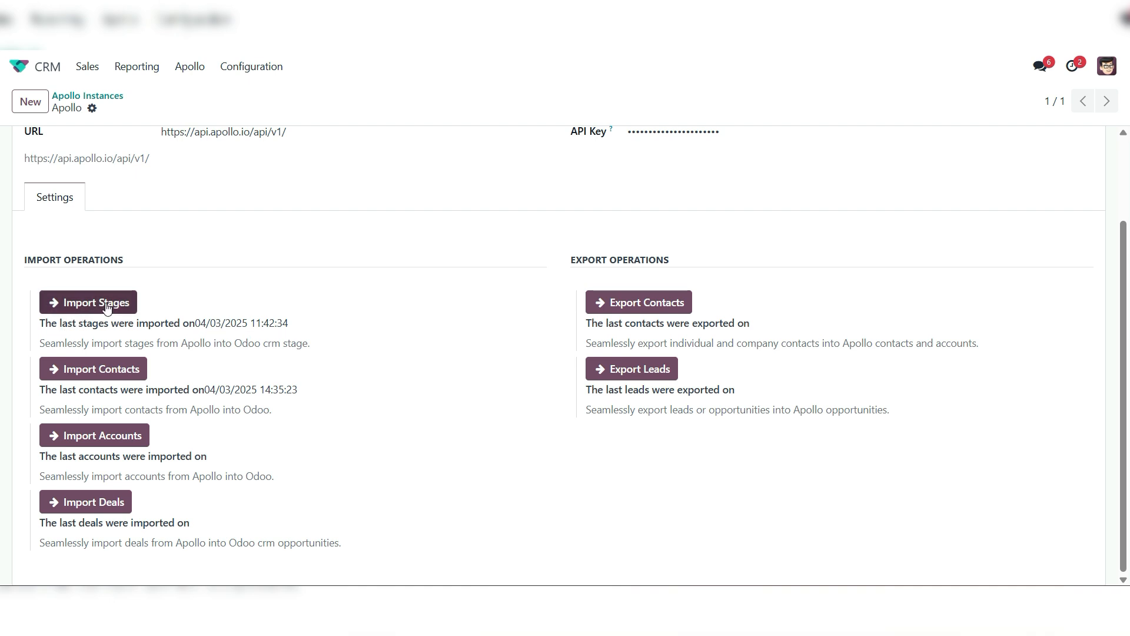
pyautogui.click(87, 304)
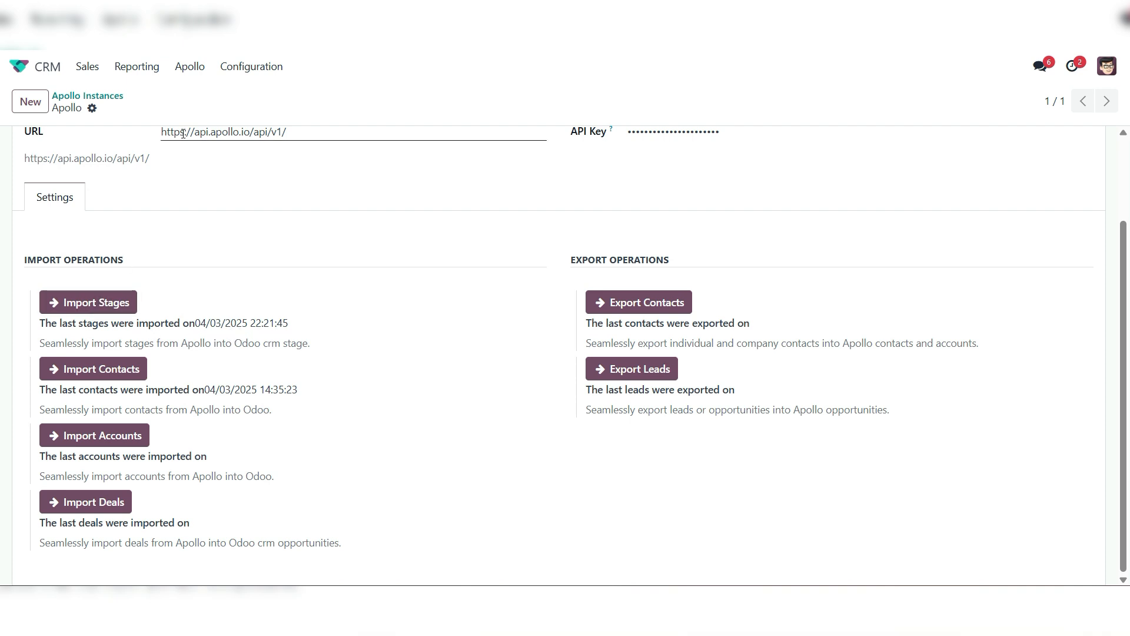
# Open the CRM pipeline stages and examine the Apollo details of Meeting Booked, Proposition and Negotiation
pyautogui.click(242, 68)
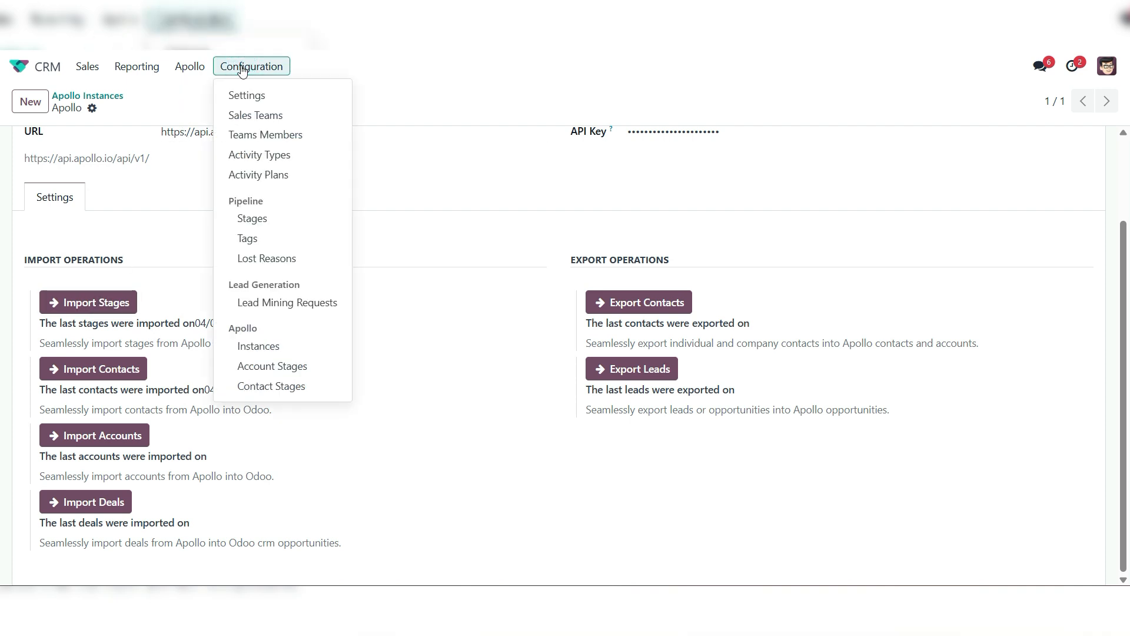
pyautogui.click(274, 220)
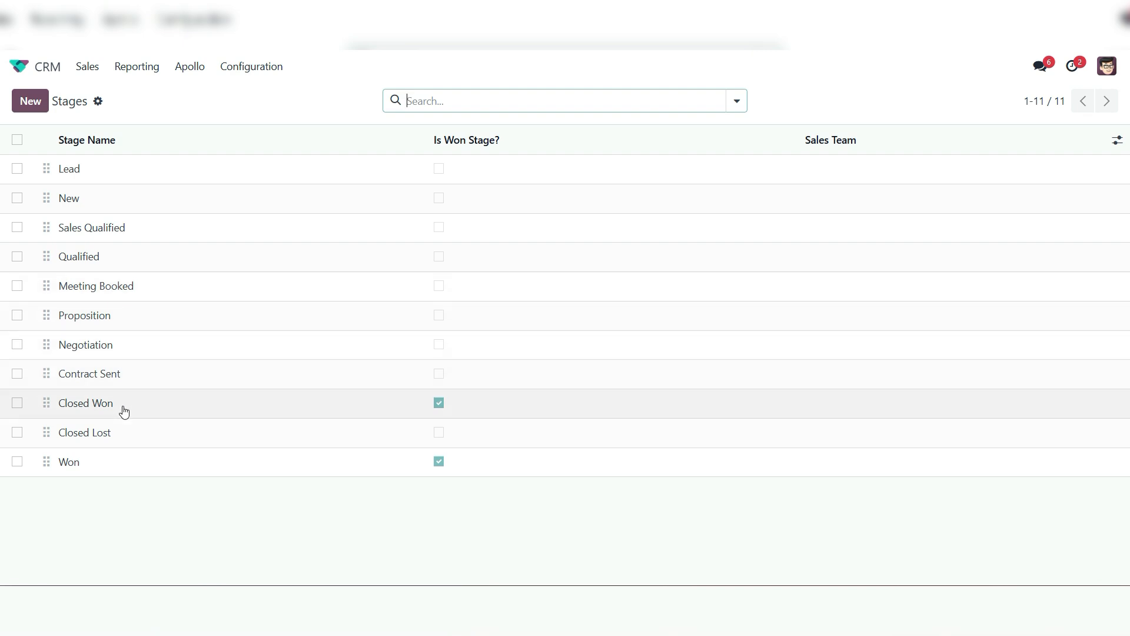
pyautogui.click(101, 289)
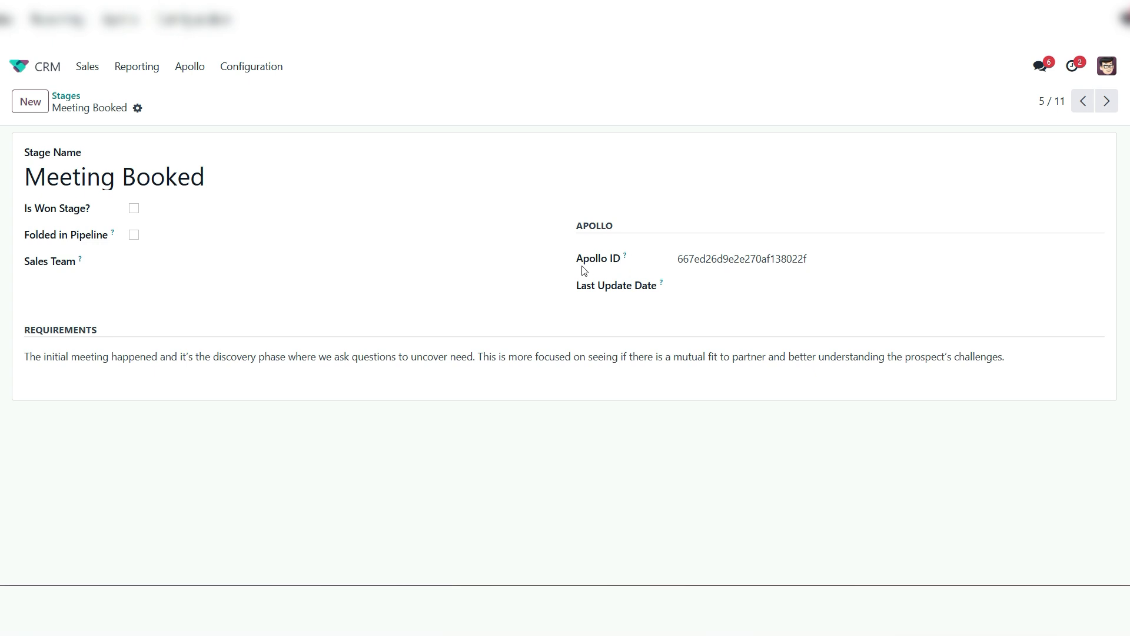
pyautogui.click(1107, 101)
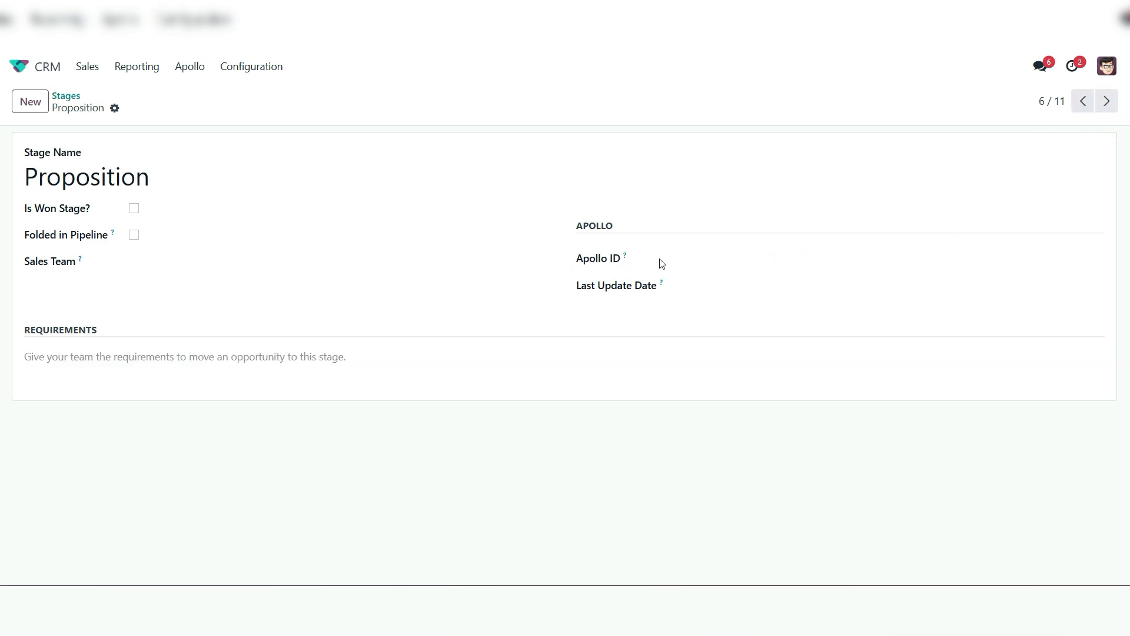
pyautogui.click(1107, 101)
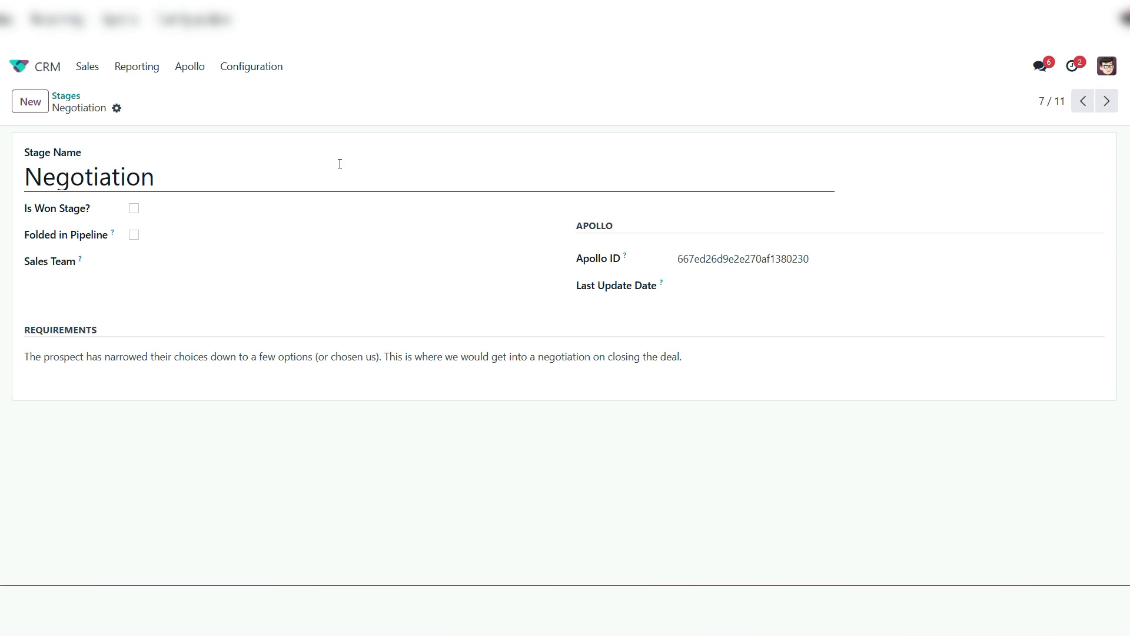
# View the Apollo contact stages and the Apollo account stages in the CRM configuration
pyautogui.click(247, 70)
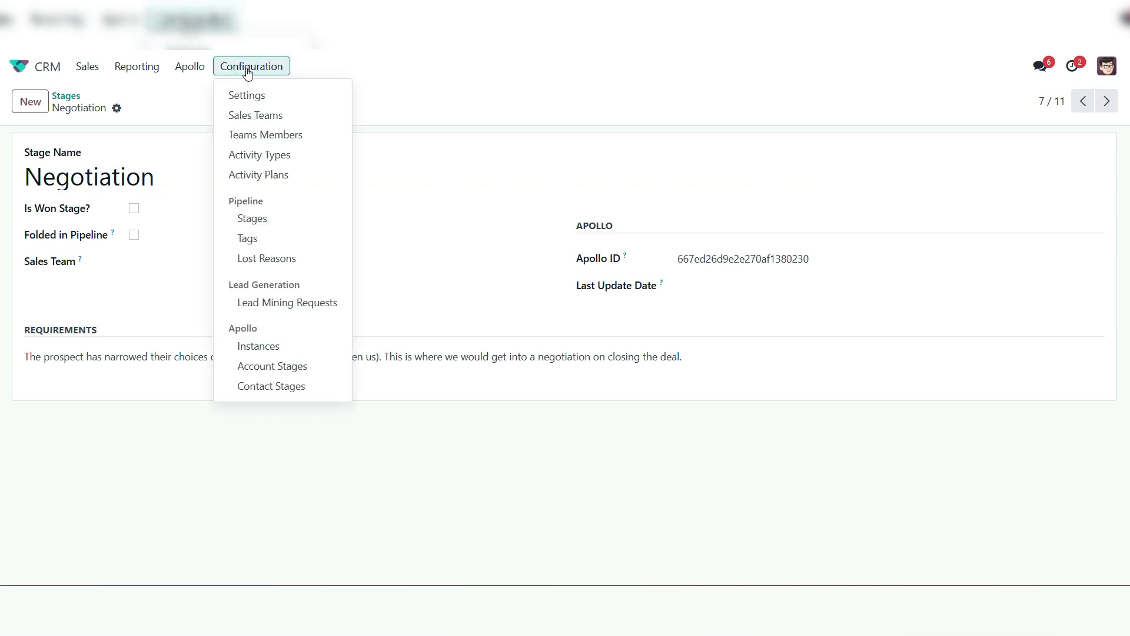
pyautogui.click(270, 391)
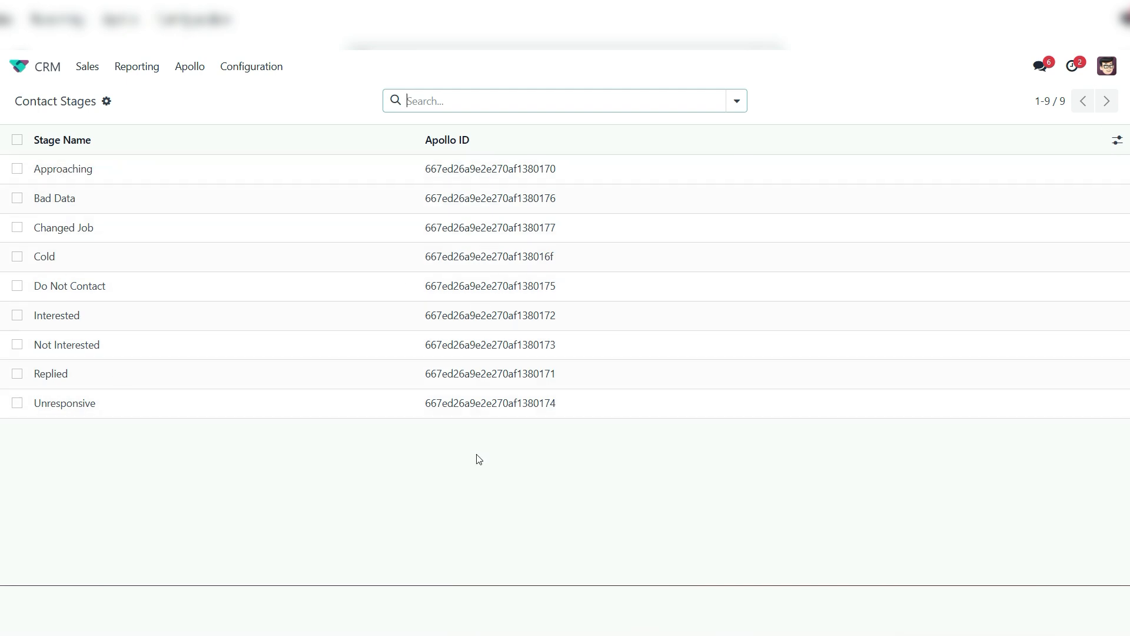
pyautogui.click(244, 68)
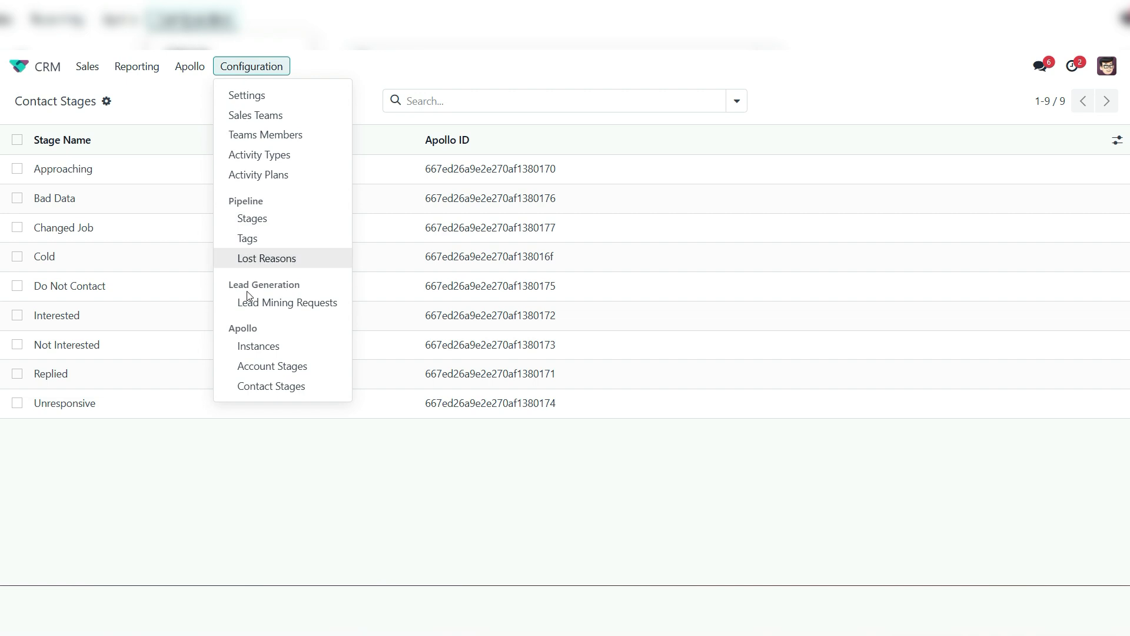
pyautogui.click(248, 369)
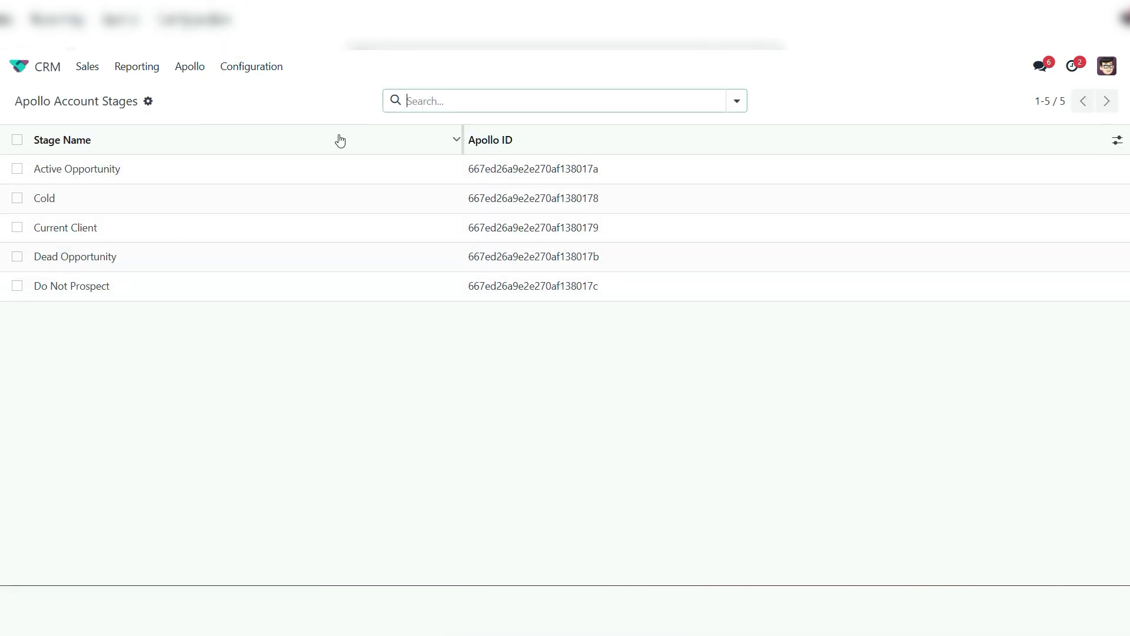
# Start a contact import from the Apollo instance and restrict it to the Cold stage
pyautogui.click(250, 67)
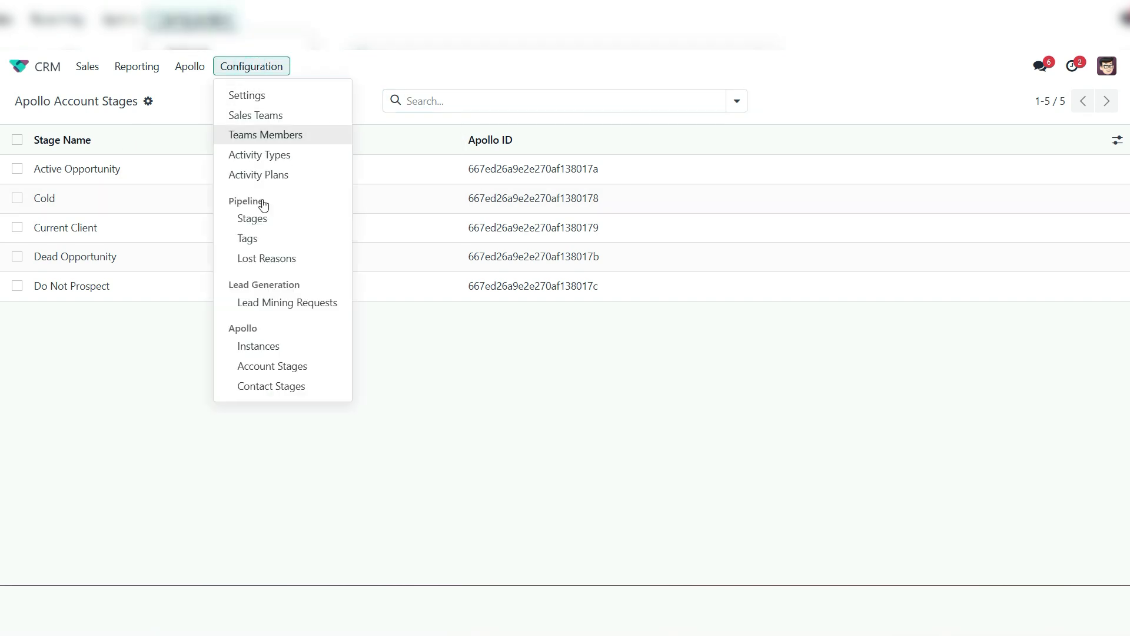
pyautogui.click(274, 346)
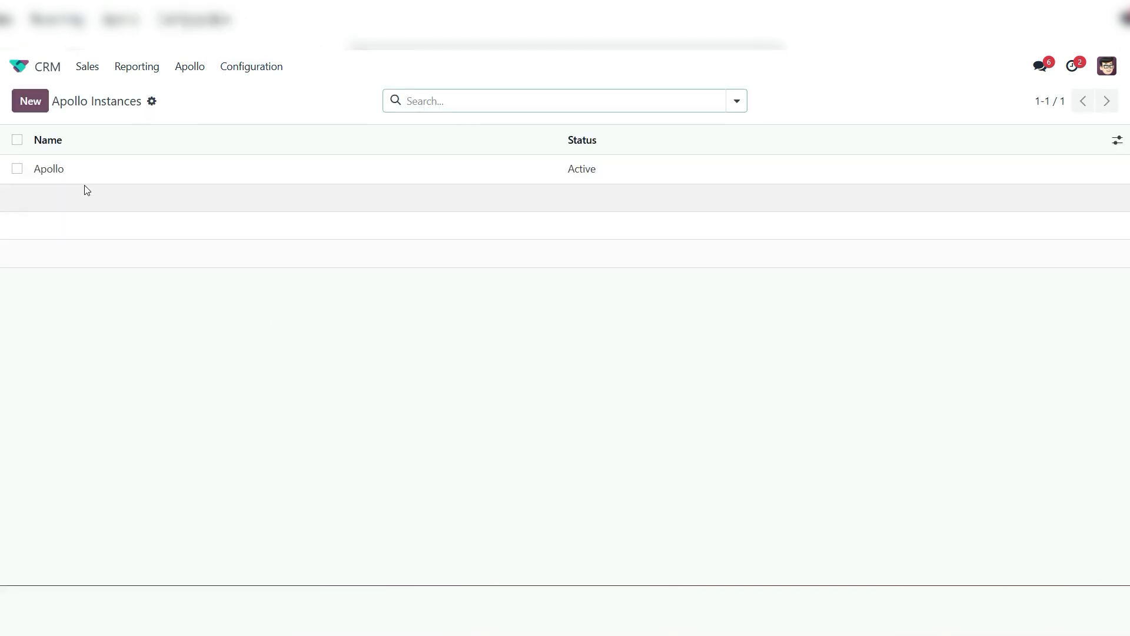
pyautogui.click(64, 176)
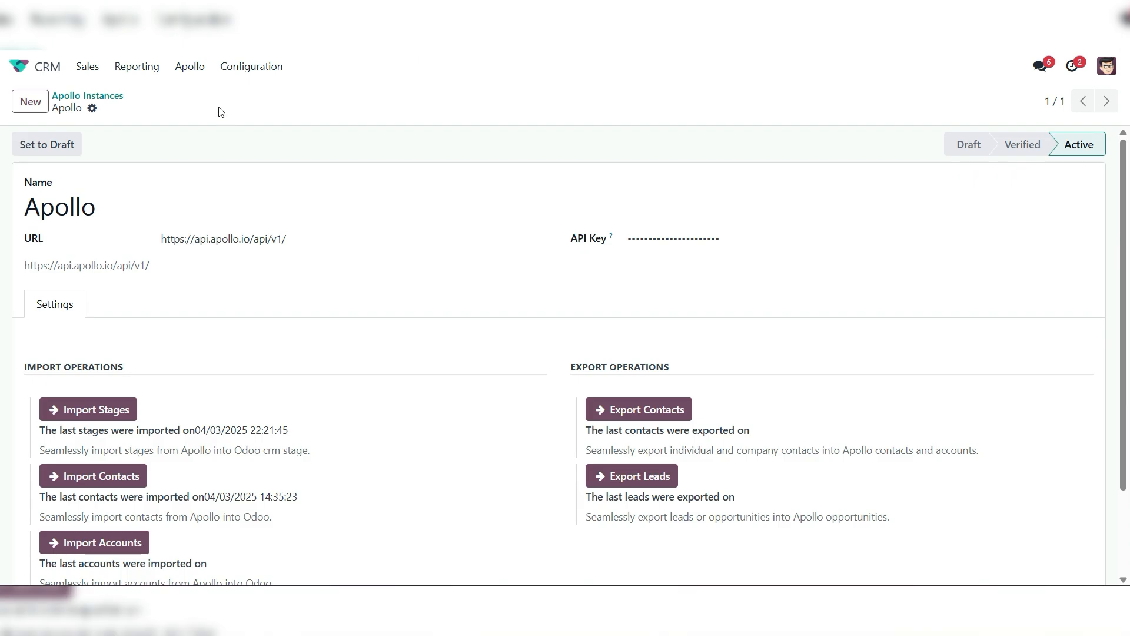
pyautogui.scroll(-2, 238, 367)
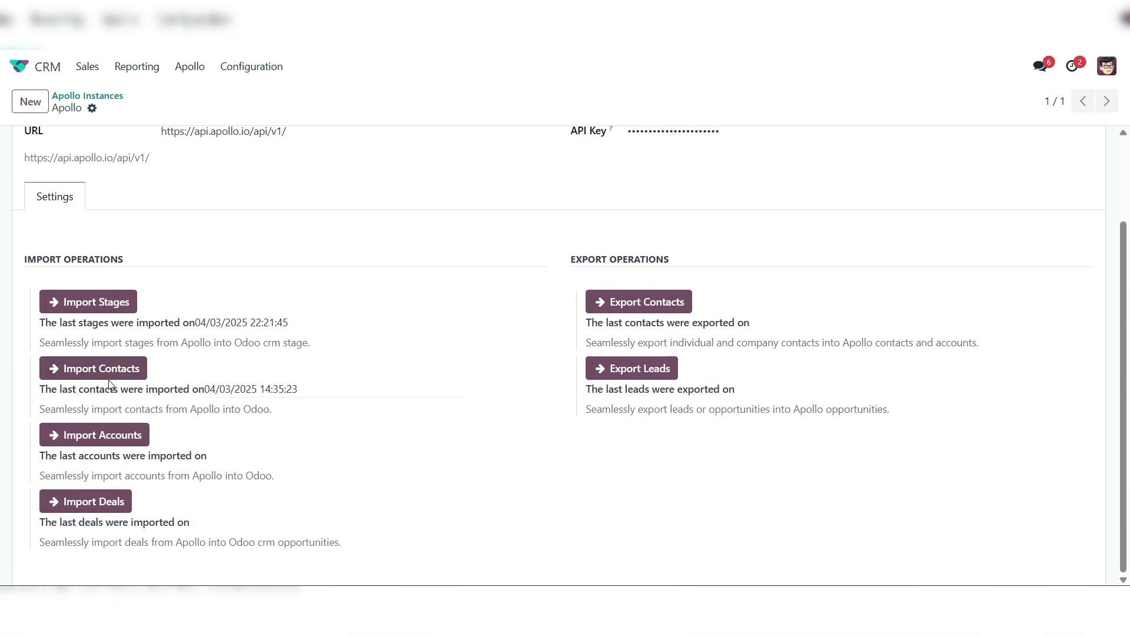
pyautogui.click(120, 369)
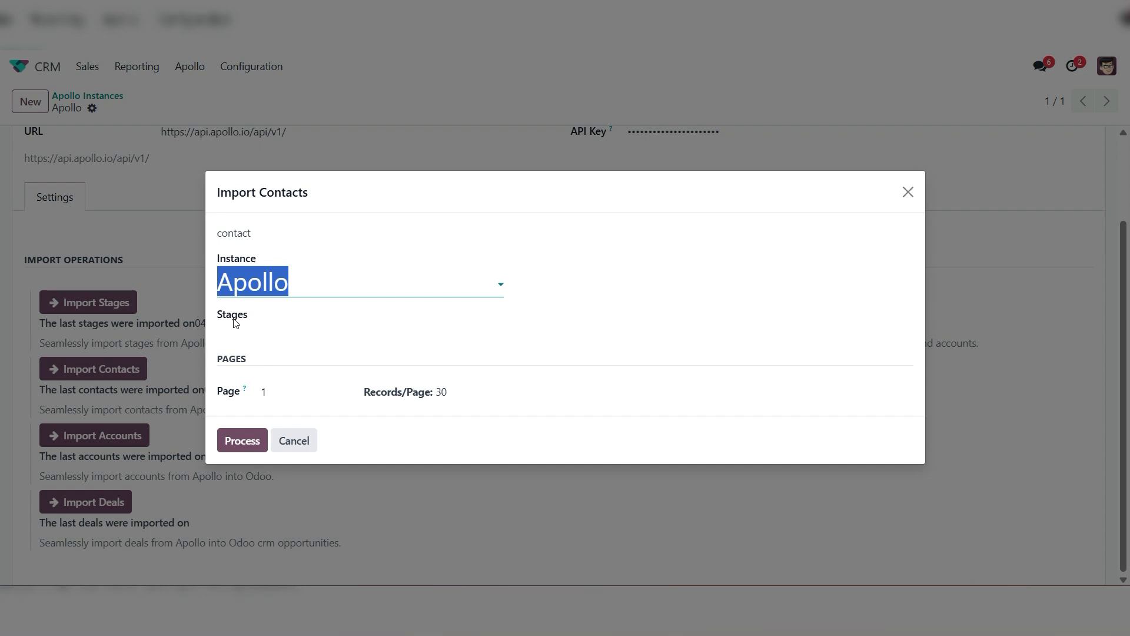
pyautogui.click(346, 316)
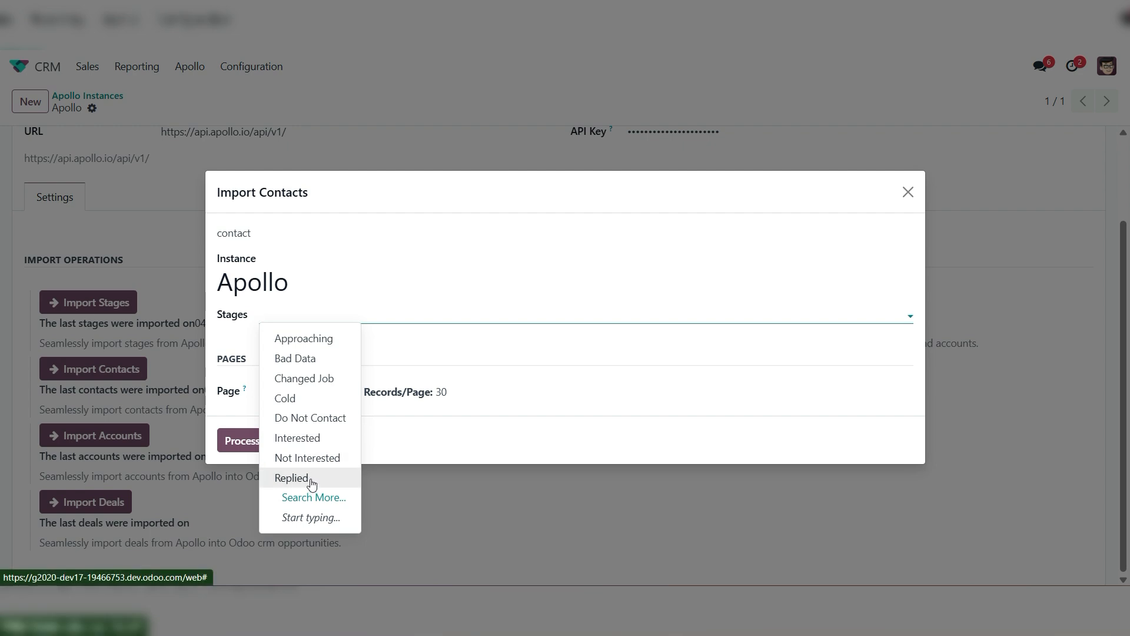
pyautogui.click(307, 399)
pyautogui.click(331, 314)
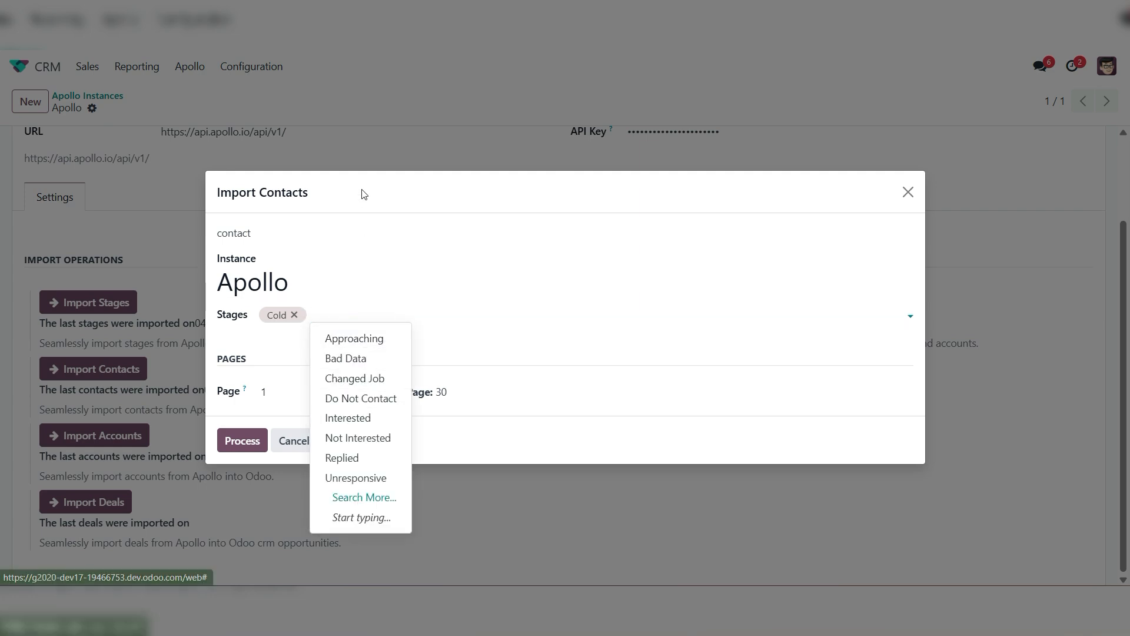
pyautogui.click(343, 206)
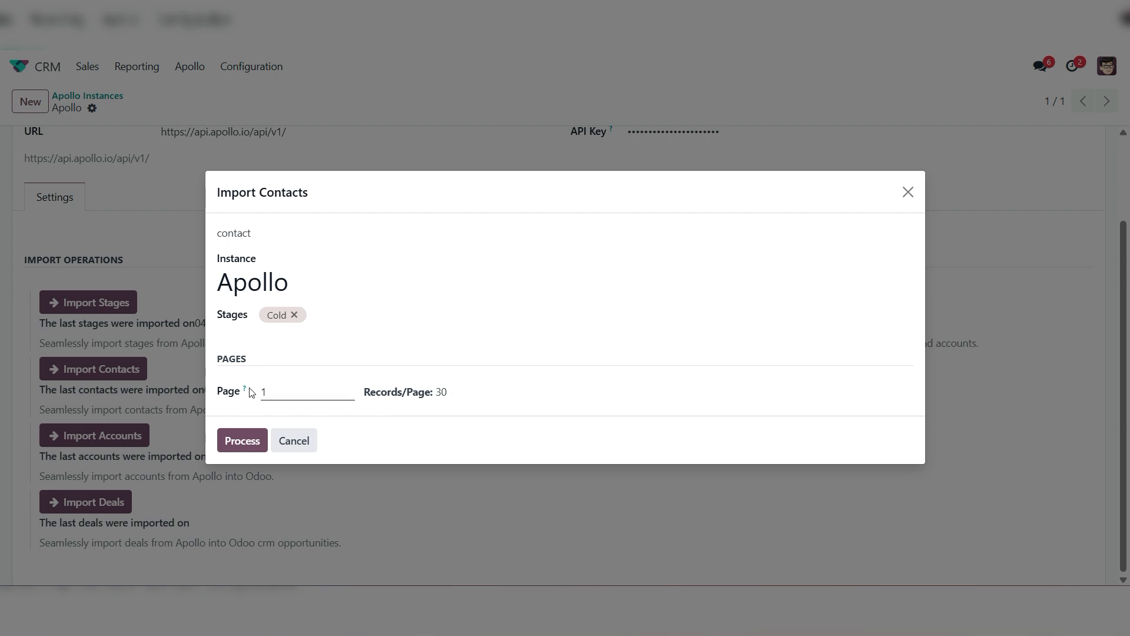
# Set the contact import to page 2 and try 90 records per page before entering 30
pyautogui.click(461, 392)
pyautogui.write('90')
pyautogui.doubleClick(280, 394)
pyautogui.write('2')
pyautogui.doubleClick(474, 392)
pyautogui.write('30')
# Process the contact import for the Cold stage
pyautogui.doubleClick(291, 395)
pyautogui.click(348, 195)
pyautogui.click(259, 446)
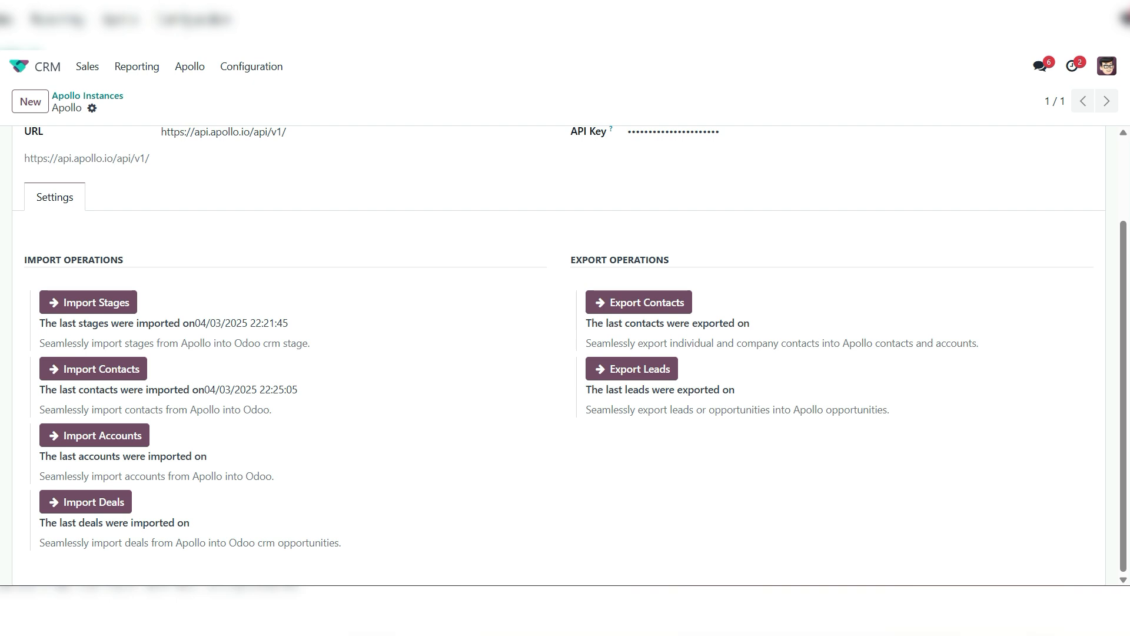
# Display the CRM customers as a list and group them by Created by
pyautogui.click(85, 68)
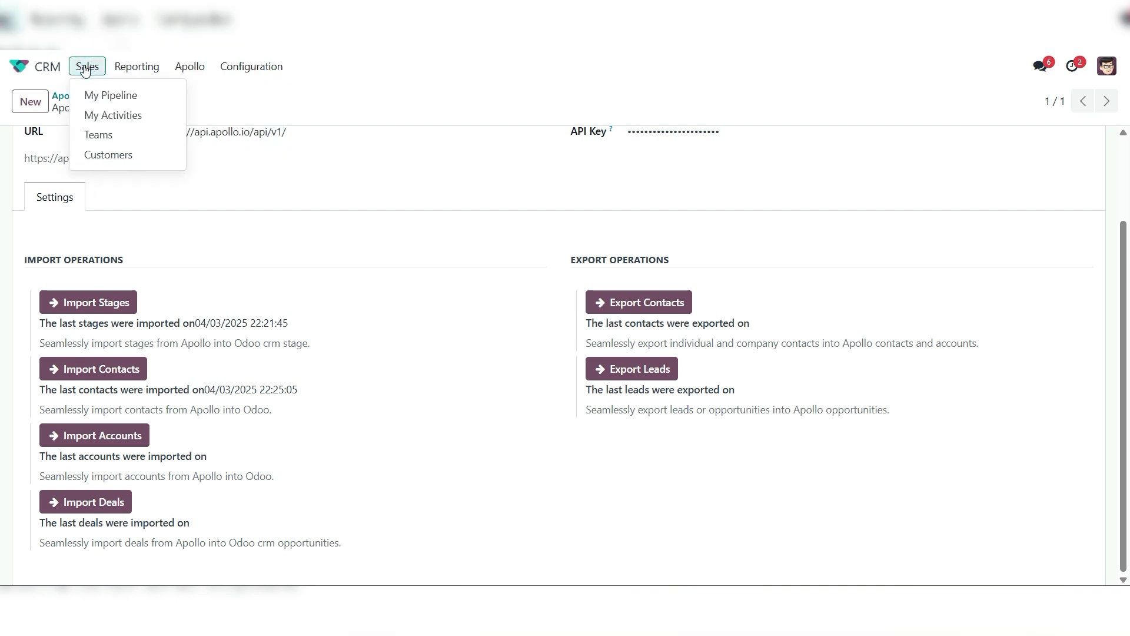
pyautogui.click(103, 156)
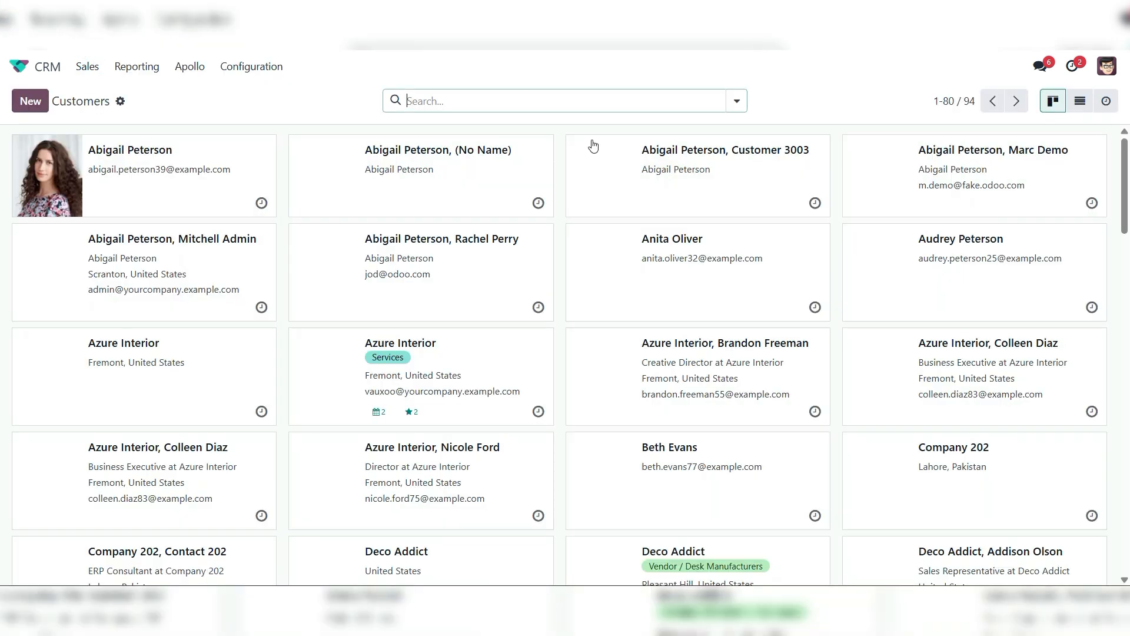
pyautogui.click(1080, 101)
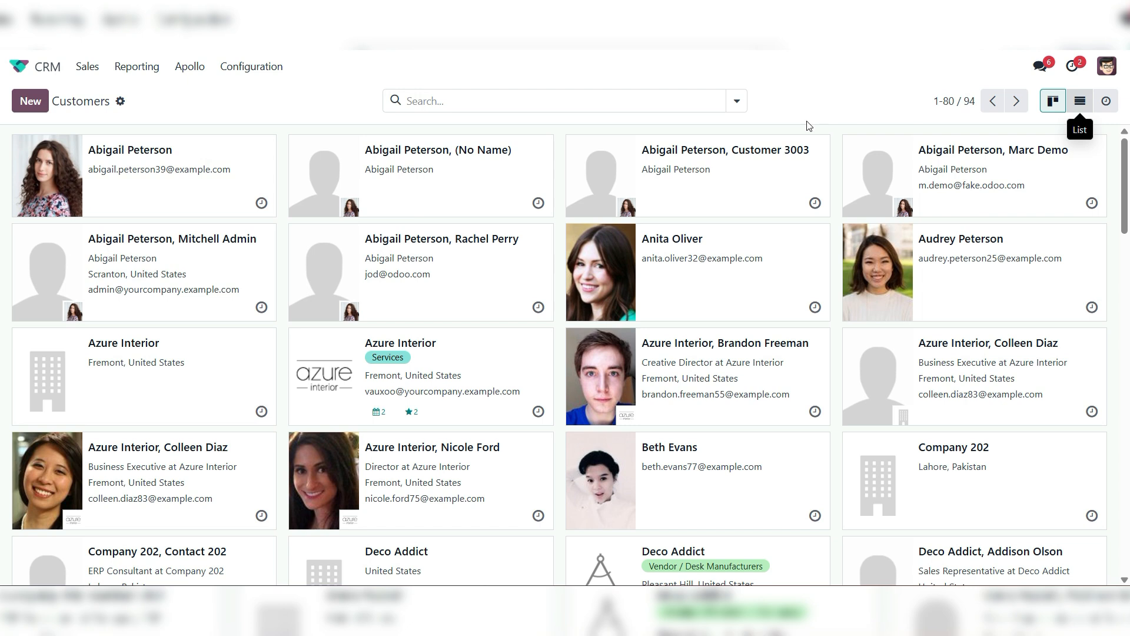
pyautogui.click(737, 101)
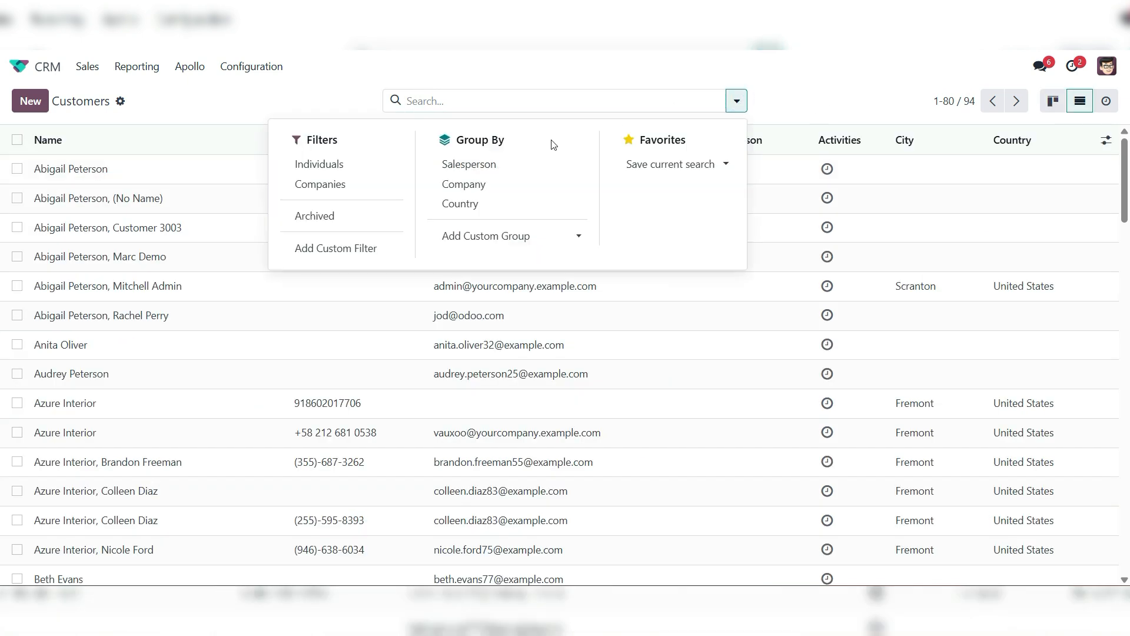
pyautogui.click(489, 236)
pyautogui.scroll(-5, 524, 456)
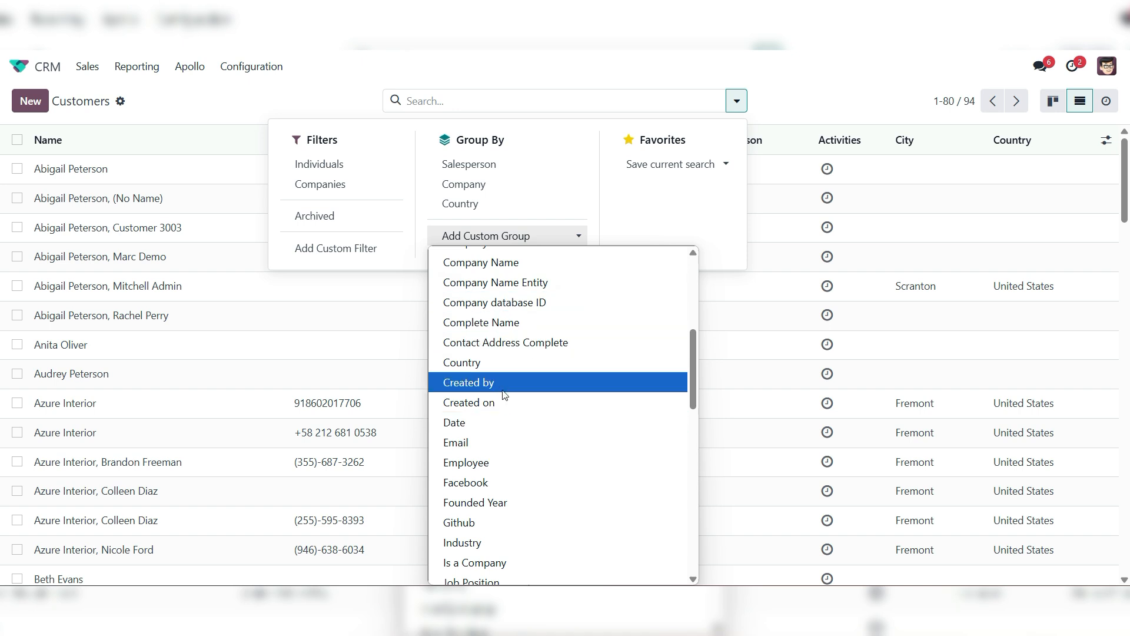
pyautogui.click(501, 388)
pyautogui.click(306, 85)
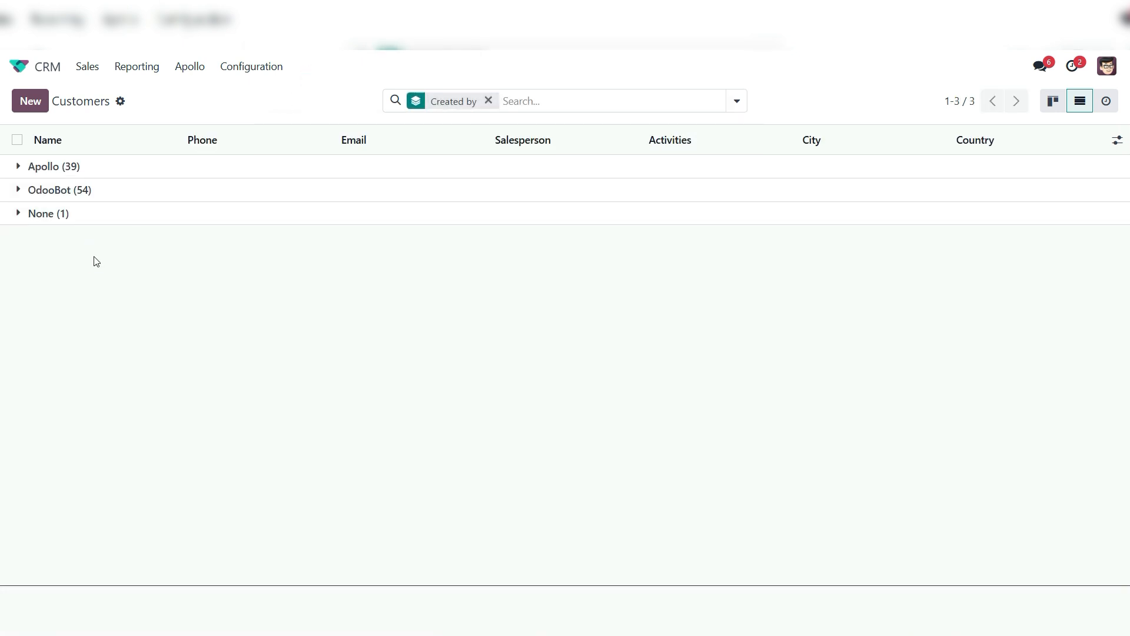
# Expand the Apollo group and review the contacts imported under it
pyautogui.click(17, 167)
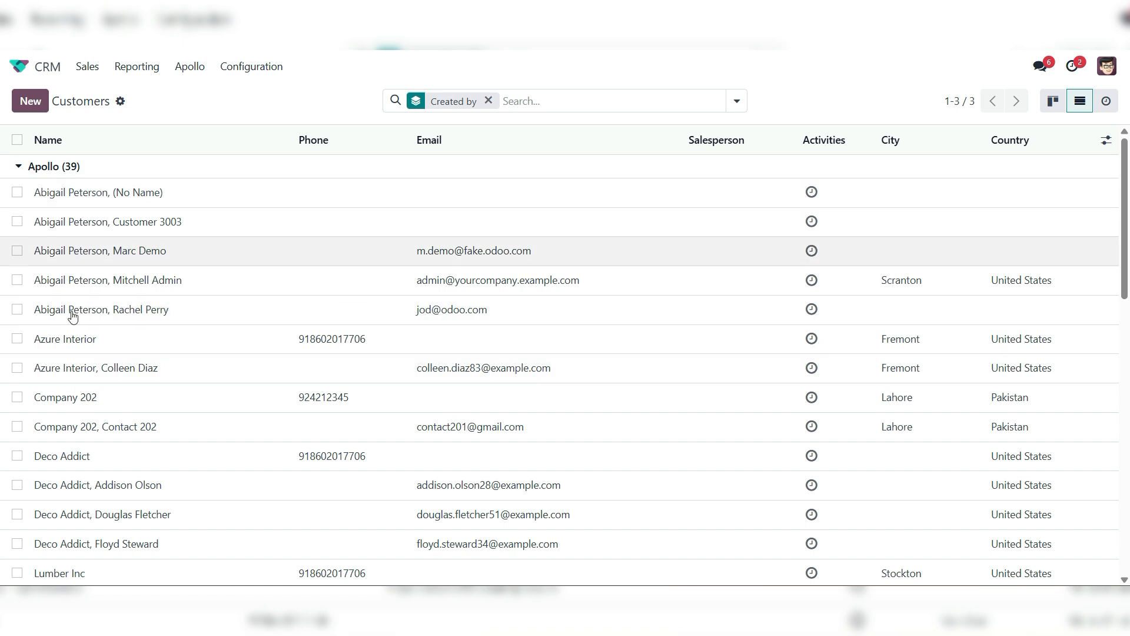
pyautogui.scroll(-6, 176, 448)
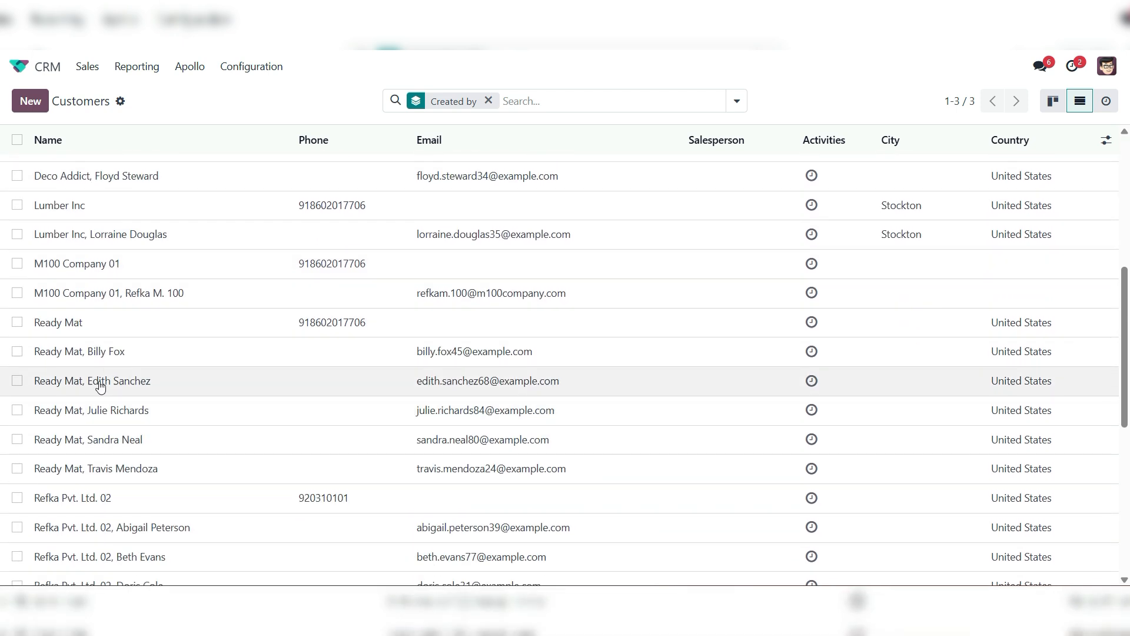
pyautogui.scroll(-6, 129, 349)
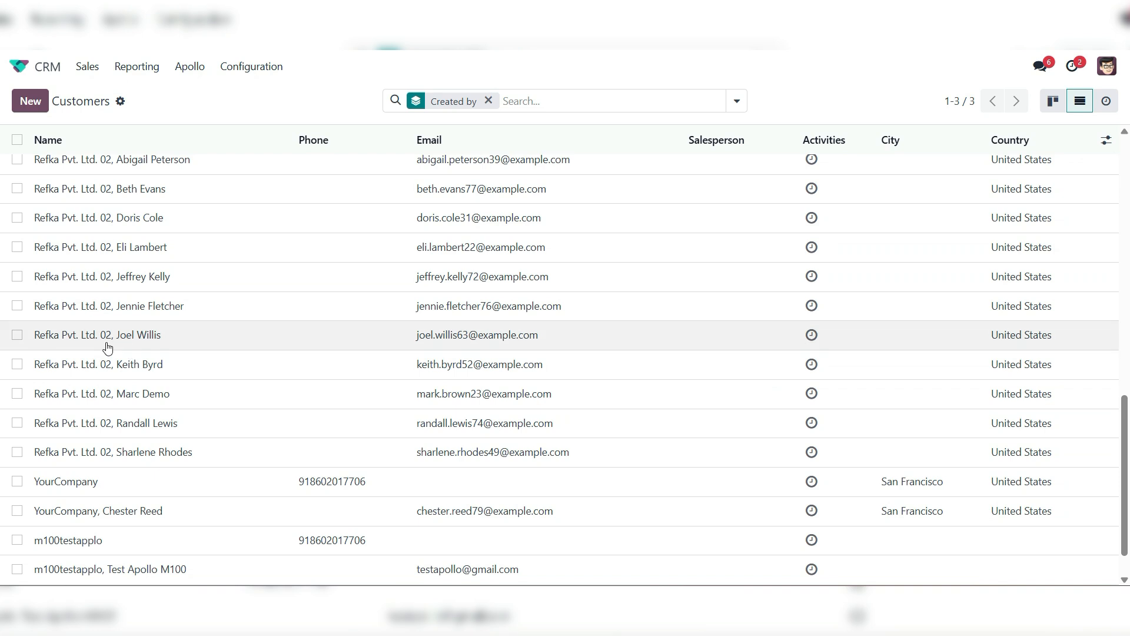
pyautogui.scroll(-1, 199, 326)
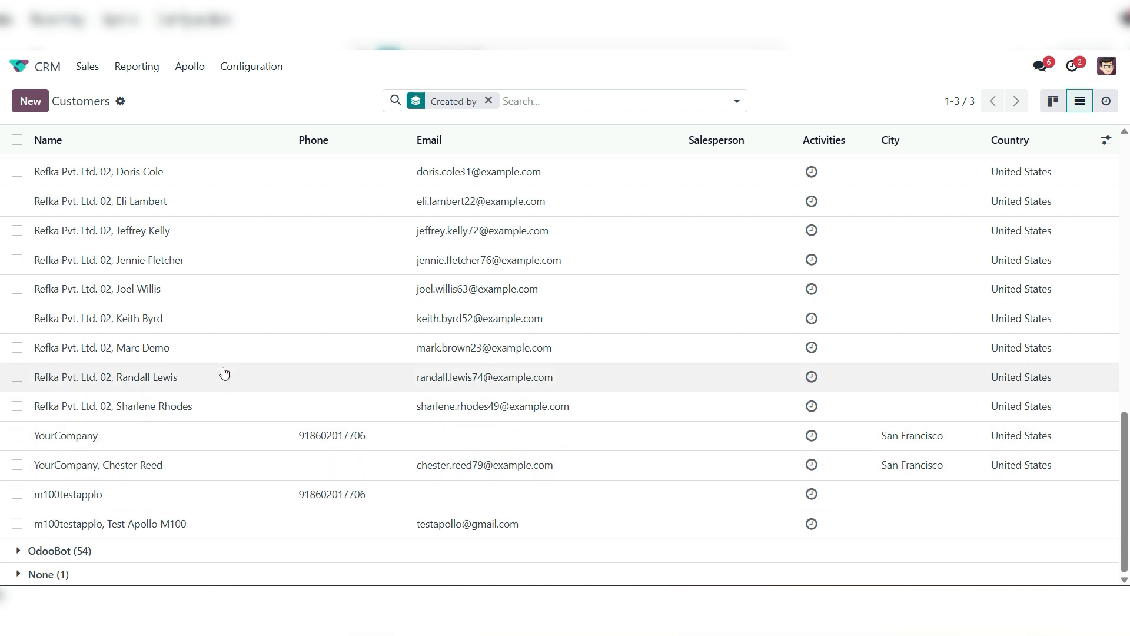
# Import accounts from the Apollo instance, restricted to the Cold stage, using page 1 and 30 records per page
pyautogui.click(261, 68)
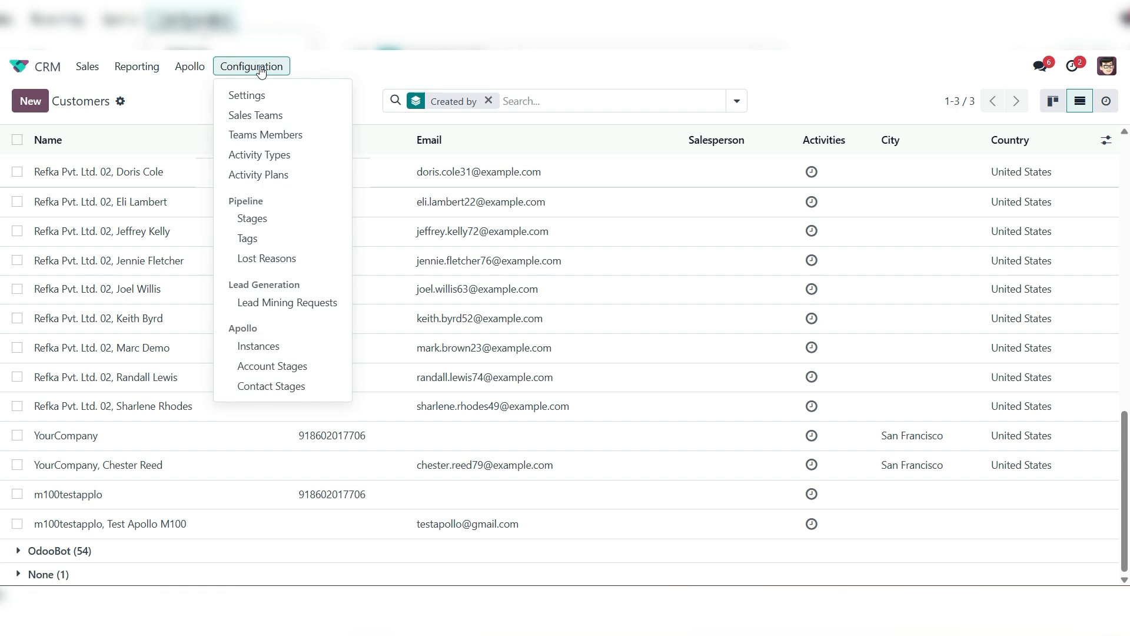
pyautogui.click(260, 347)
pyautogui.click(60, 168)
pyautogui.scroll(-2, 322, 375)
pyautogui.scroll(-1, 322, 376)
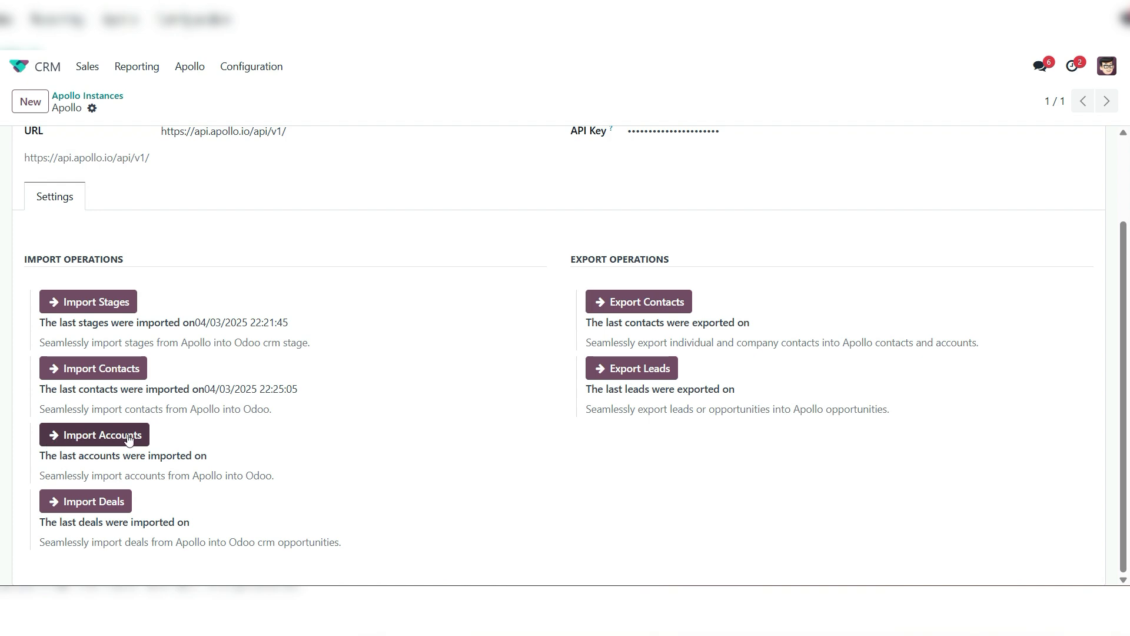
pyautogui.click(110, 436)
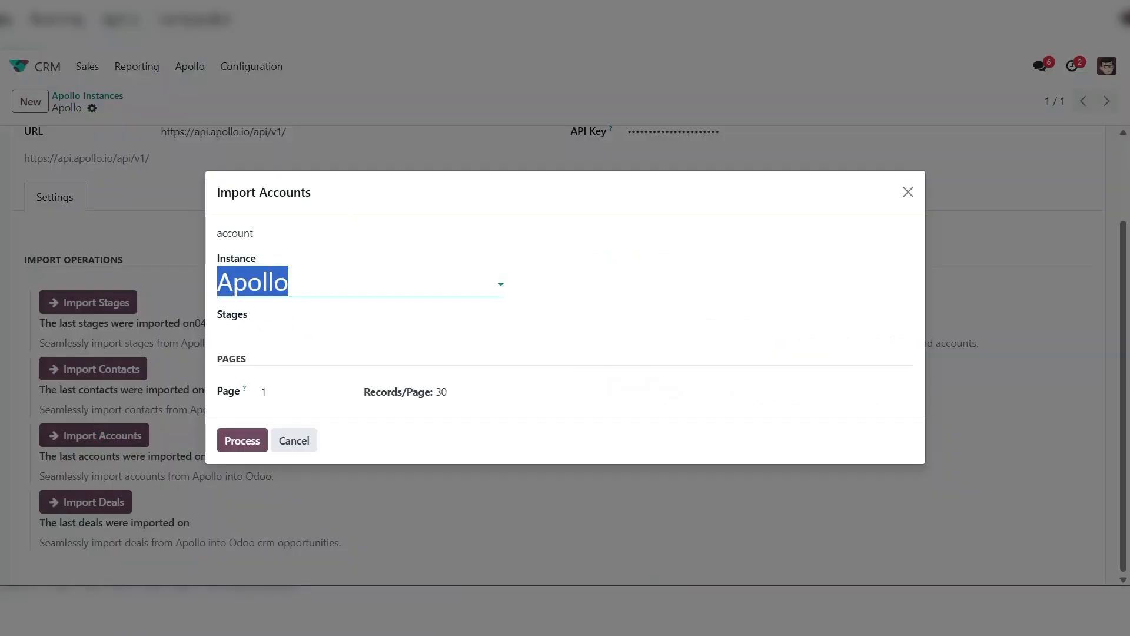
pyautogui.click(317, 318)
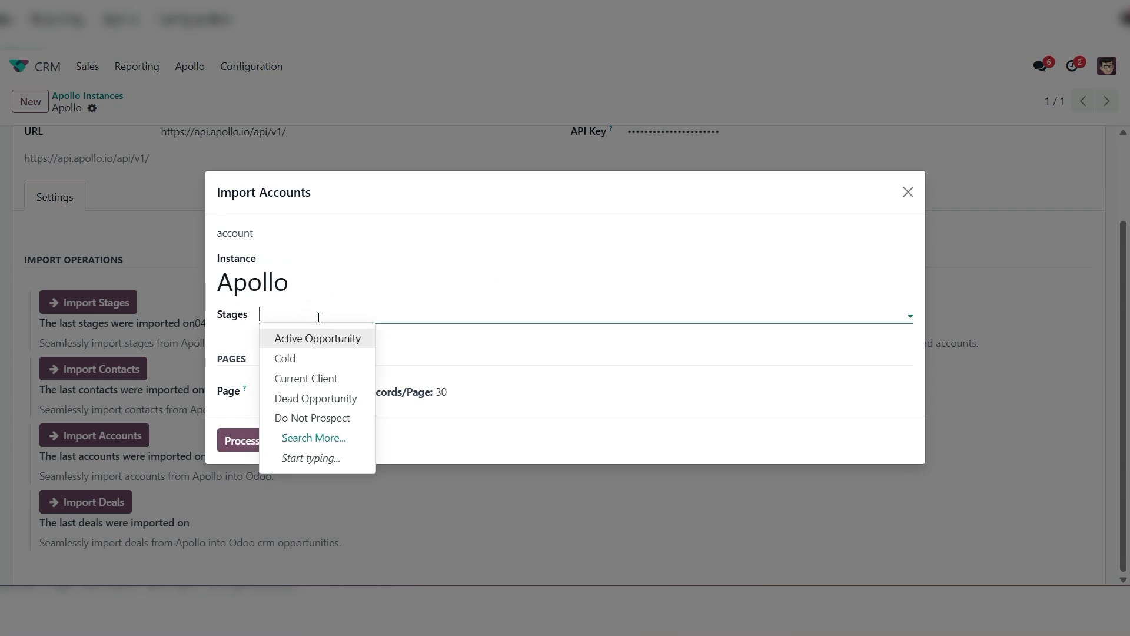
pyautogui.click(286, 359)
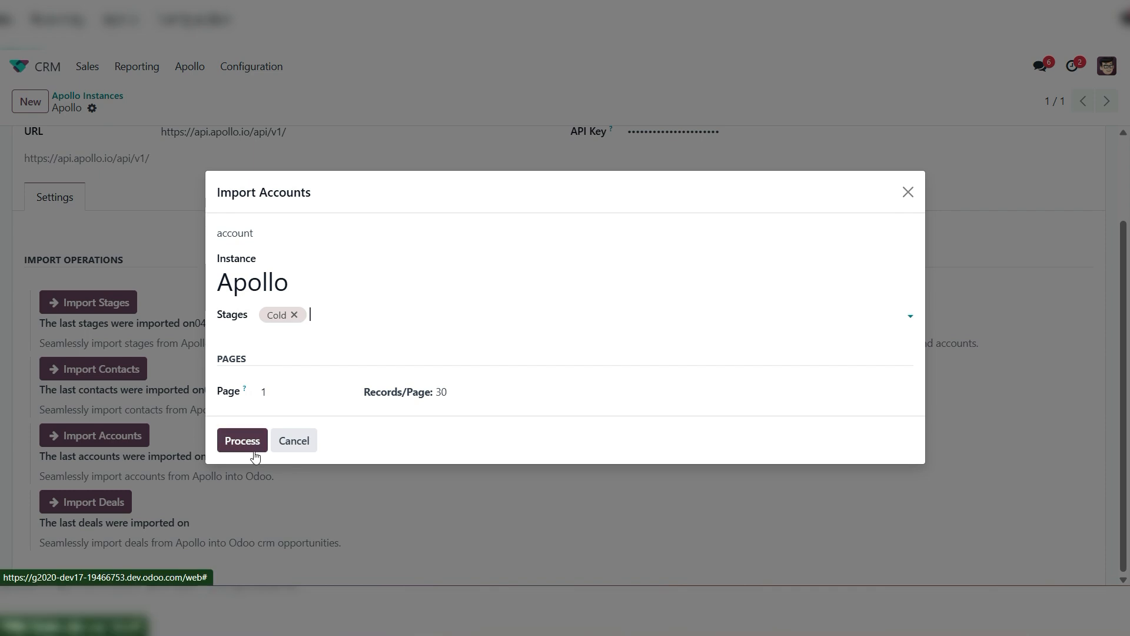
pyautogui.click(240, 441)
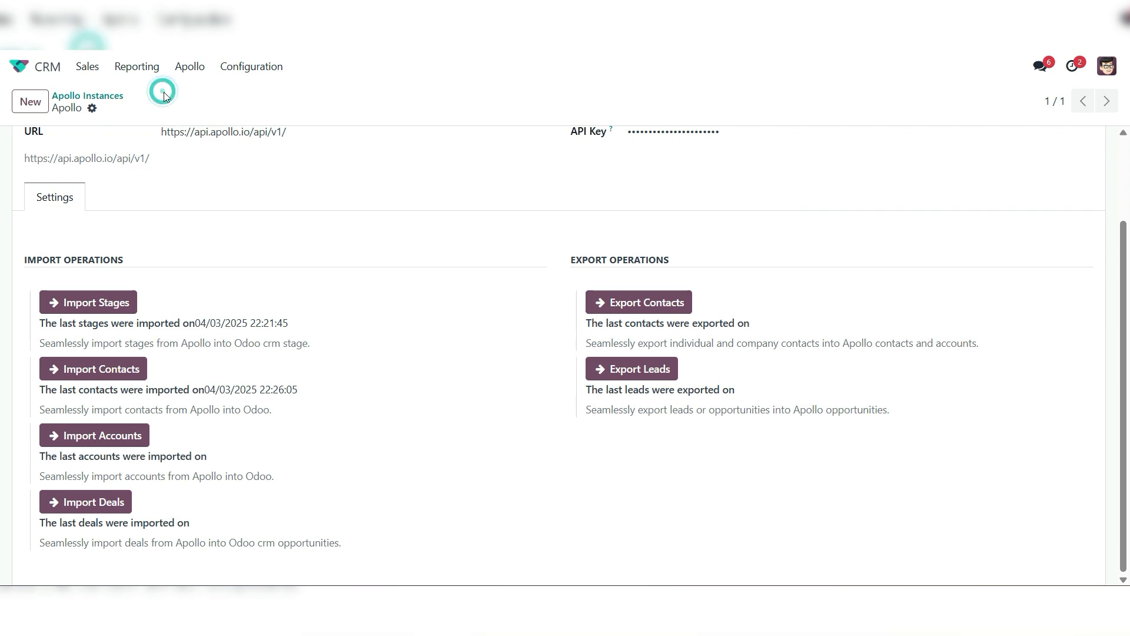
# Return to the customers in list view and group them by Created by to check the account import
pyautogui.click(87, 66)
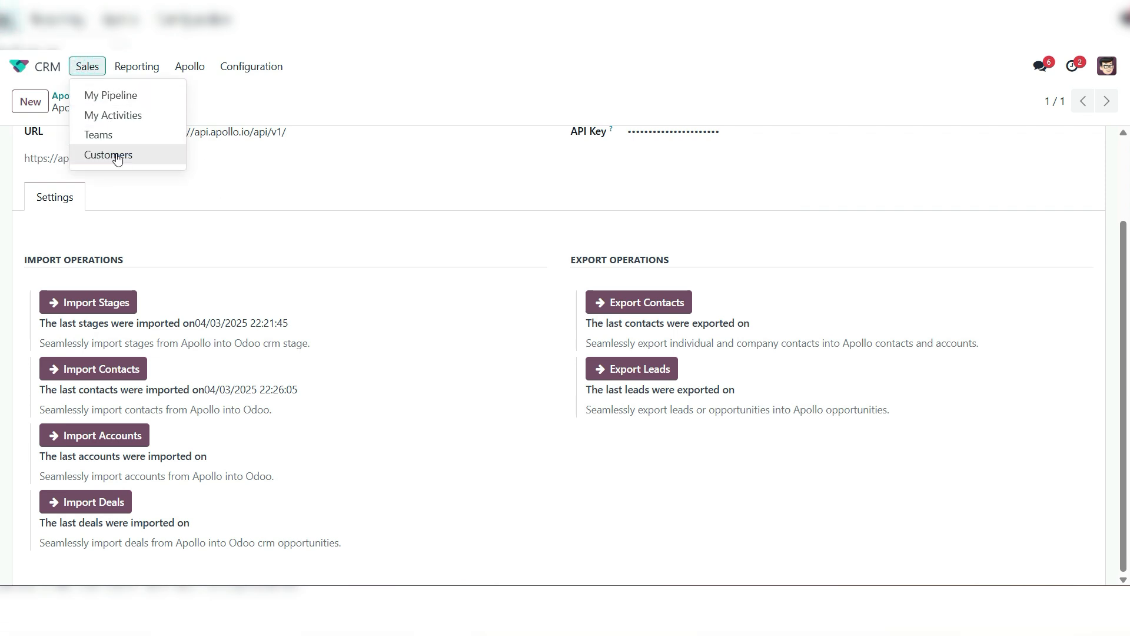
pyautogui.click(112, 154)
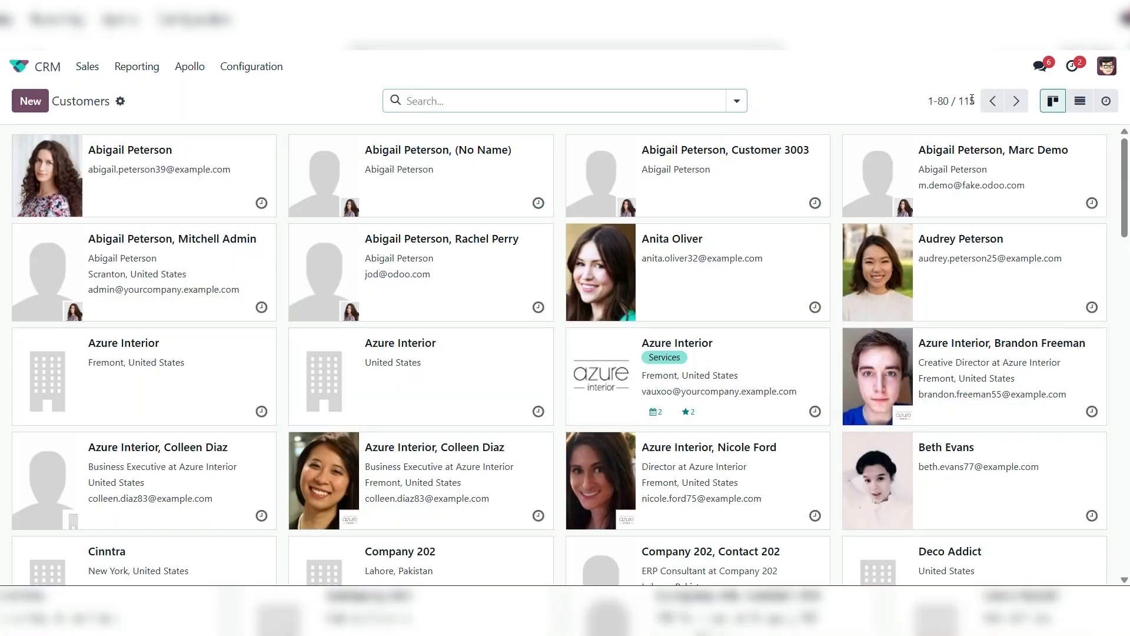
pyautogui.click(1080, 101)
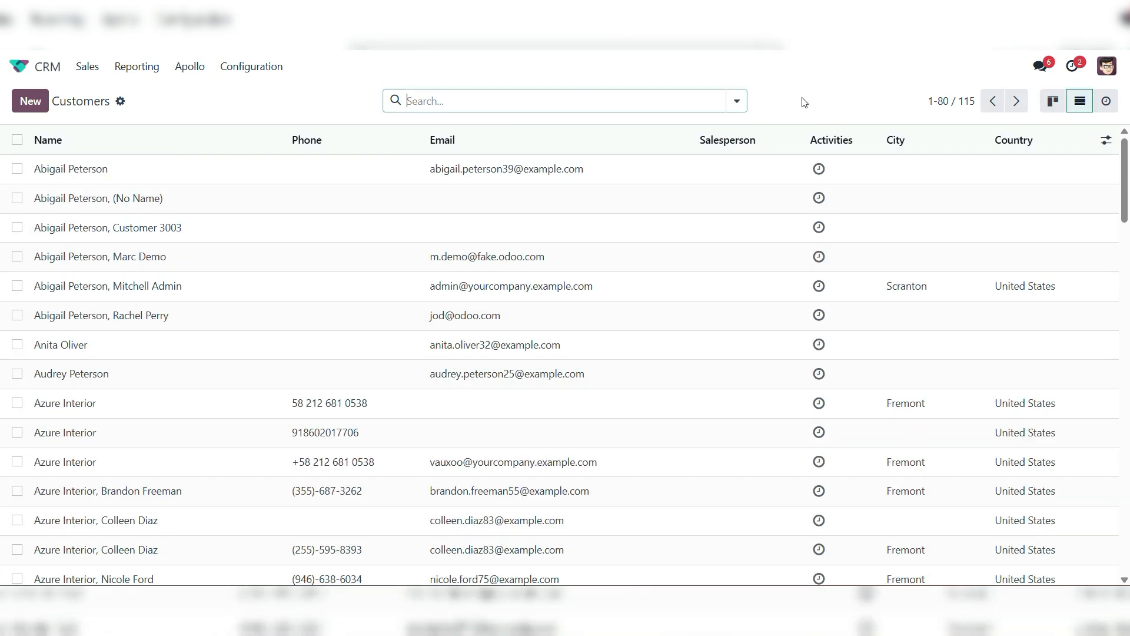
pyautogui.click(737, 100)
pyautogui.click(487, 236)
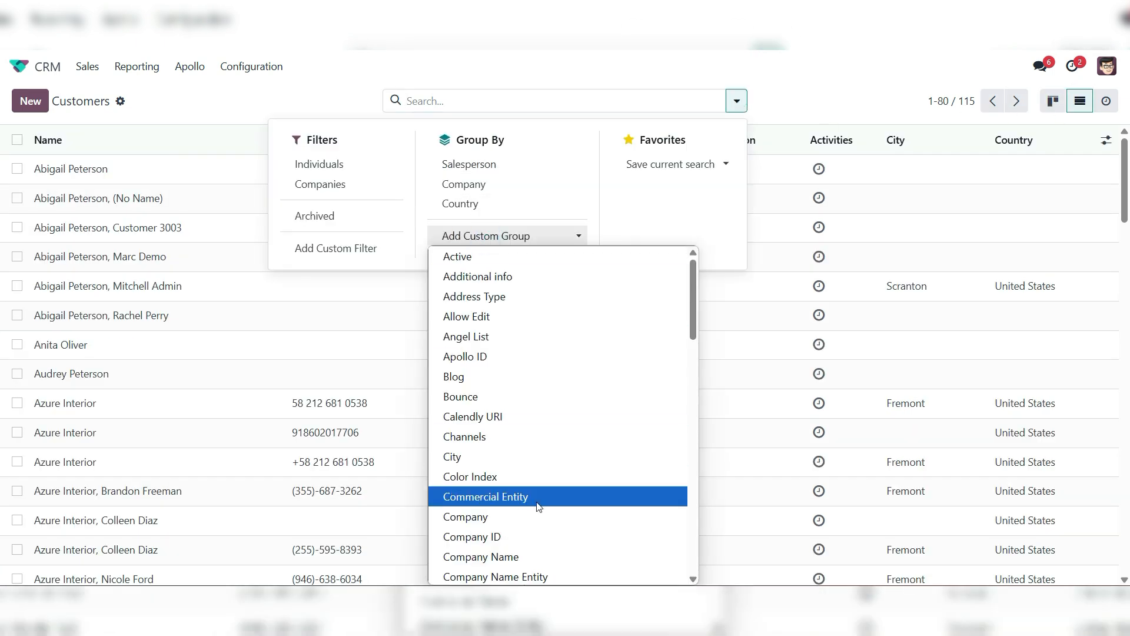
pyautogui.scroll(-5, 516, 421)
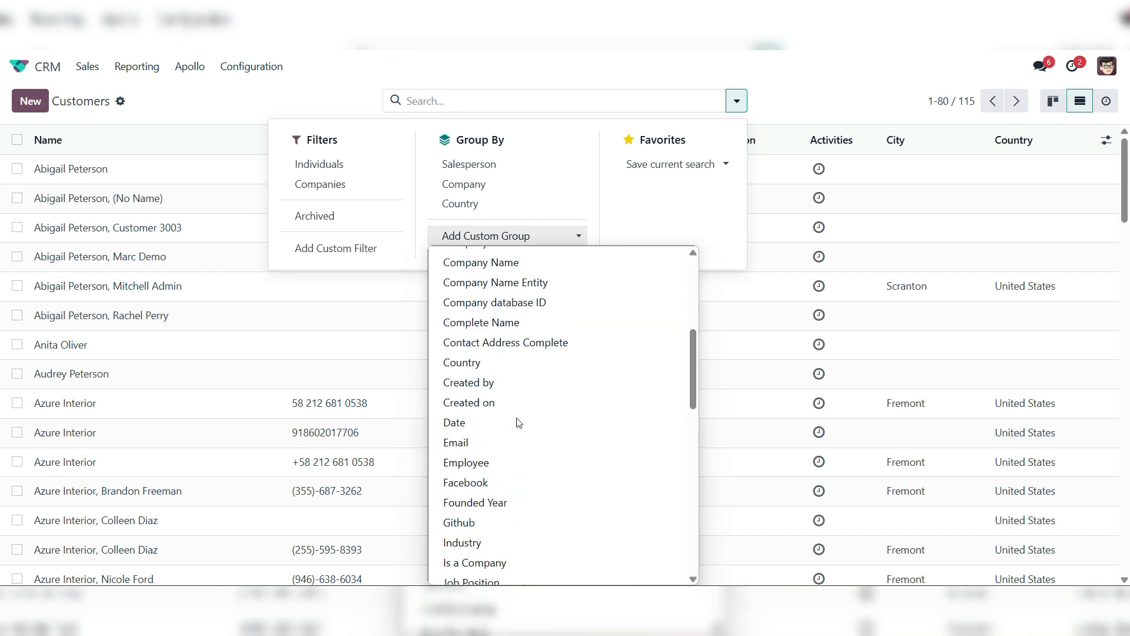
pyautogui.click(498, 386)
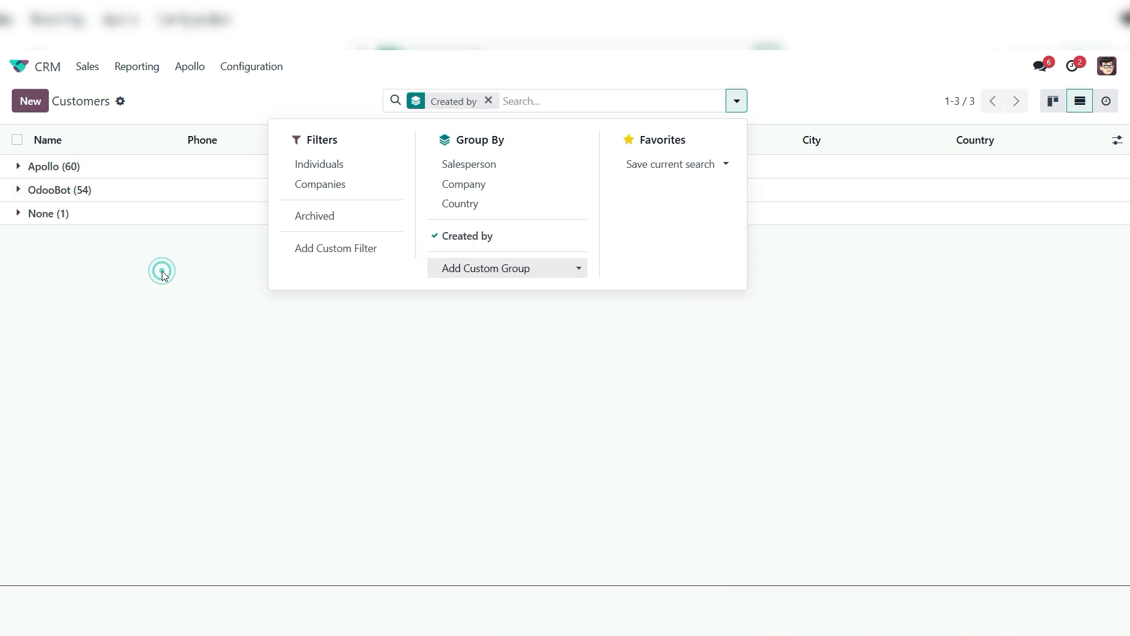
pyautogui.click(161, 269)
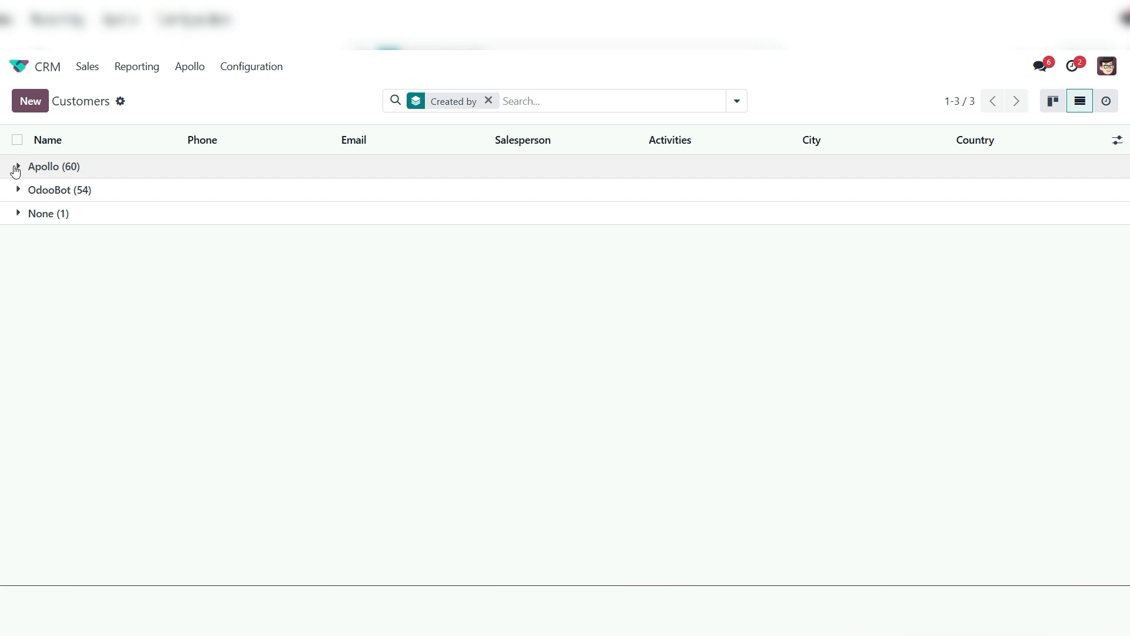
# Look through the customers in the Apollo group and open the Odoo Company 02 record
pyautogui.click(17, 168)
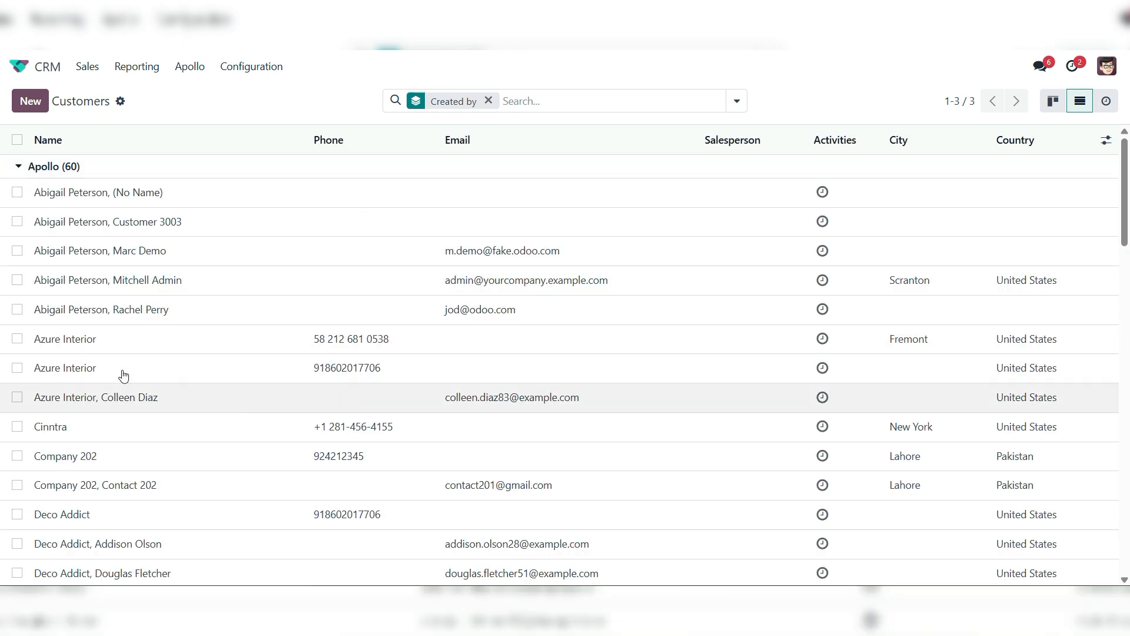
pyautogui.scroll(-5, 122, 375)
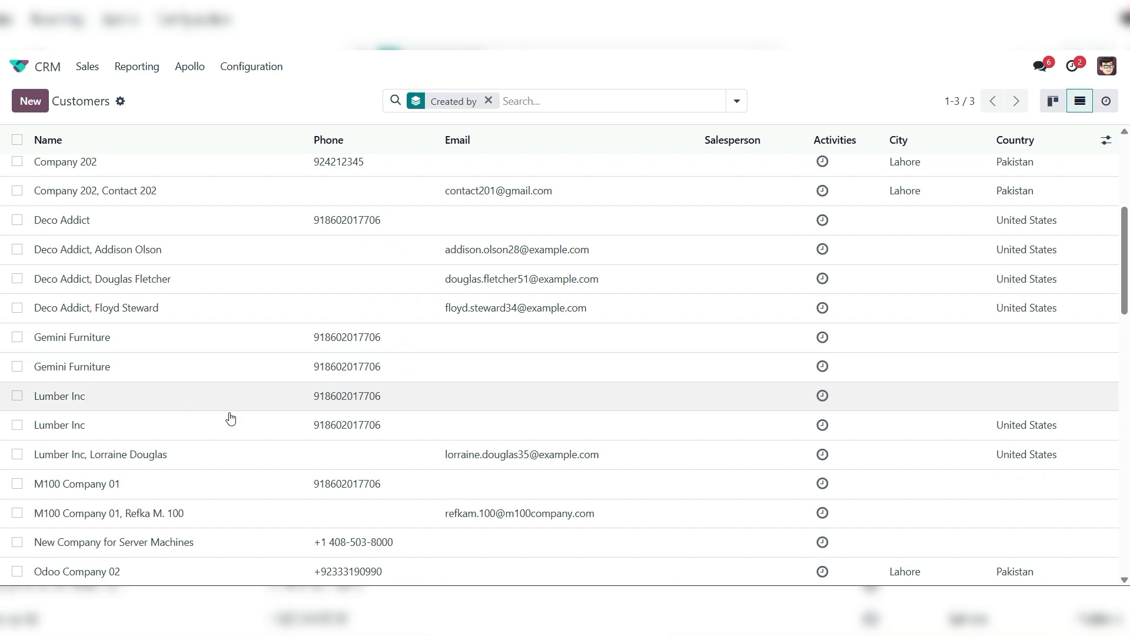
pyautogui.scroll(-6, 230, 418)
pyautogui.scroll(3, 240, 418)
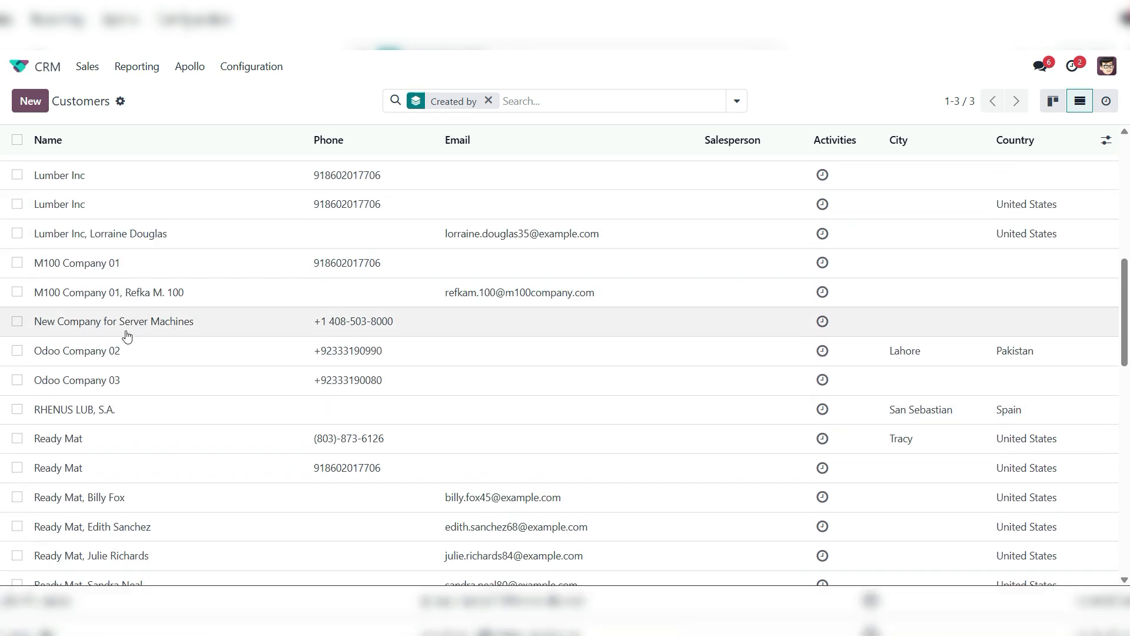
pyautogui.click(159, 353)
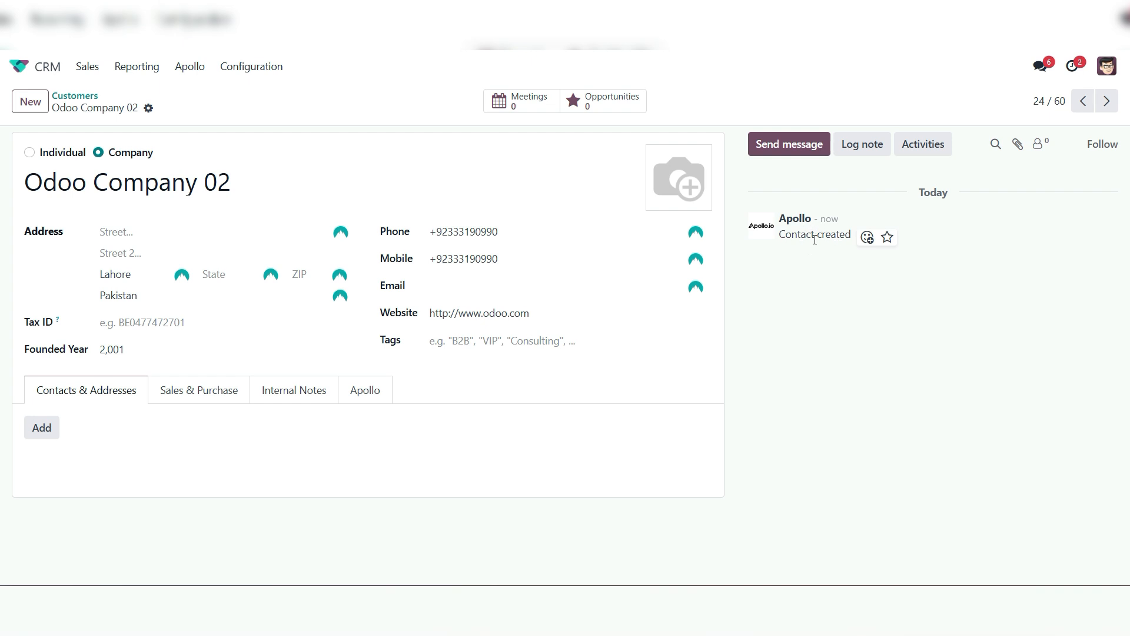
# Import deals from the Apollo instance with account creation and "New leads, no updates" enabled, using page 1 and 30 records per page
pyautogui.click(20, 66)
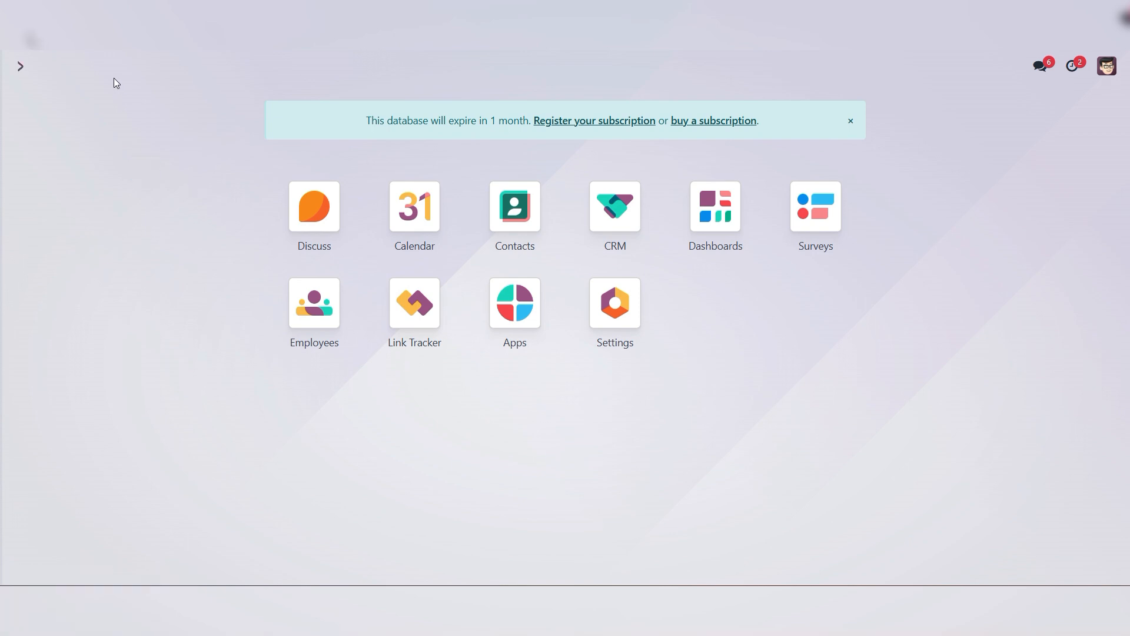
pyautogui.click(619, 219)
pyautogui.click(243, 66)
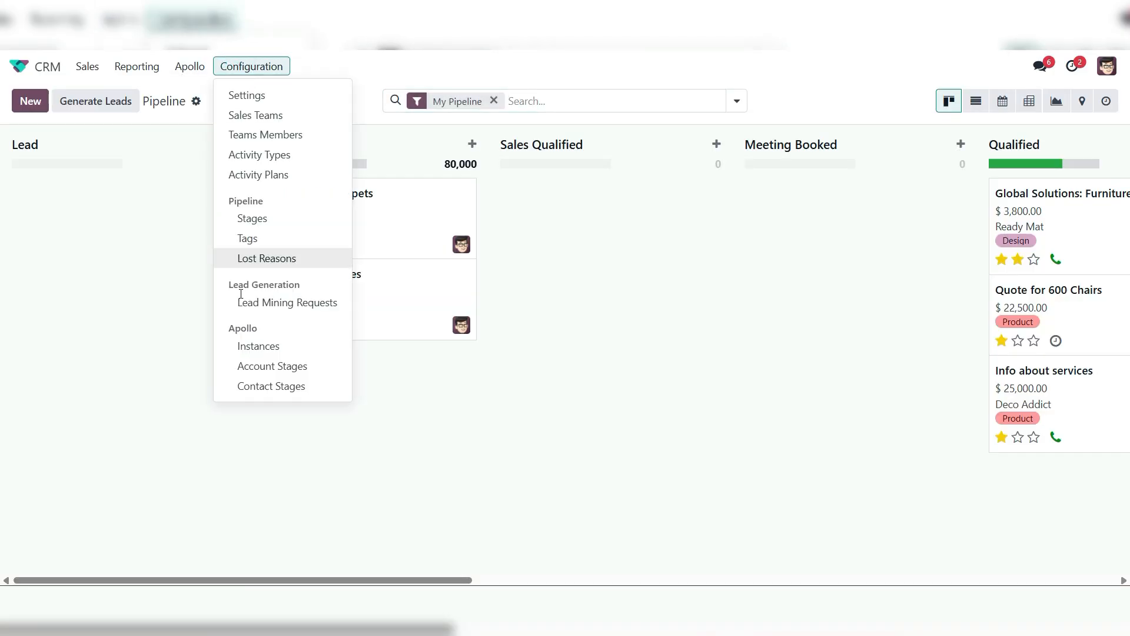
pyautogui.click(258, 348)
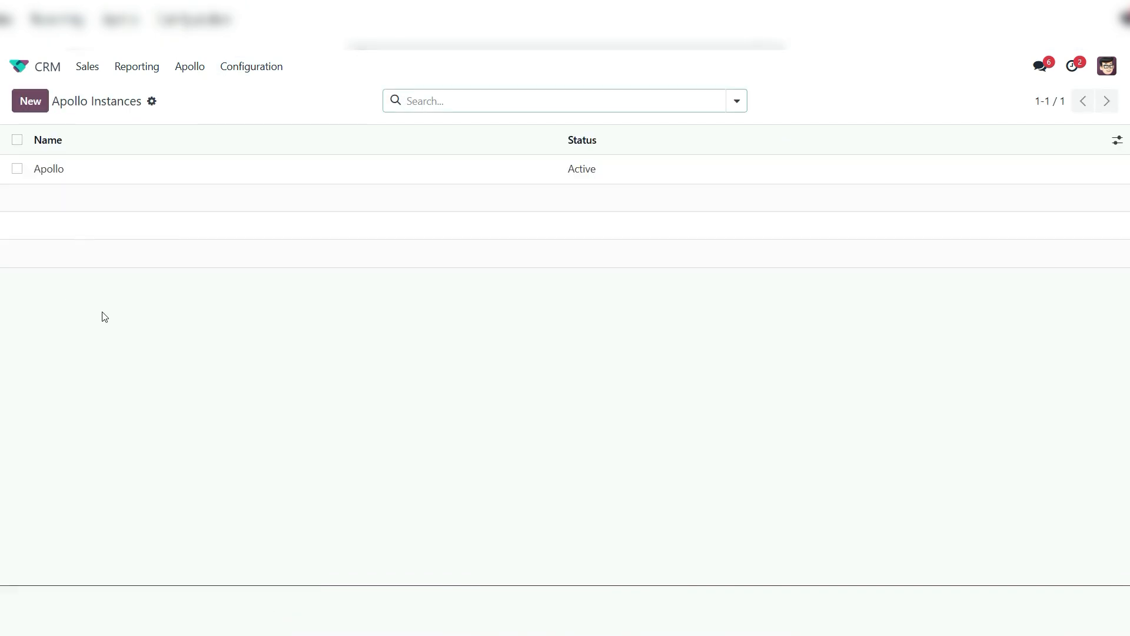
pyautogui.click(53, 176)
pyautogui.scroll(-2, 253, 394)
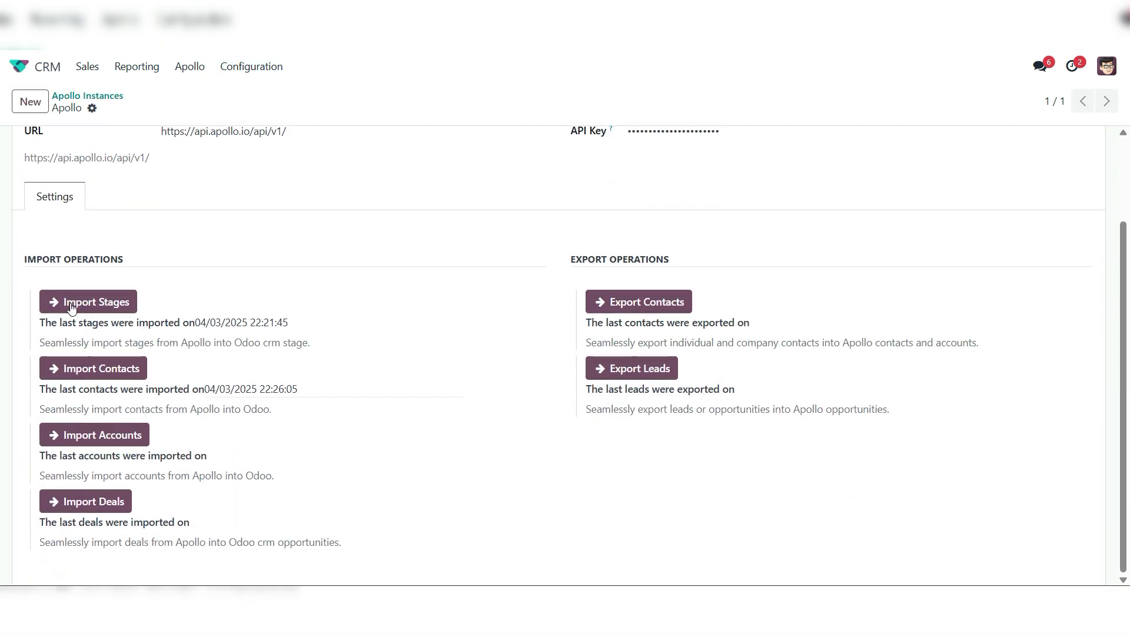
pyautogui.click(95, 503)
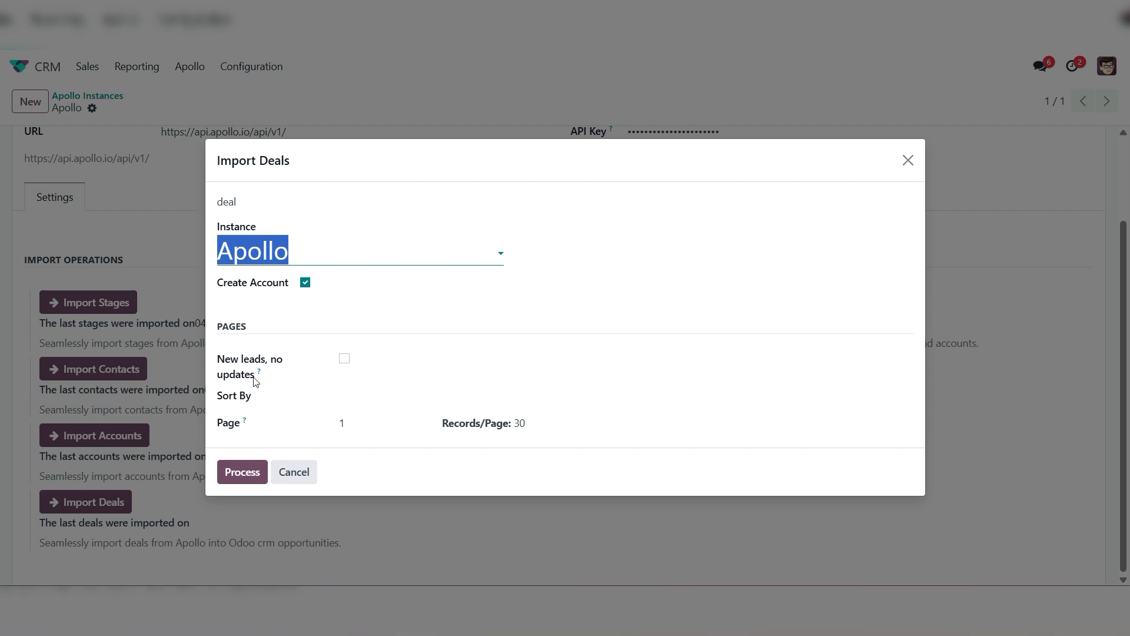
pyautogui.click(344, 359)
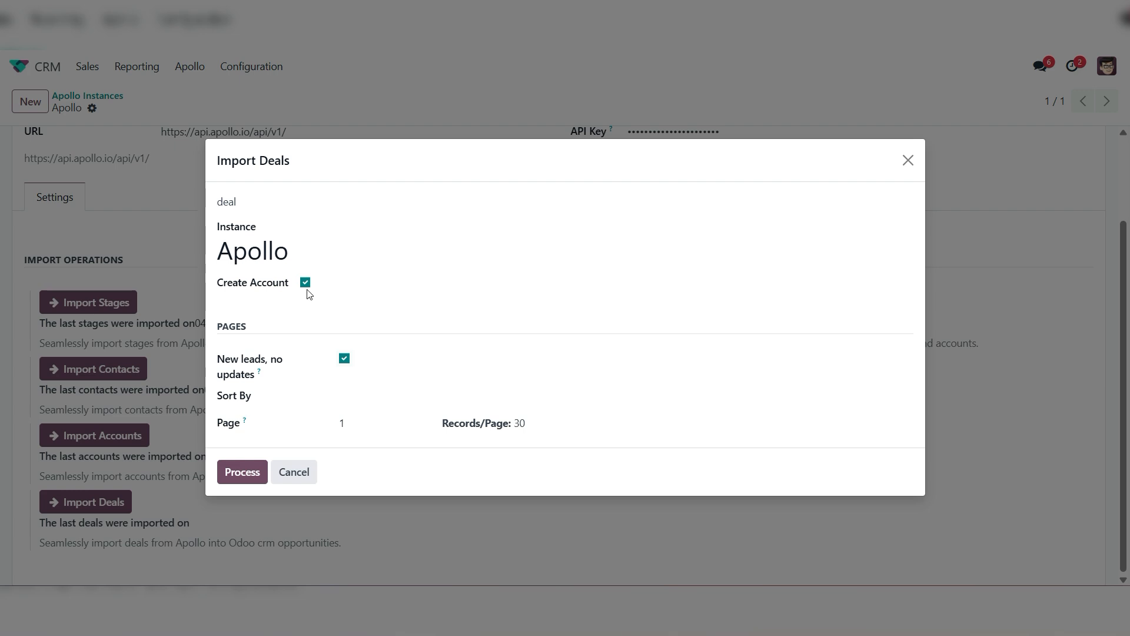
pyautogui.click(240, 473)
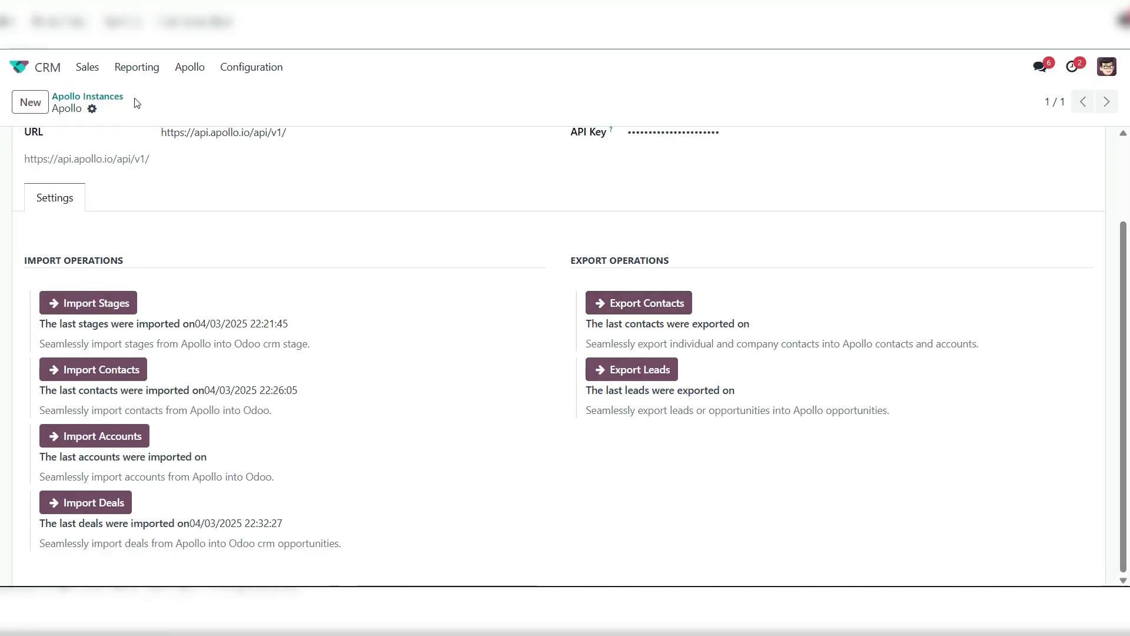
# Show the pipeline in list view, group it by Created by, and remove the My Pipeline filter to check the deal import
pyautogui.click(89, 69)
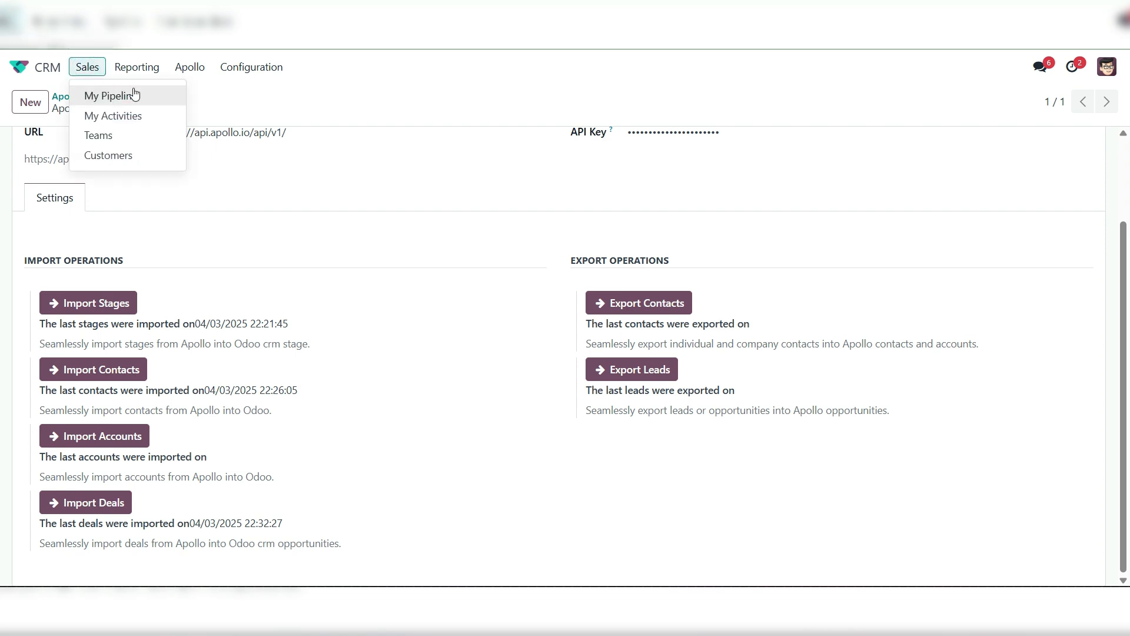
pyautogui.click(149, 101)
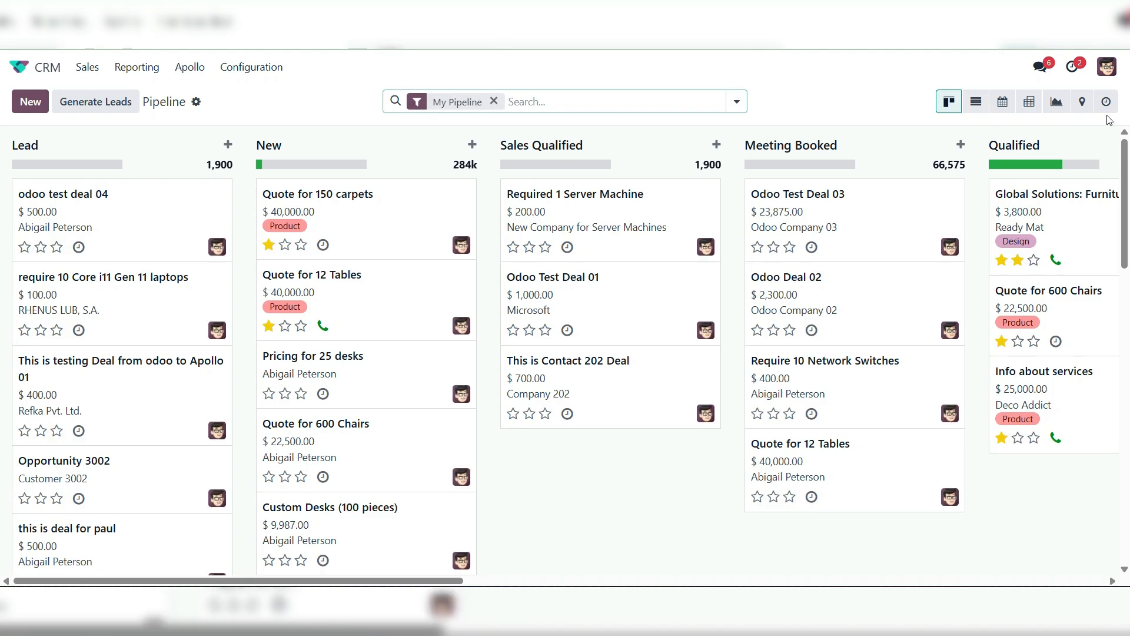
pyautogui.click(976, 101)
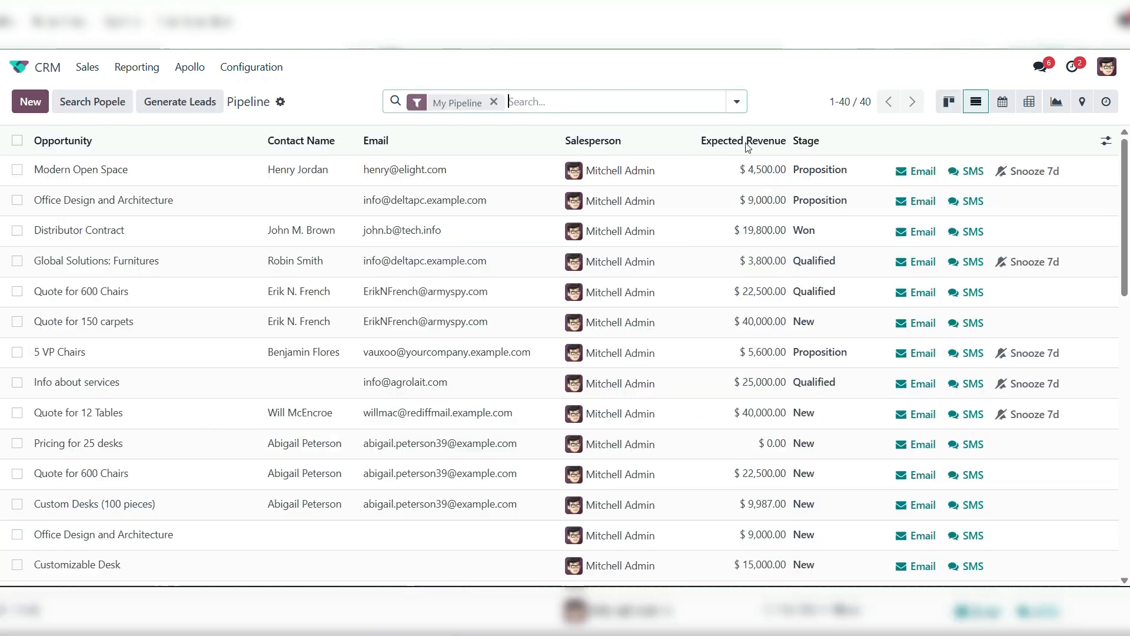
pyautogui.click(736, 102)
pyautogui.click(508, 468)
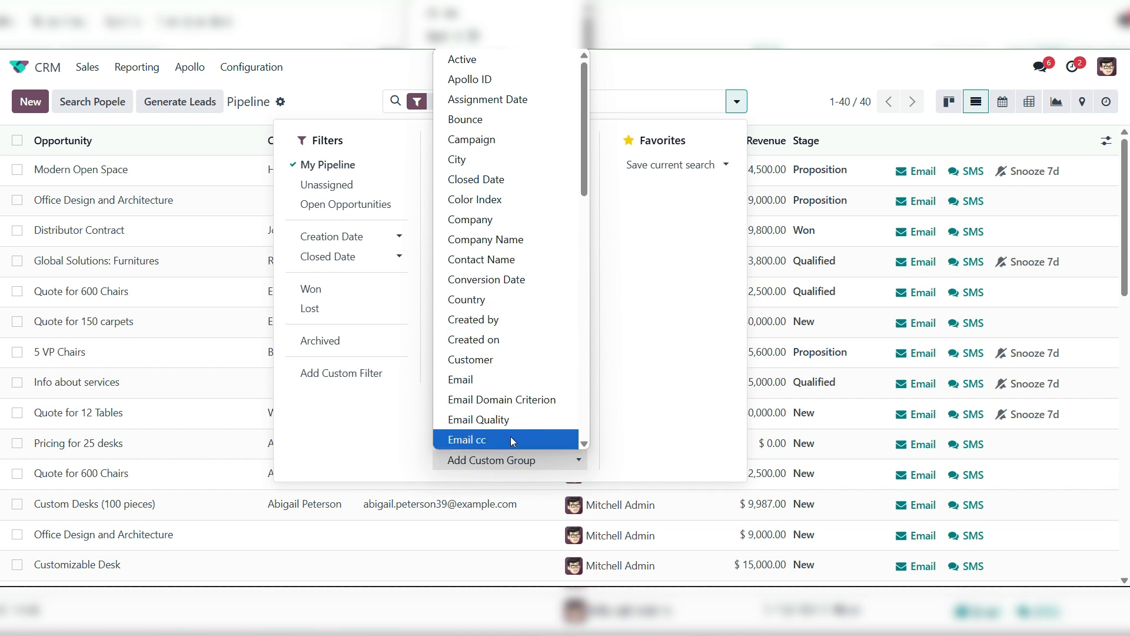
pyautogui.click(510, 321)
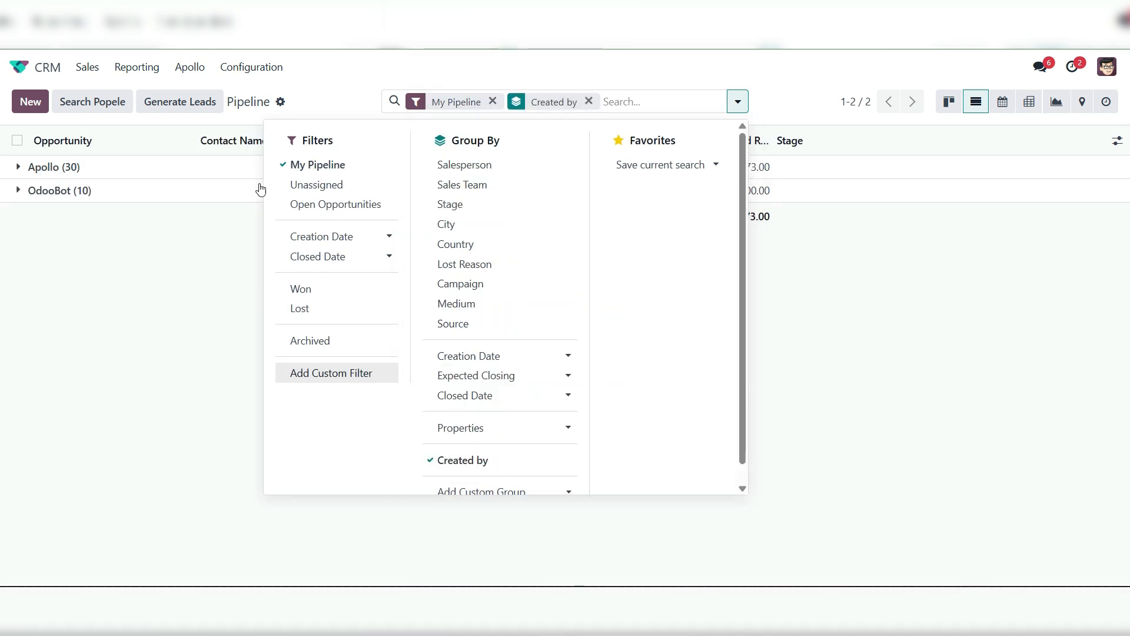
pyautogui.click(493, 102)
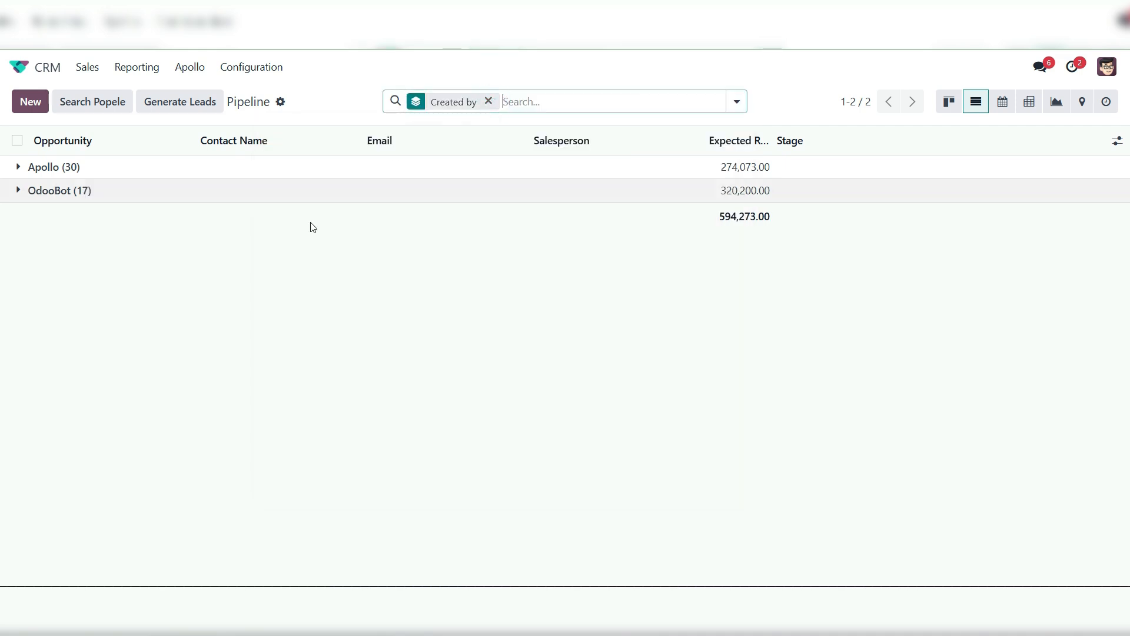
# Expand the Apollo group and look through its opportunities, from Pricing for 25 desks to Custom Desks (100 pieces)
pyautogui.click(18, 168)
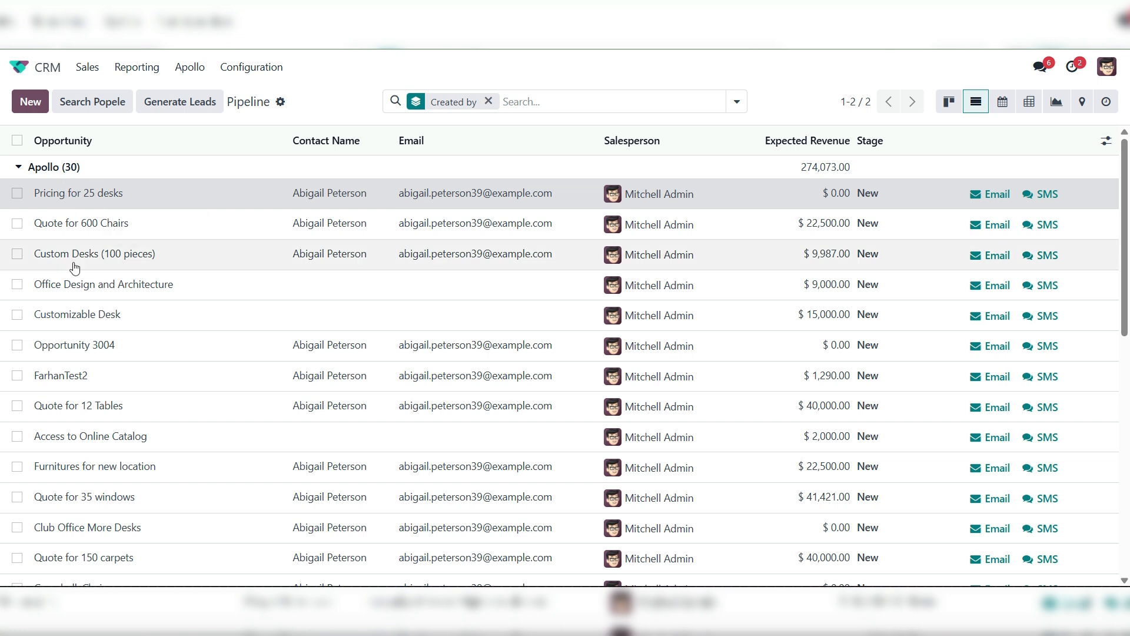
pyautogui.click(65, 203)
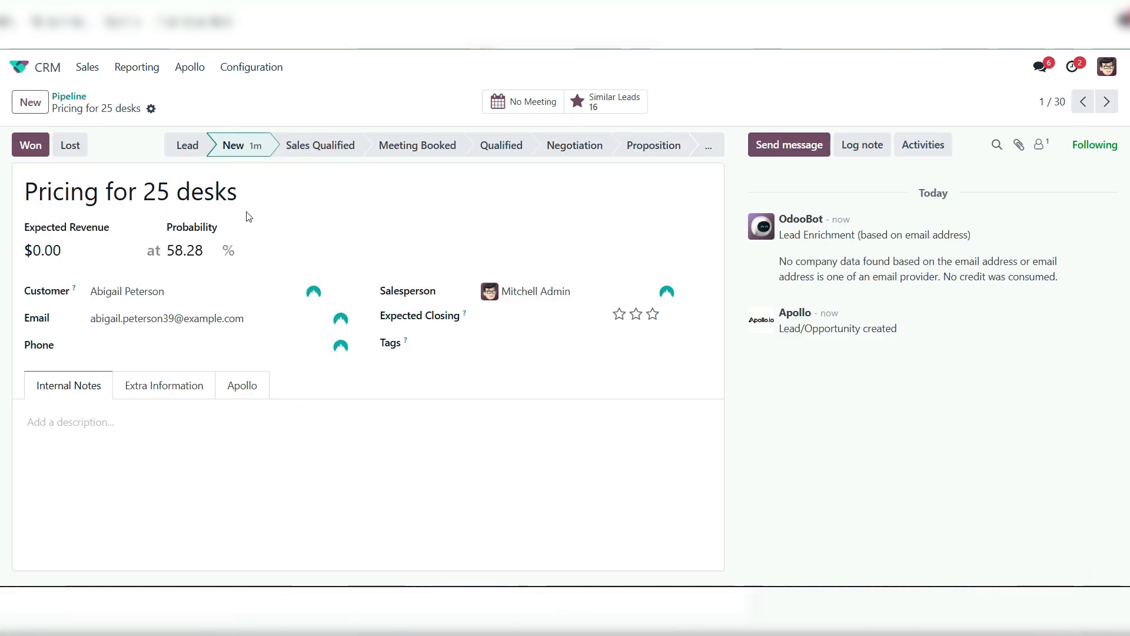
pyautogui.click(1110, 101)
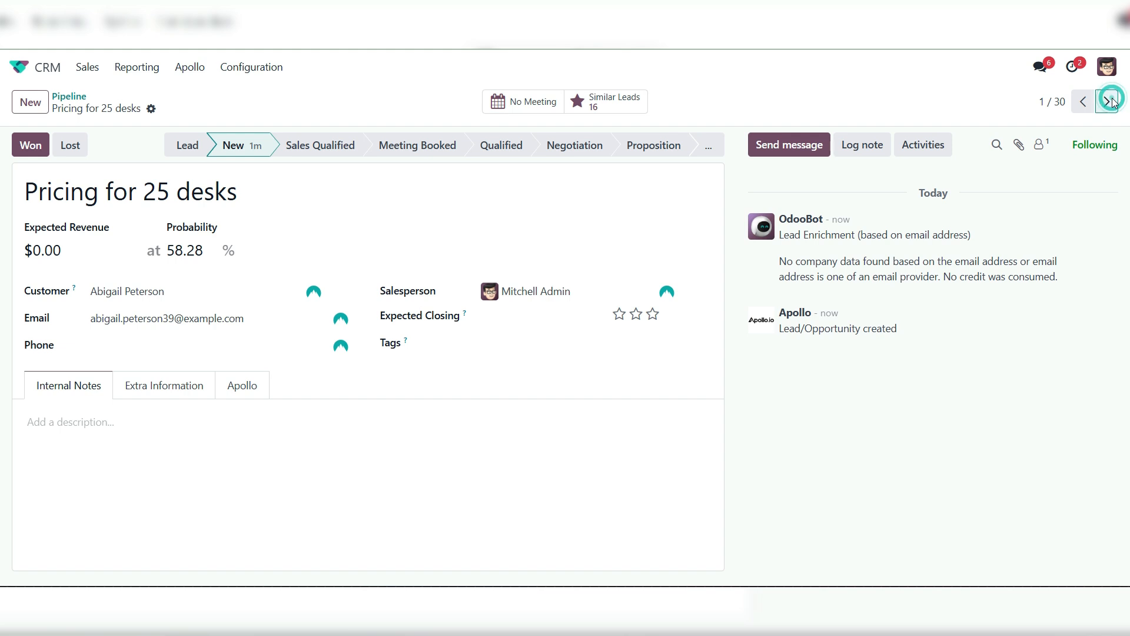
pyautogui.click(1109, 102)
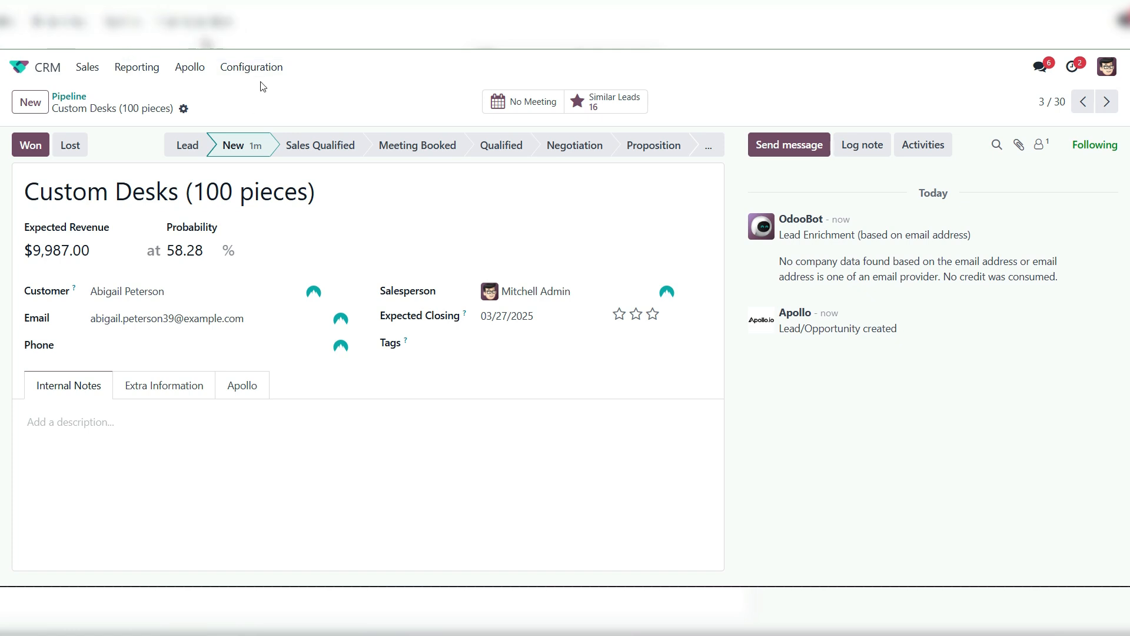
# Return to the Apollo instance record and examine its export operations for contacts and leads
pyautogui.click(251, 67)
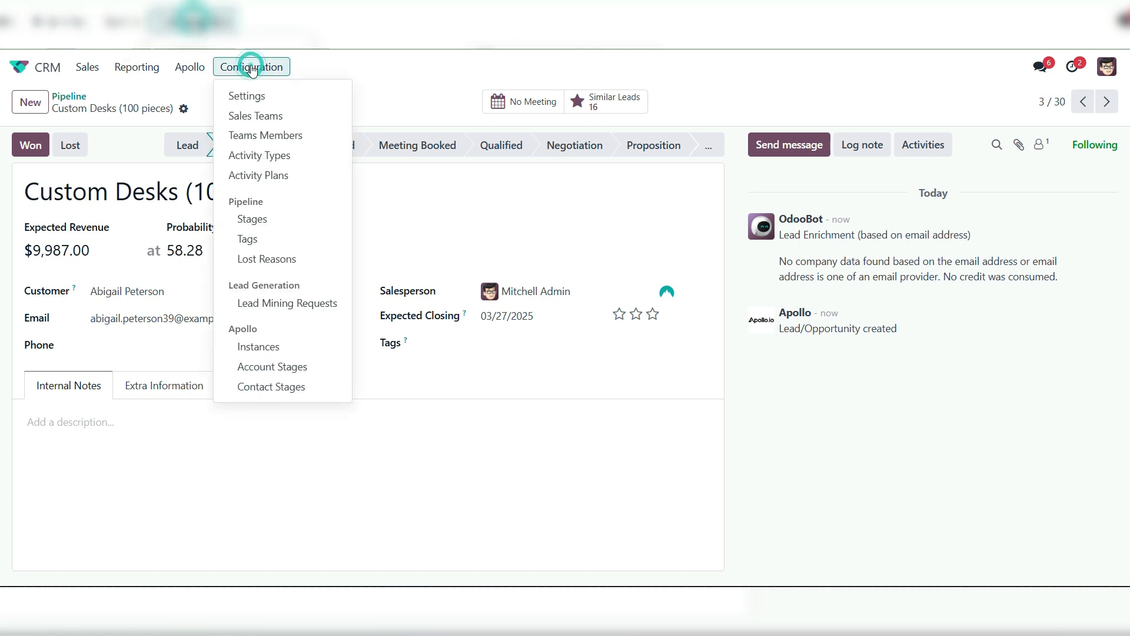
pyautogui.click(259, 346)
pyautogui.click(66, 172)
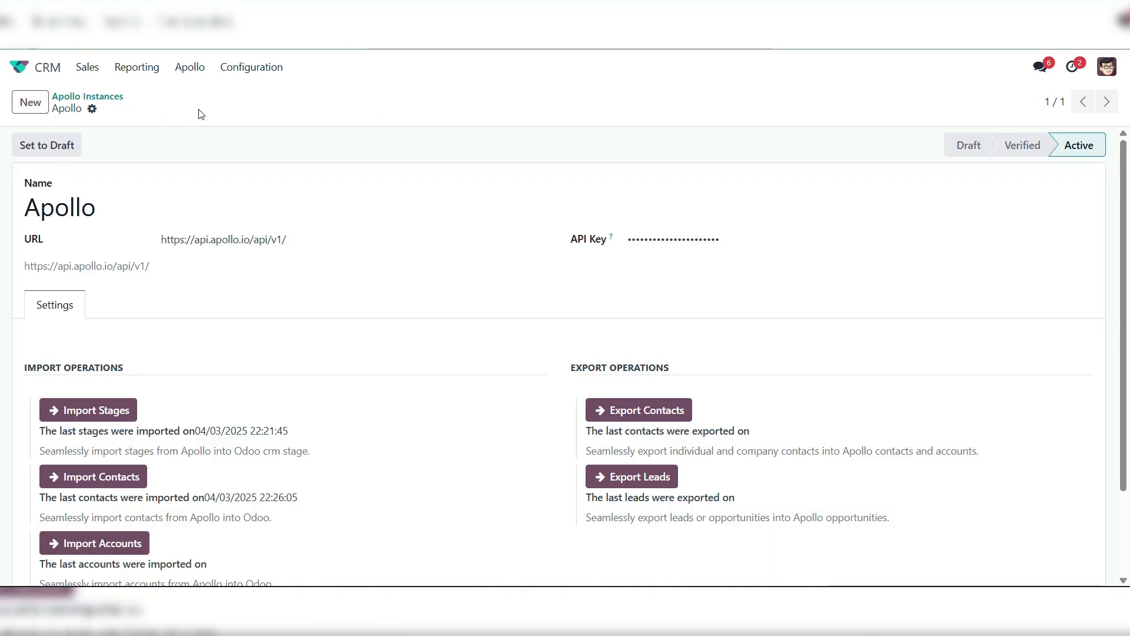
pyautogui.scroll(-3, 190, 449)
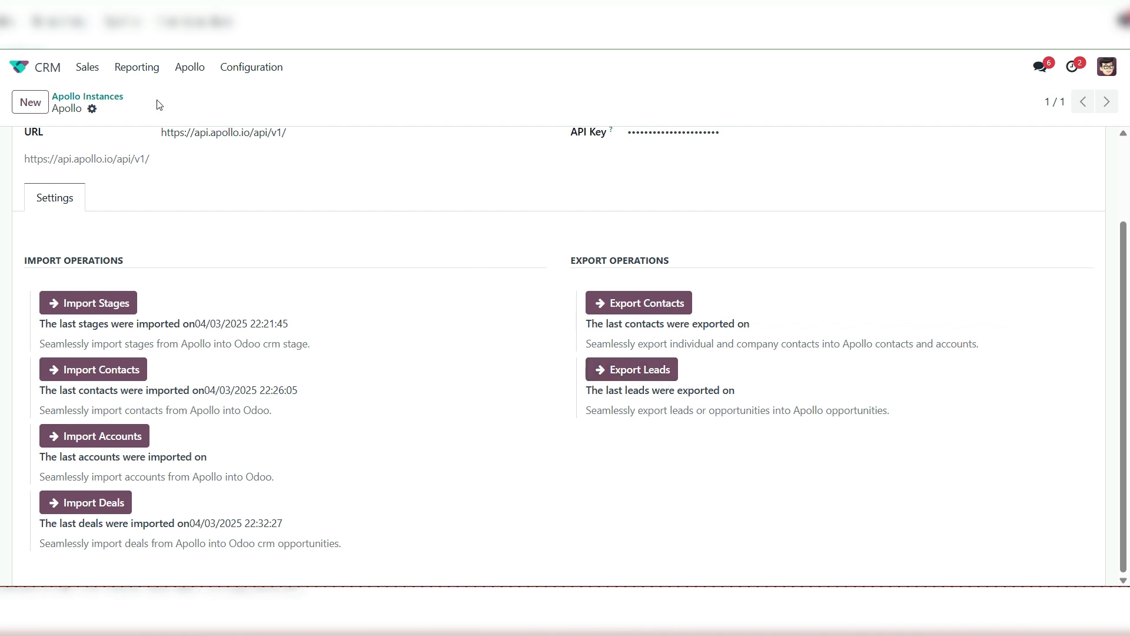
# Start a new opportunity from the pipeline's list view and name it New Test Opportunity 2002
pyautogui.click(85, 68)
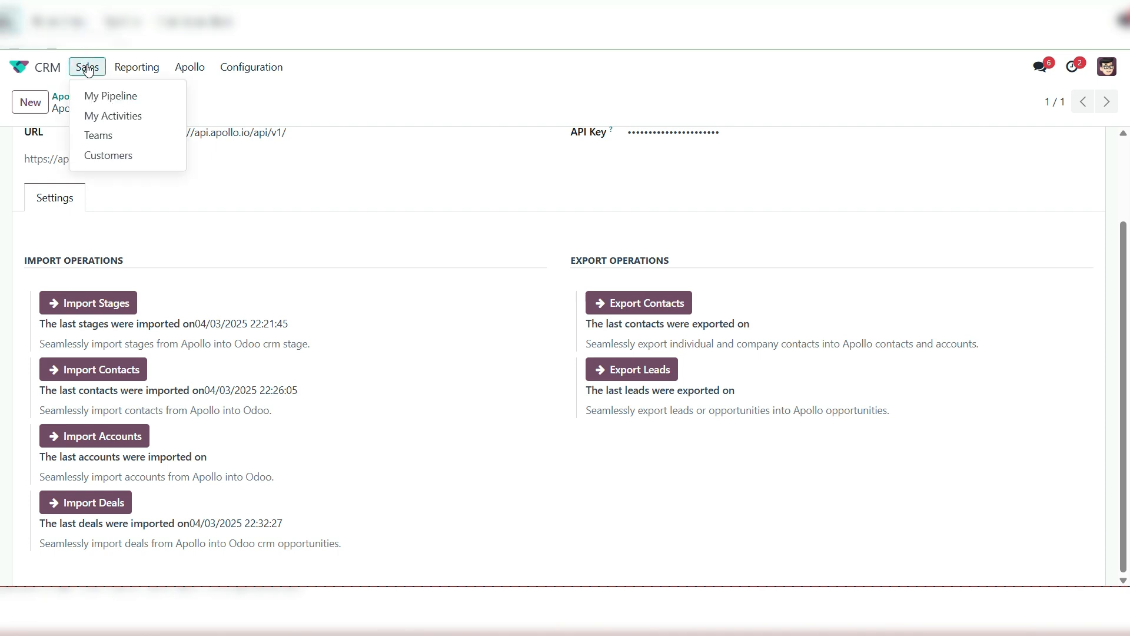
pyautogui.click(170, 98)
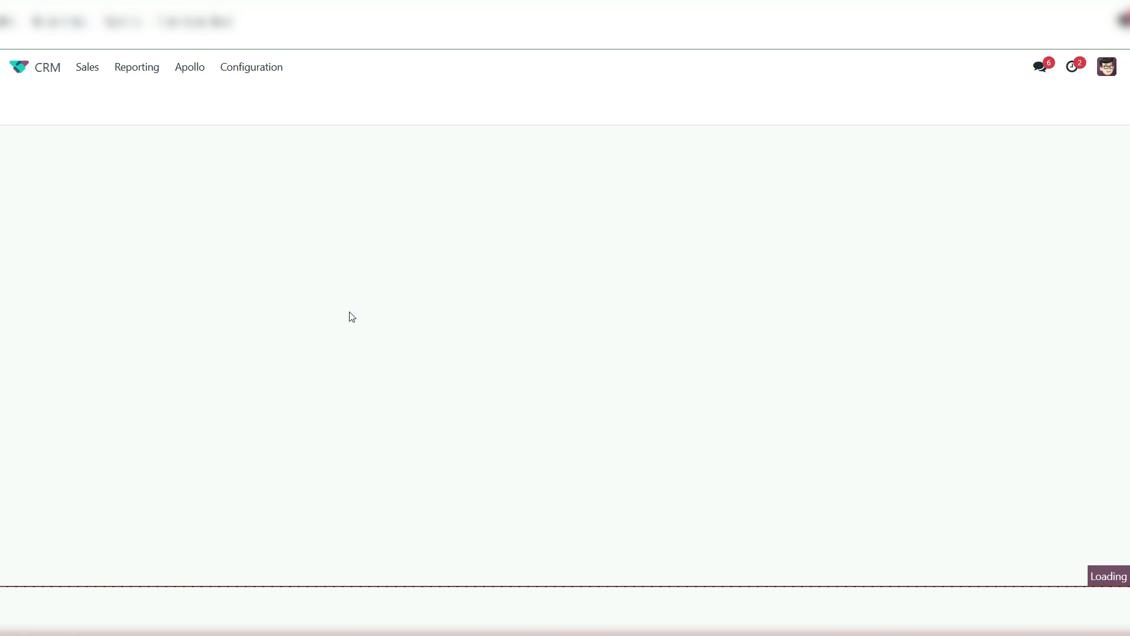
pyautogui.click(30, 101)
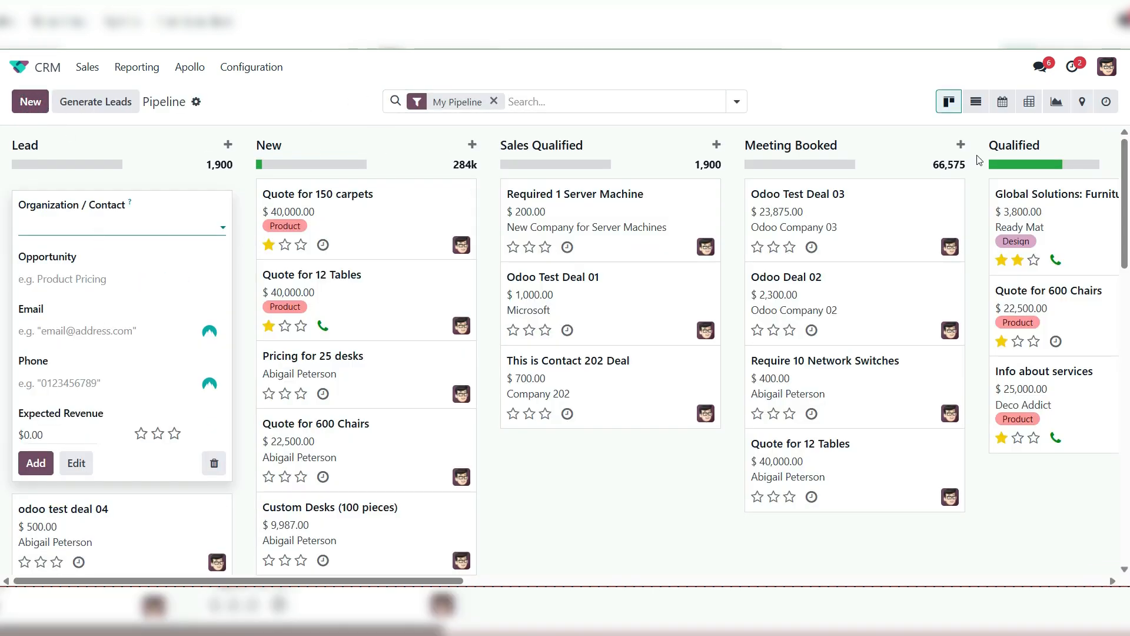
pyautogui.click(976, 101)
pyautogui.click(27, 102)
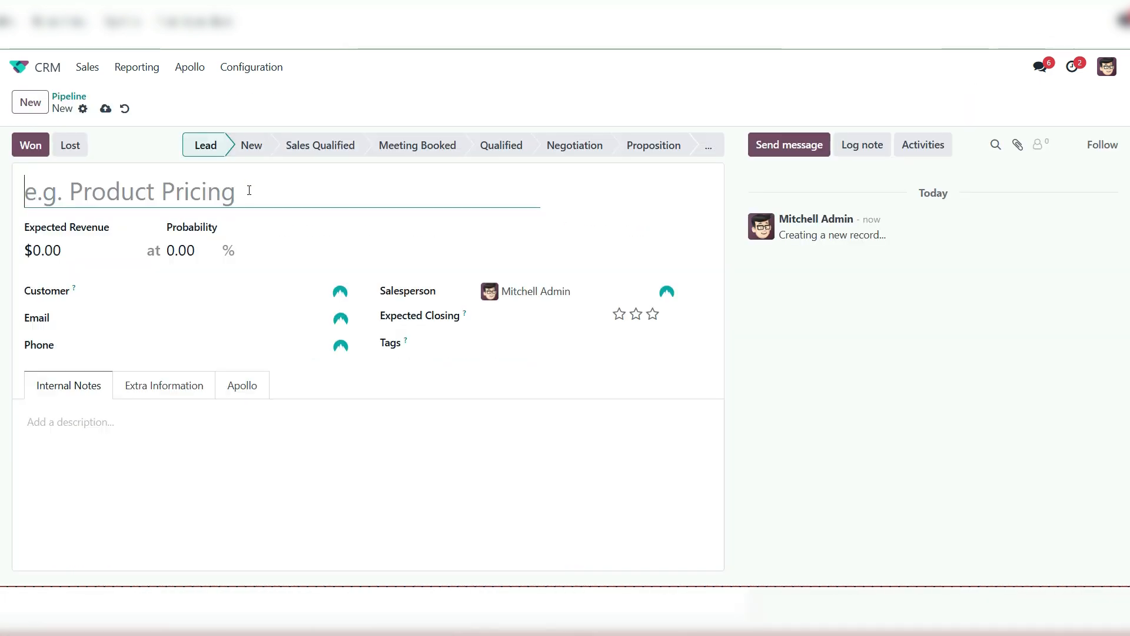
pyautogui.write('N')
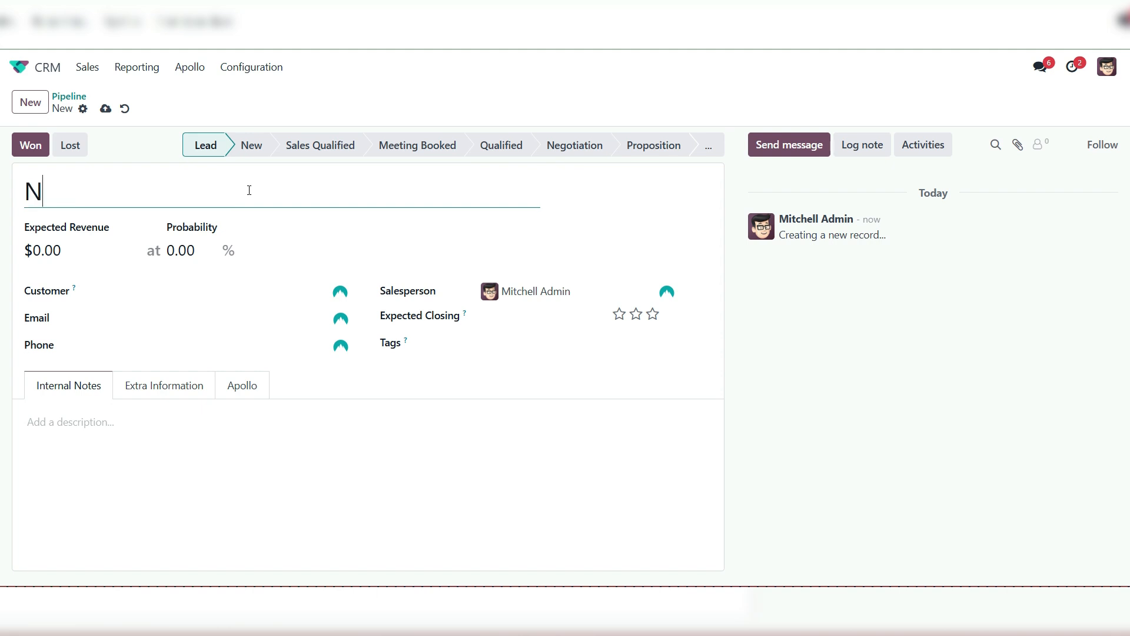
pyautogui.write('ew Test Opp')
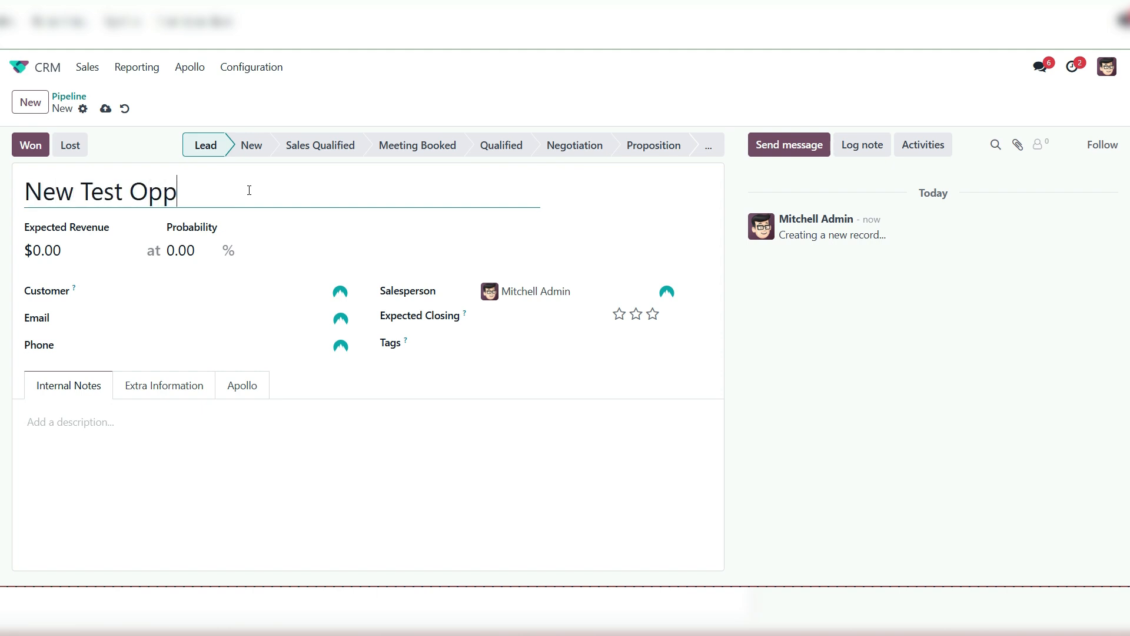
pyautogui.write('ortunity 2002')
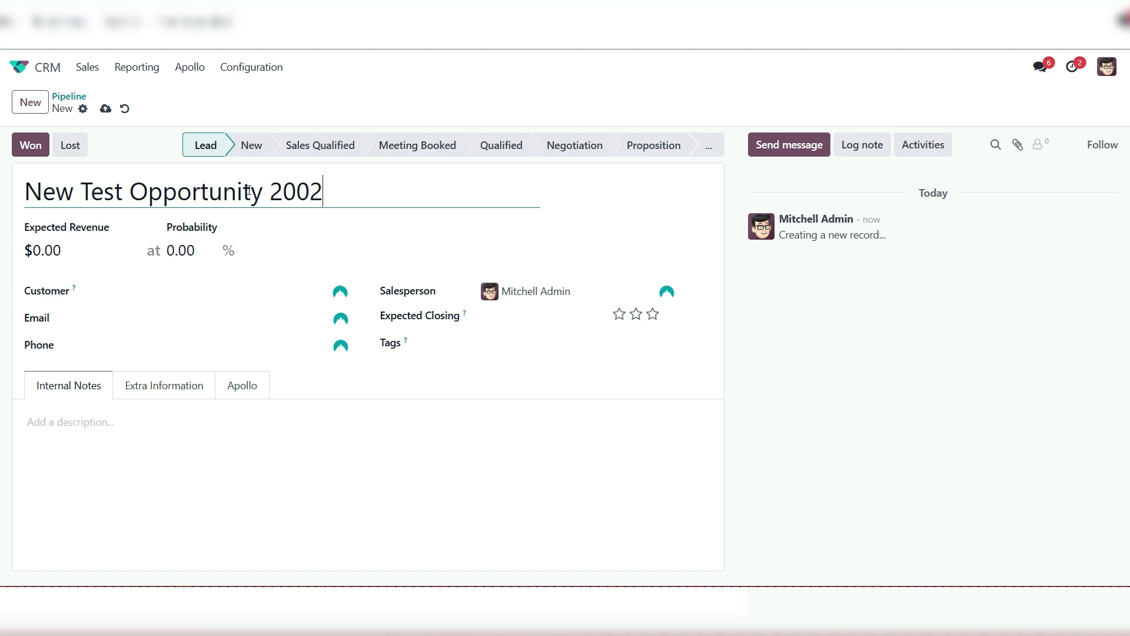
# Save the new opportunity without a customer and move it to the Meeting Booked stage
pyautogui.click(165, 289)
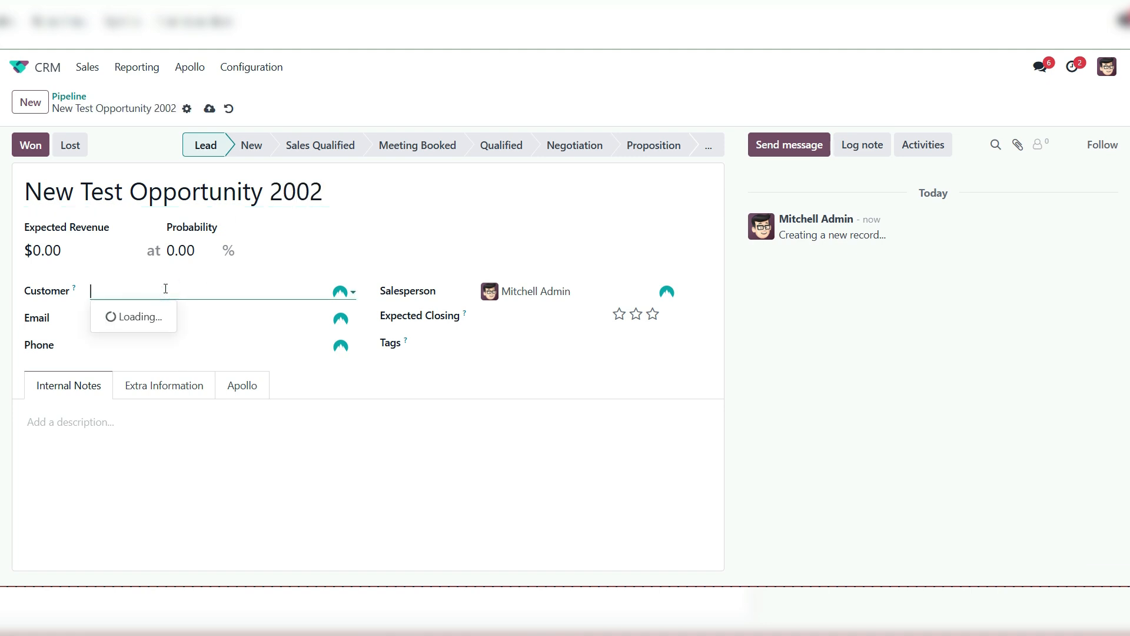
pyautogui.click(368, 378)
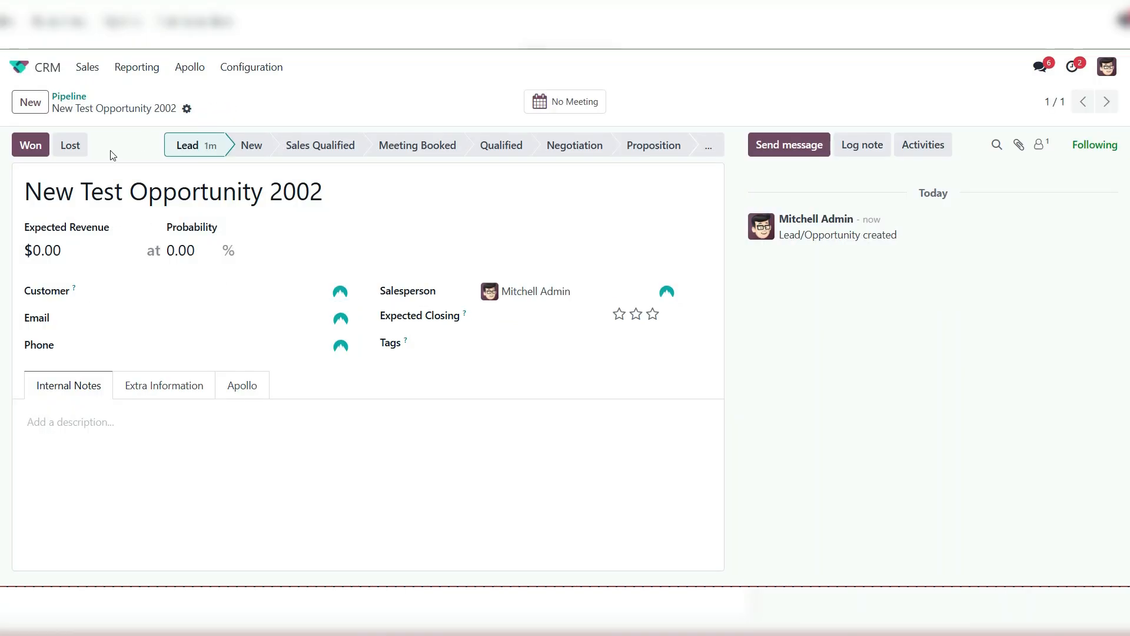
pyautogui.click(405, 150)
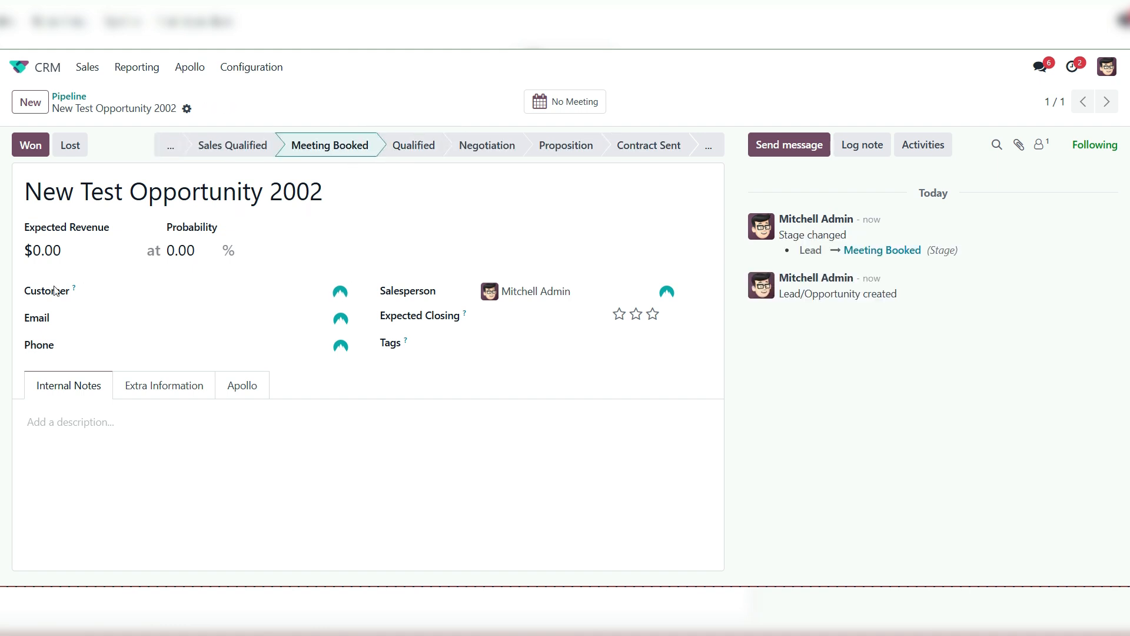
# Create a new customer called Customer 2002 directly from the opportunity and assign it as its customer
pyautogui.click(198, 289)
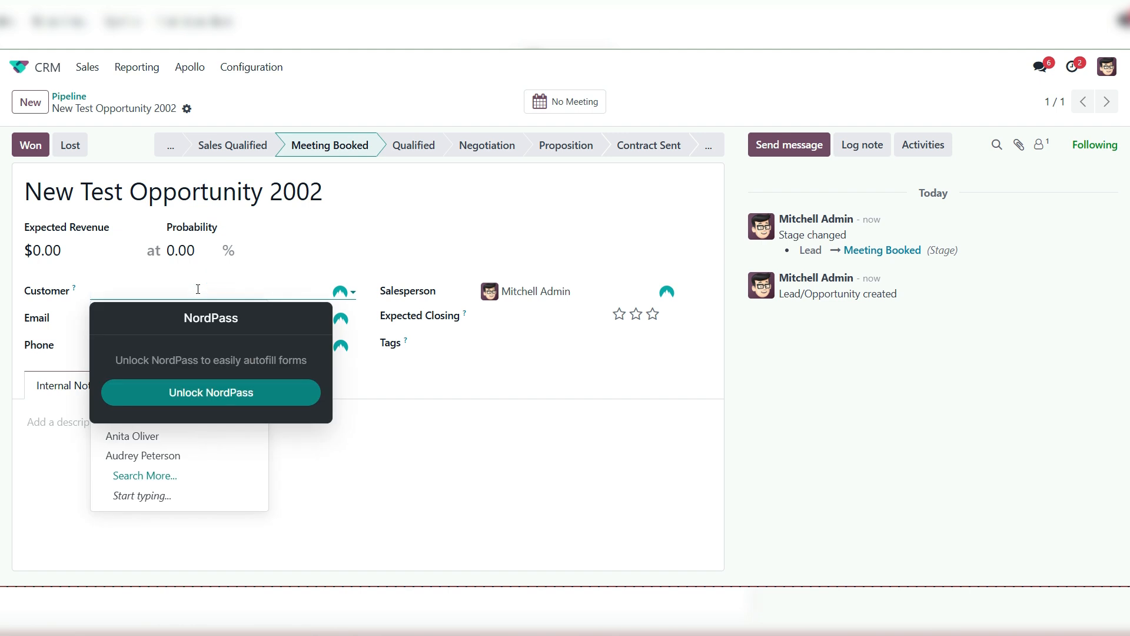
pyautogui.write('Custom')
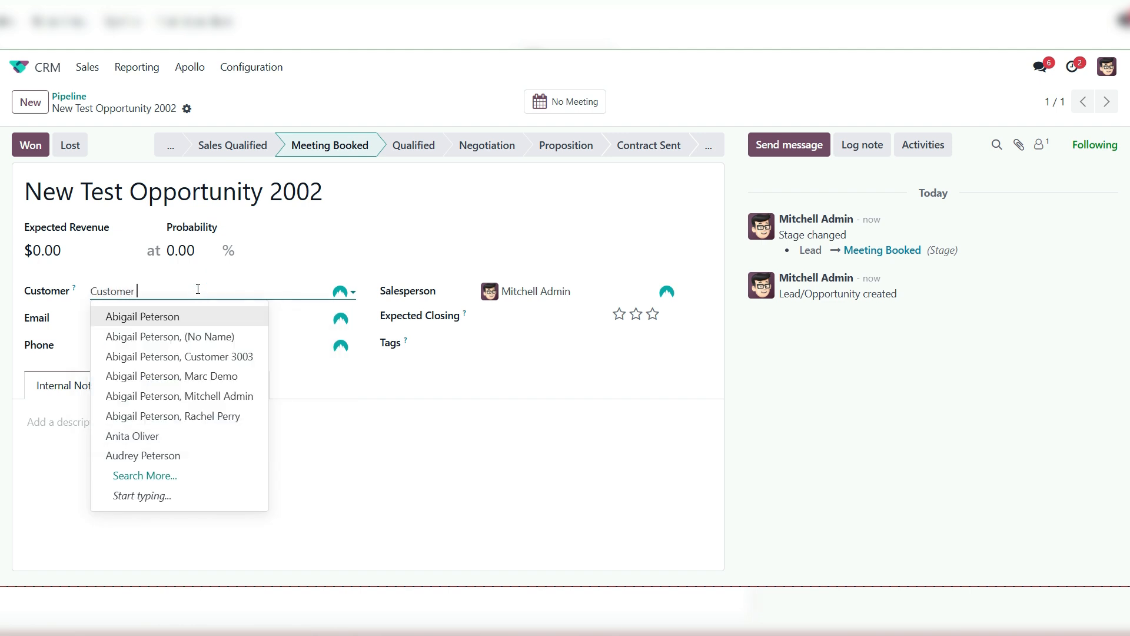
pyautogui.write('er 2002')
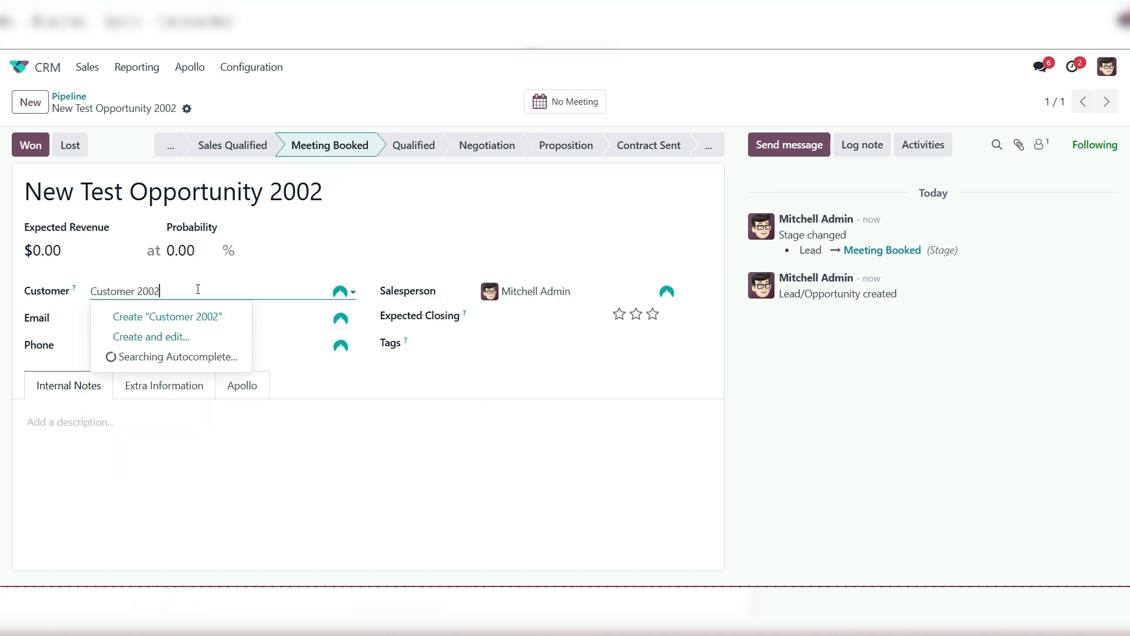
pyautogui.click(222, 317)
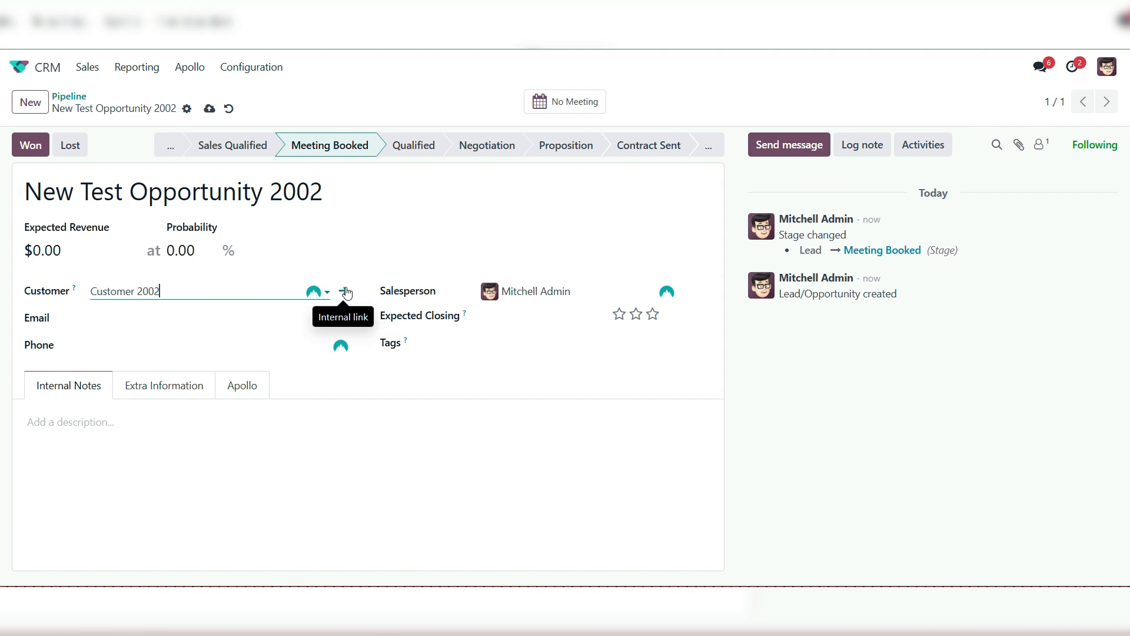
# Open the Customer 2002 record from the opportunity and fill in the contact's phone and mobile numbers
pyautogui.click(347, 292)
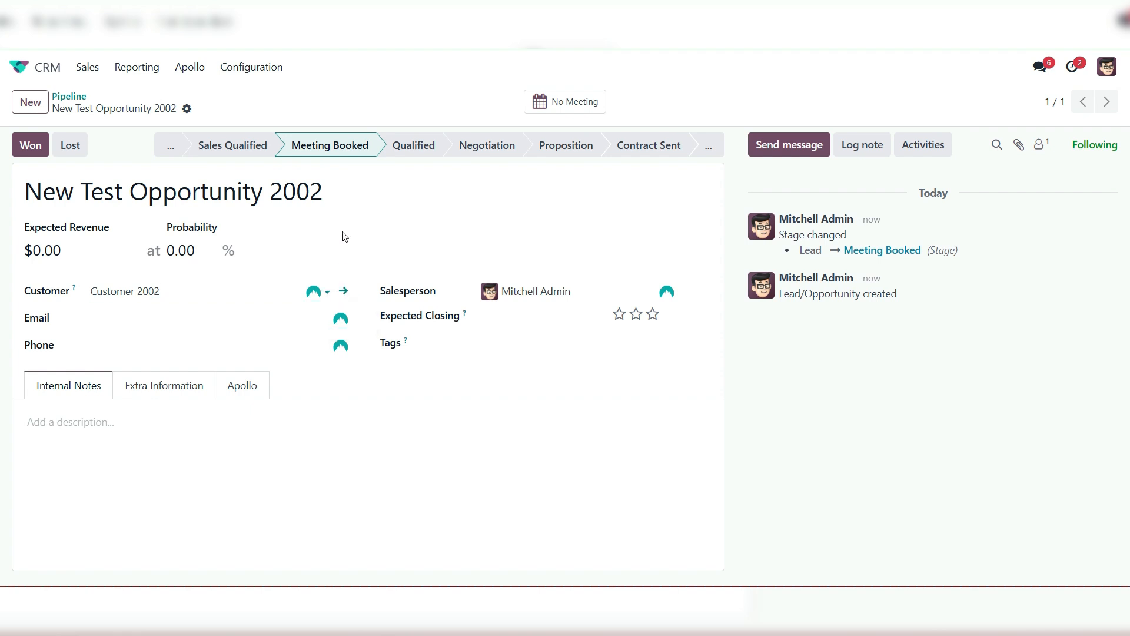
pyautogui.click(468, 280)
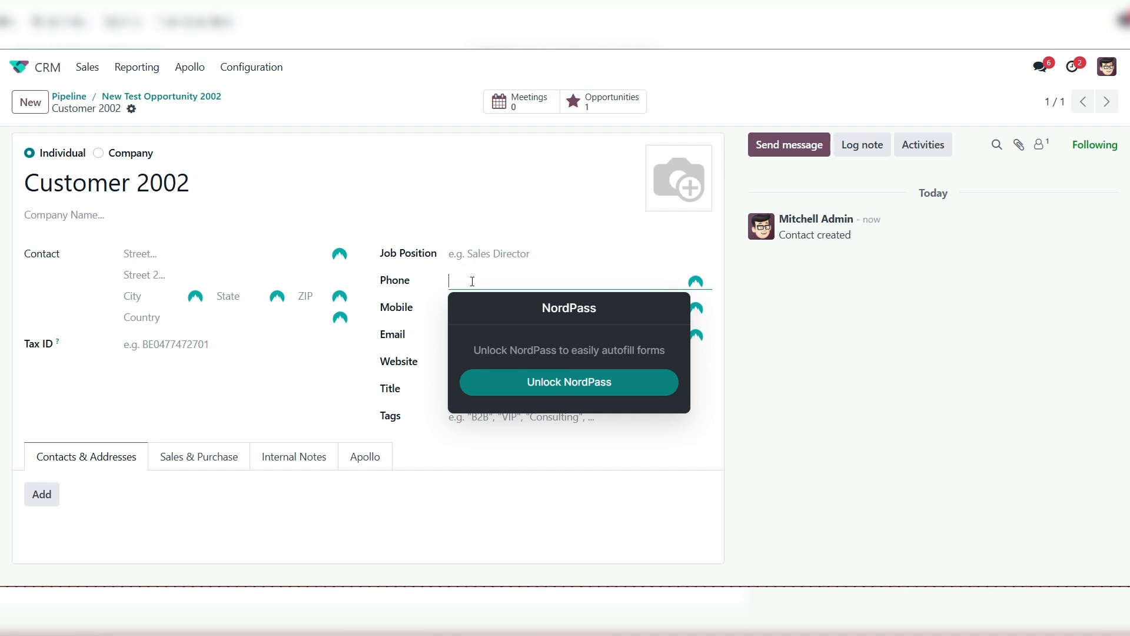
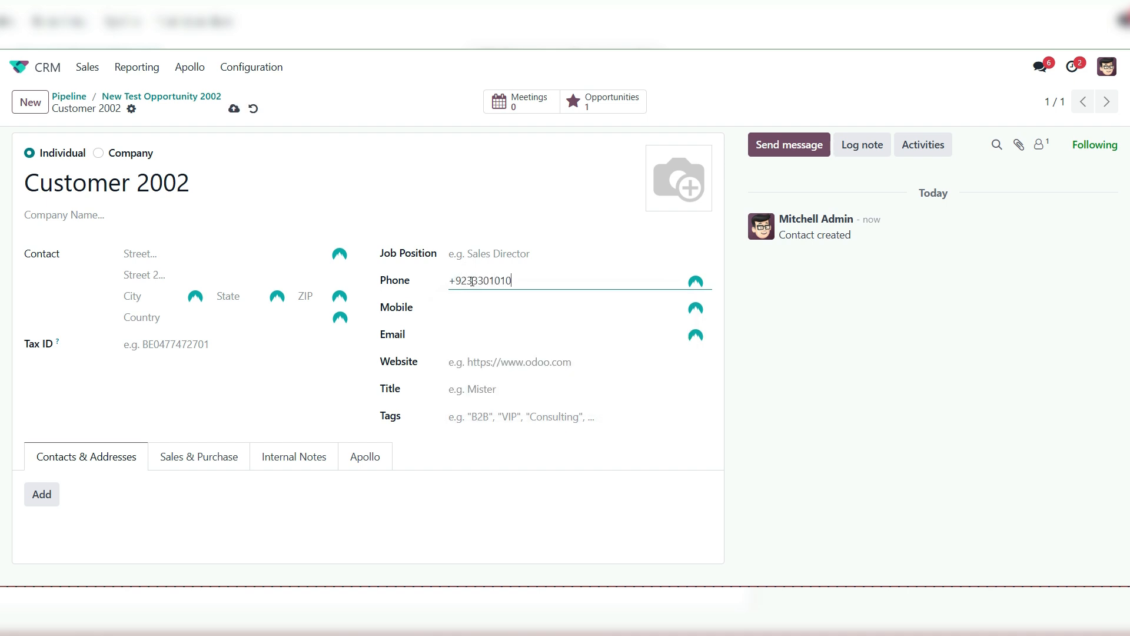
pyautogui.click(510, 304)
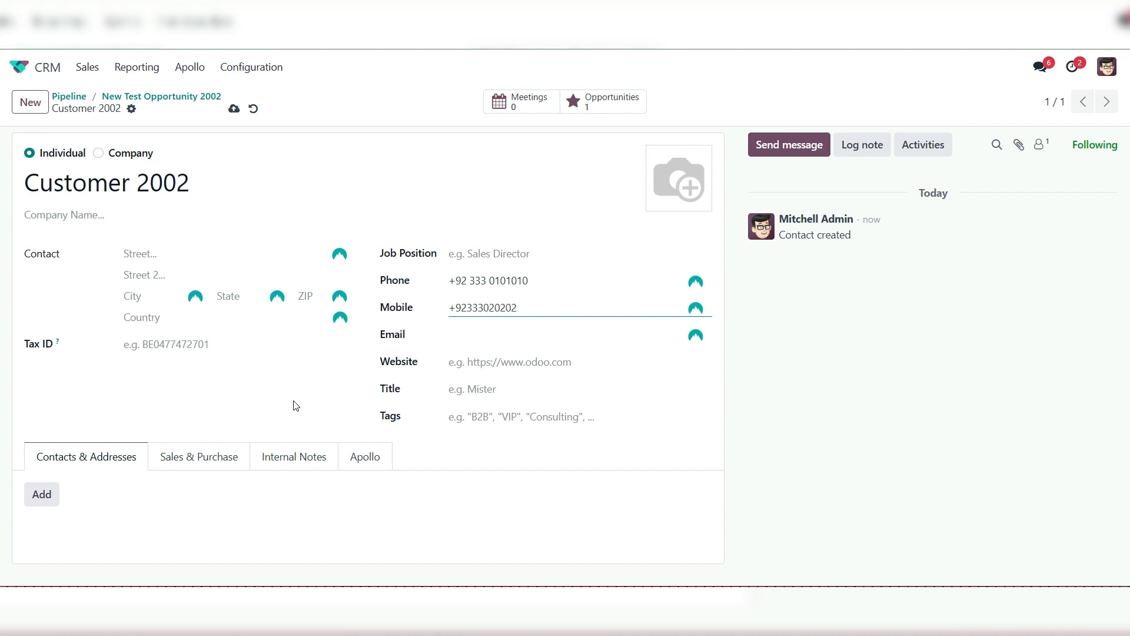
pyautogui.click(477, 330)
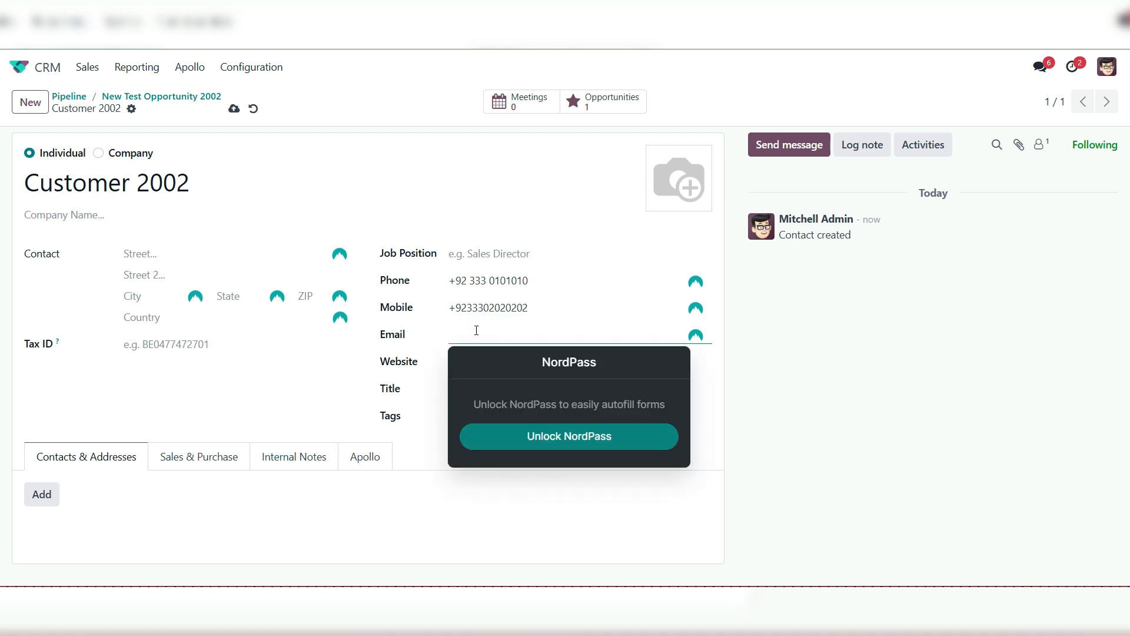
pyautogui.write('customer')
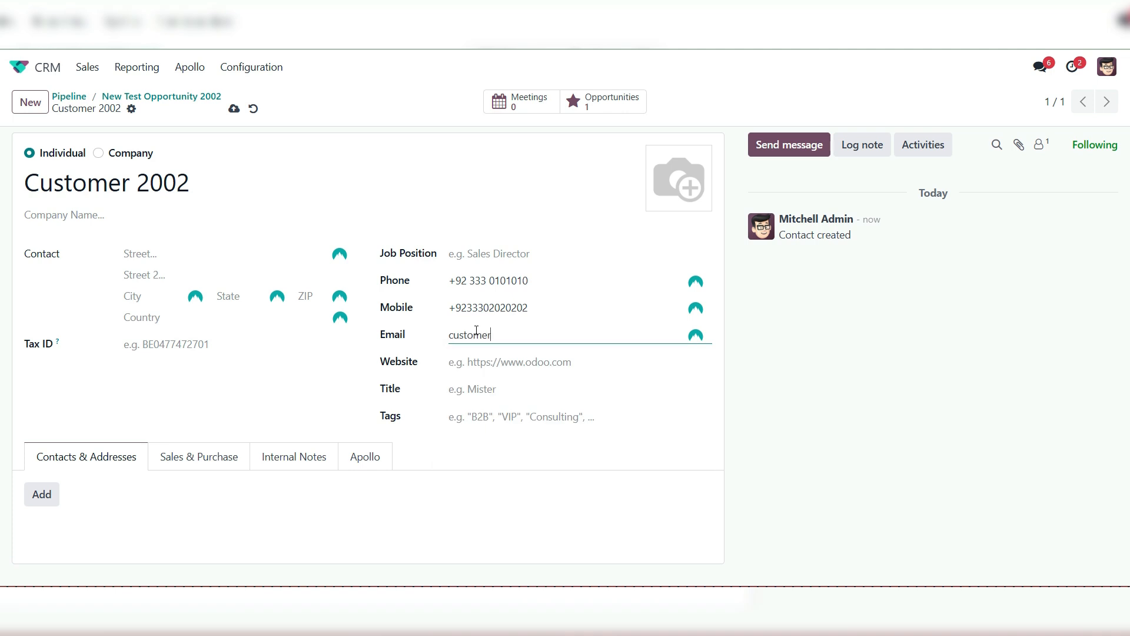
pyautogui.write('2002@example.com')
pyautogui.press('Tab')
pyautogui.write('www')
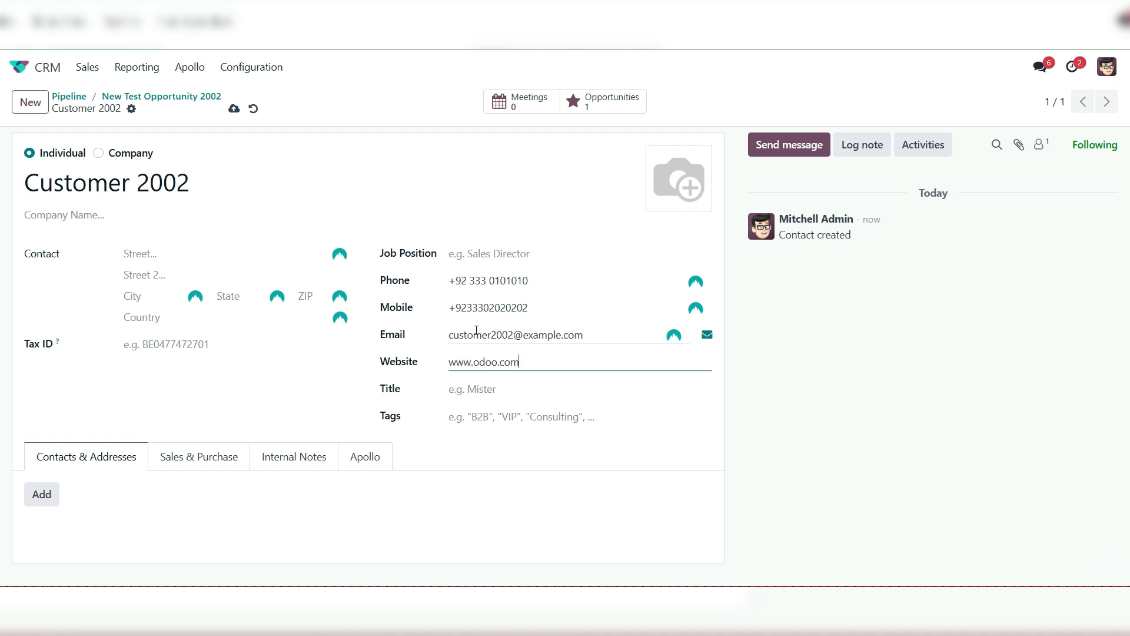
pyautogui.click(233, 108)
pyautogui.click(98, 153)
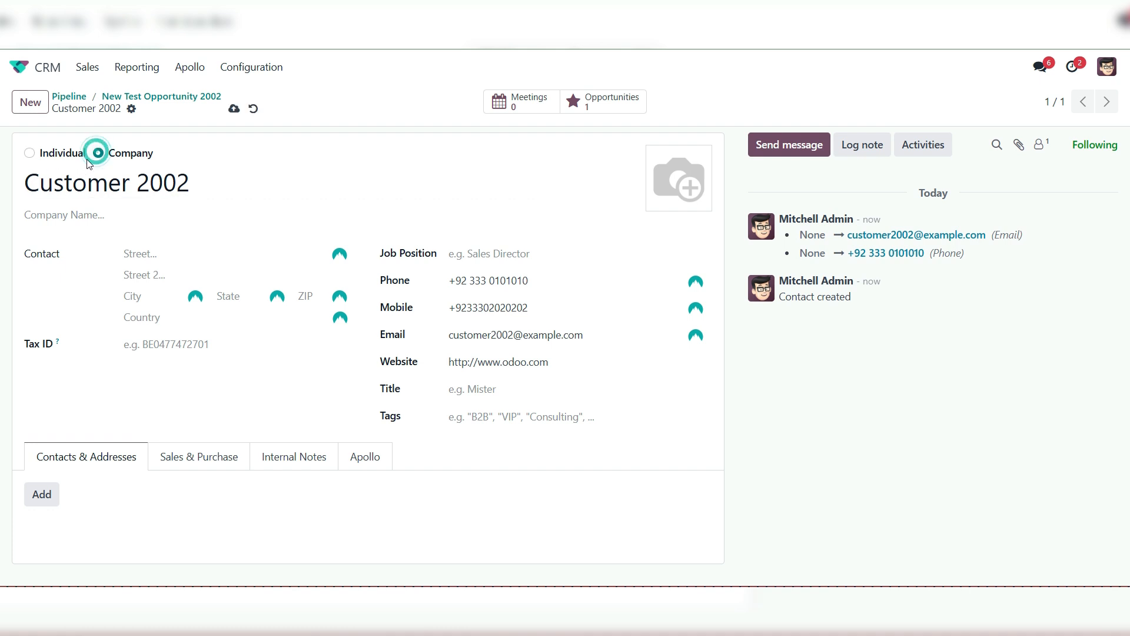
# Save Customer 2002 as a company, return to New Test Opportunity 2002 and set its expected revenue to $500
pyautogui.click(233, 108)
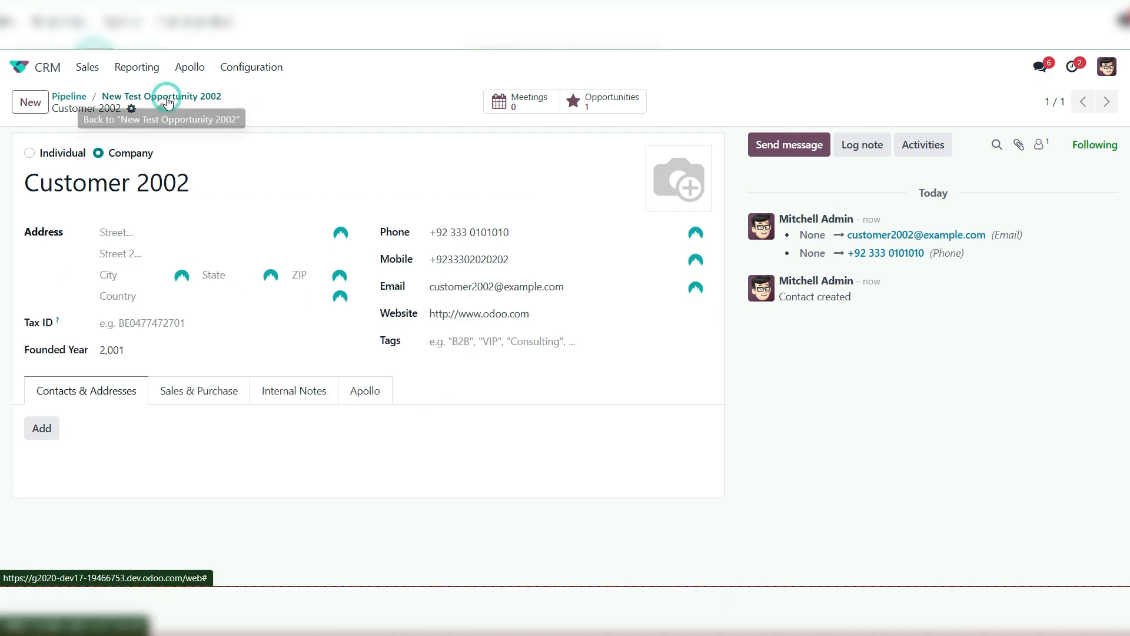
pyautogui.click(170, 98)
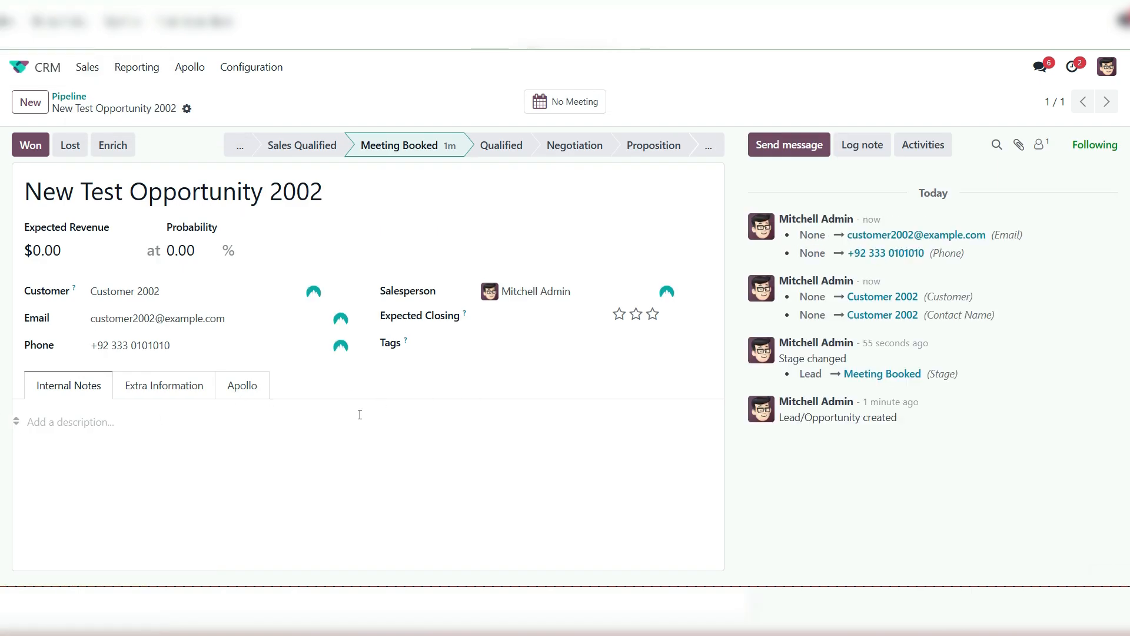
pyautogui.click(68, 249)
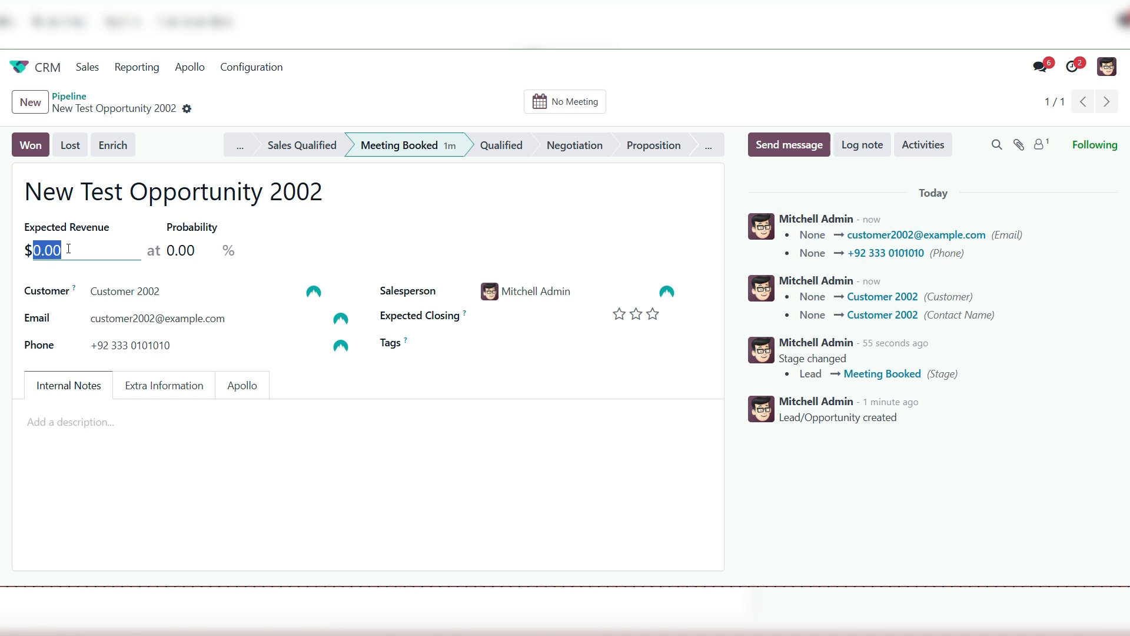
pyautogui.write('500')
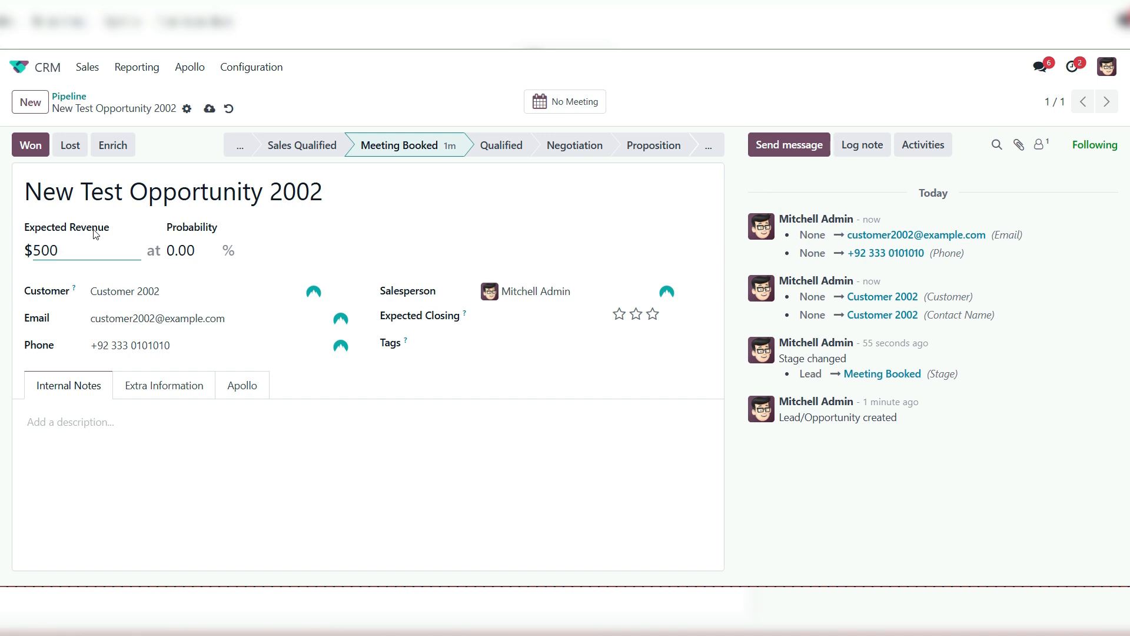
# Add the internal note "this is the testing internal notes" to the opportunity and save it
pyautogui.click(153, 450)
pyautogui.write('this is the')
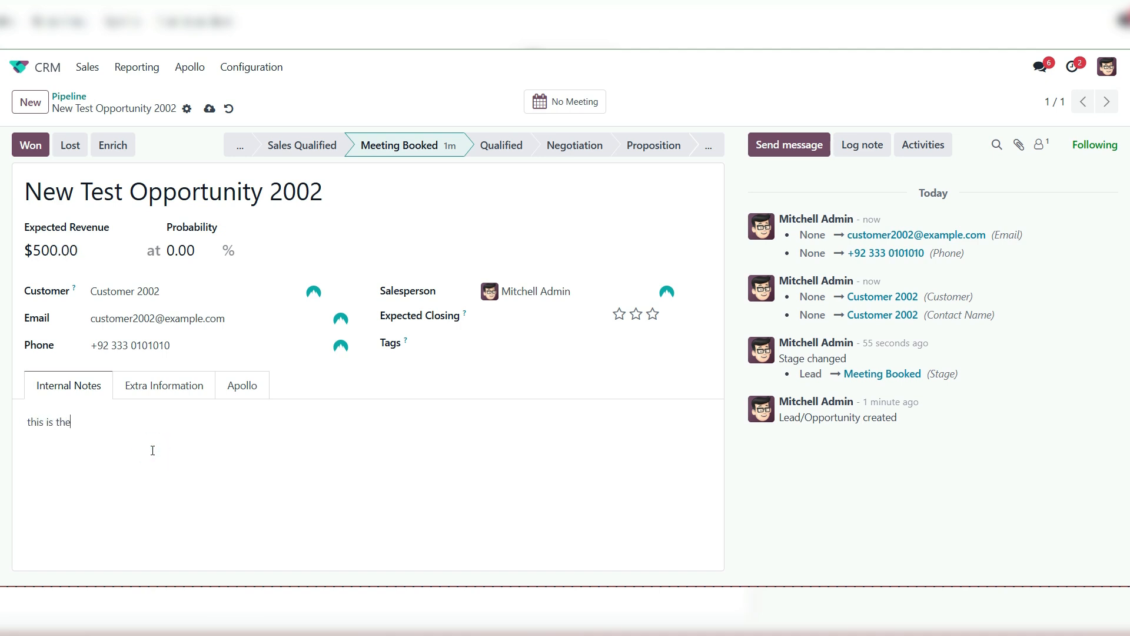
pyautogui.write(' testing internal notes')
pyautogui.click(209, 108)
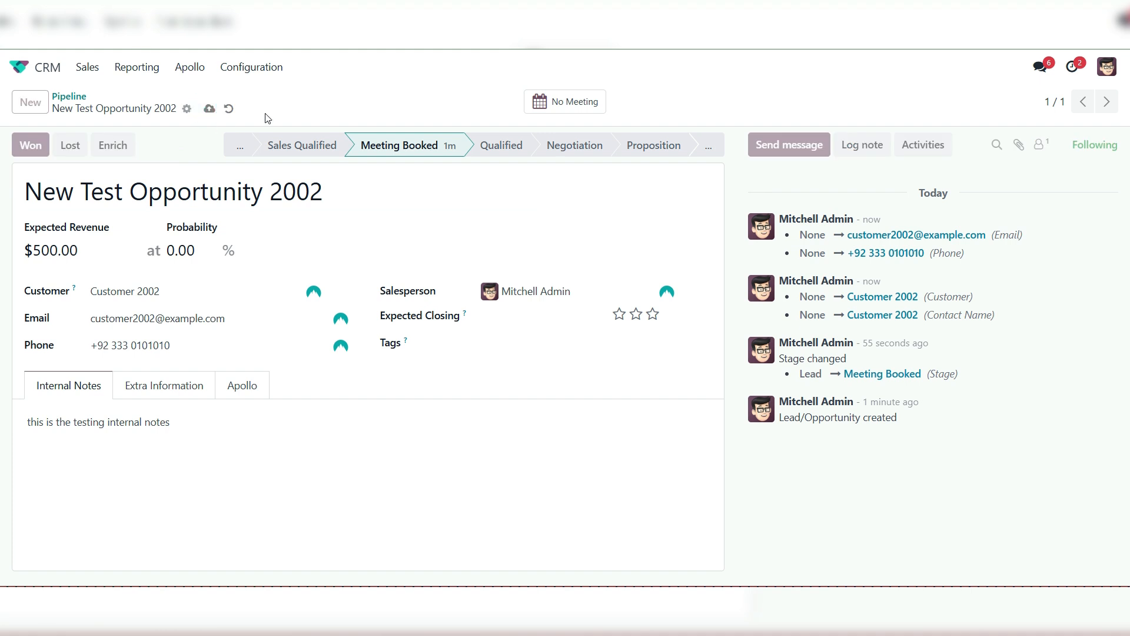
pyautogui.click(187, 109)
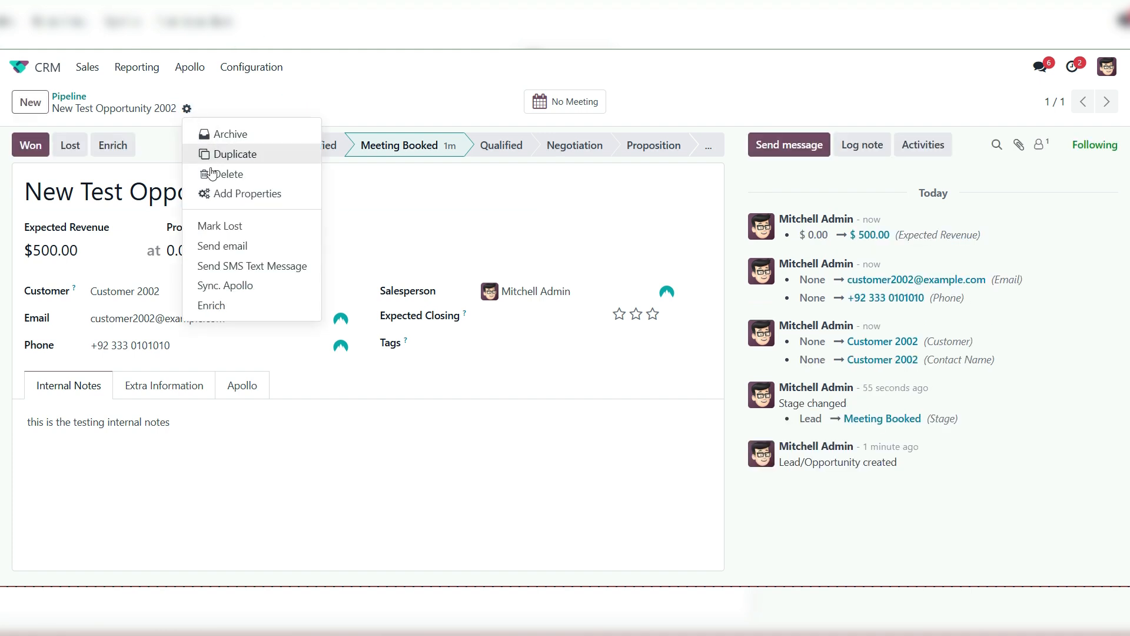
pyautogui.click(262, 286)
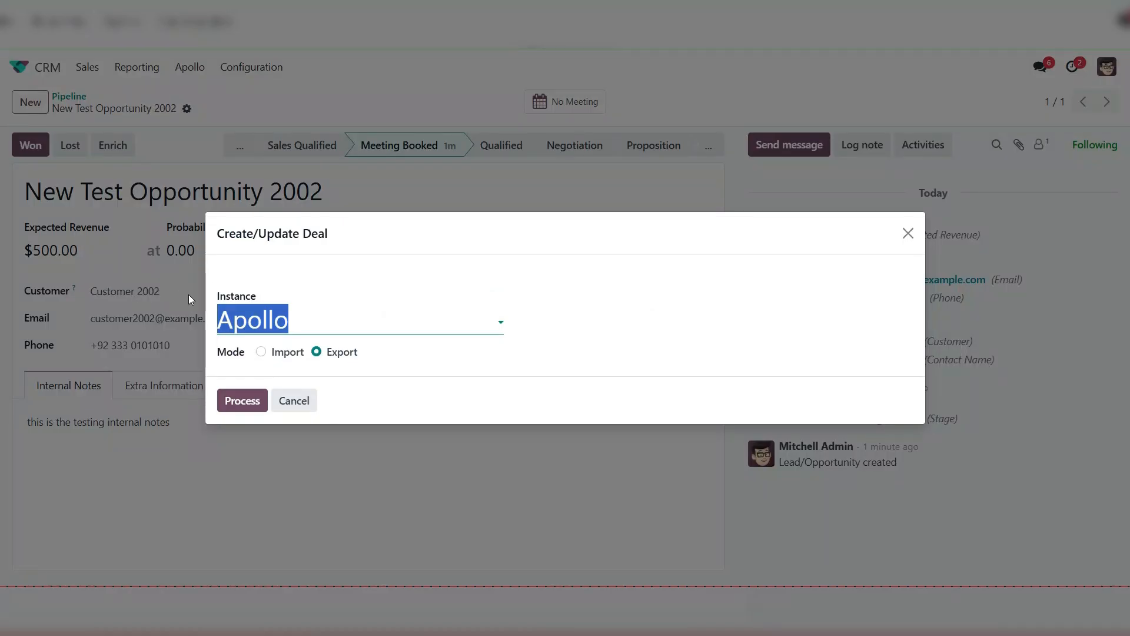
pyautogui.click(304, 405)
# Return from the opportunity to the pipeline list
pyautogui.click(222, 111)
pyautogui.click(72, 100)
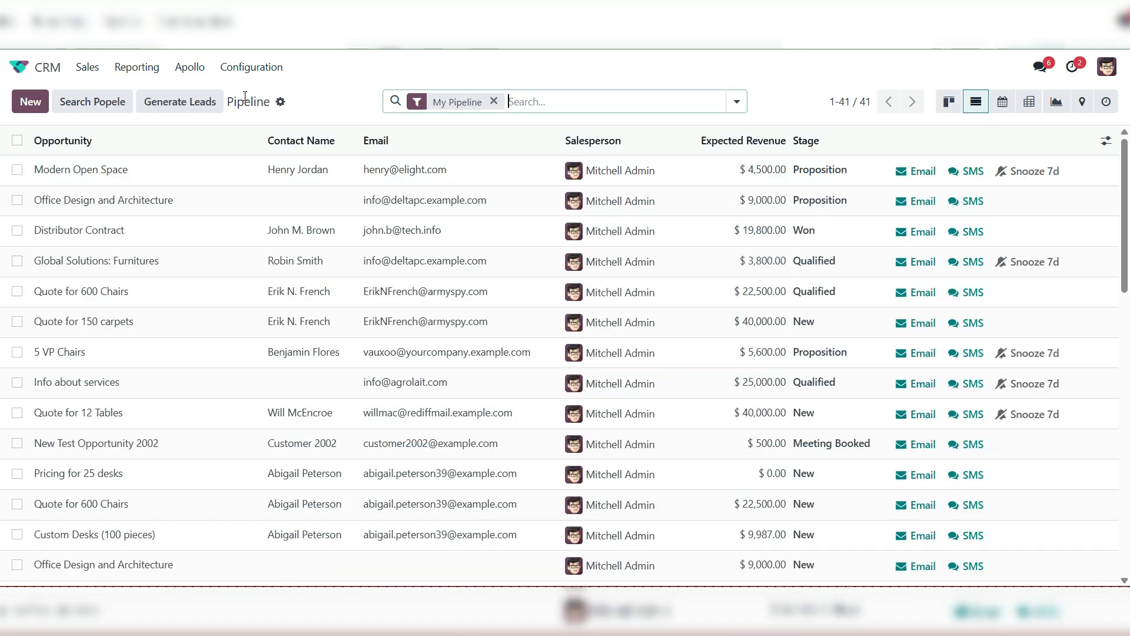
pyautogui.click(15, 169)
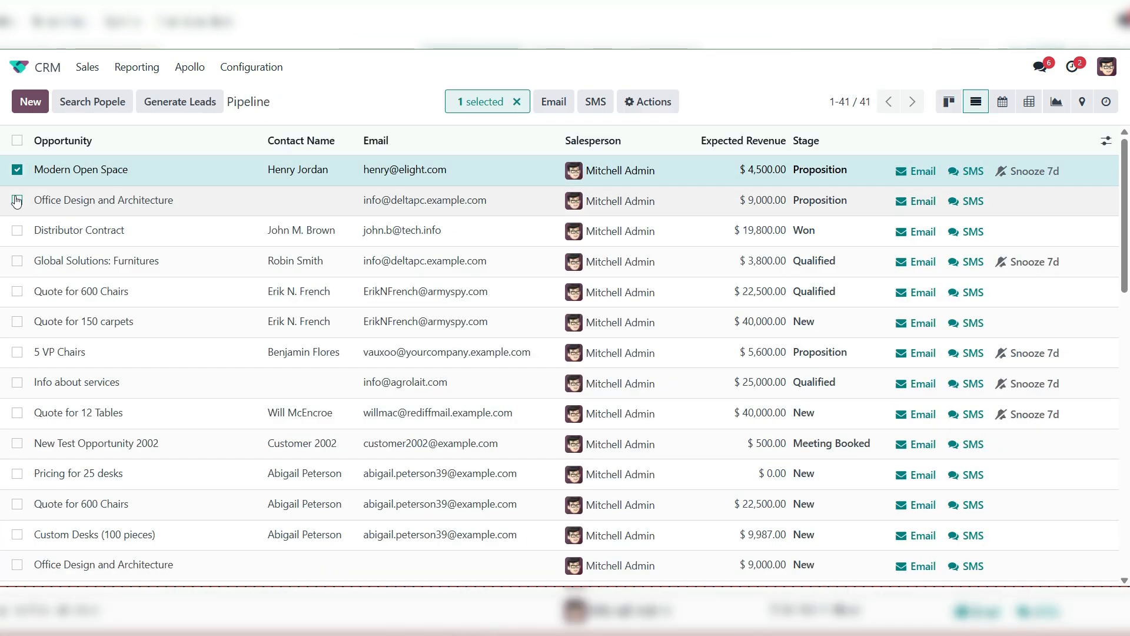
pyautogui.click(17, 200)
pyautogui.click(656, 103)
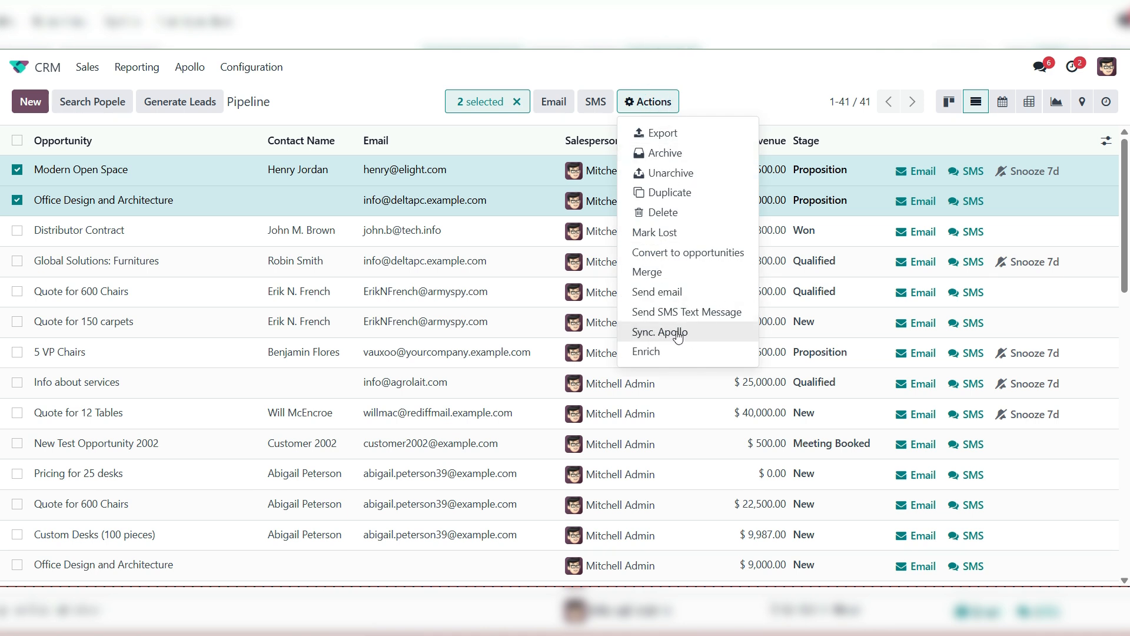
pyautogui.click(698, 340)
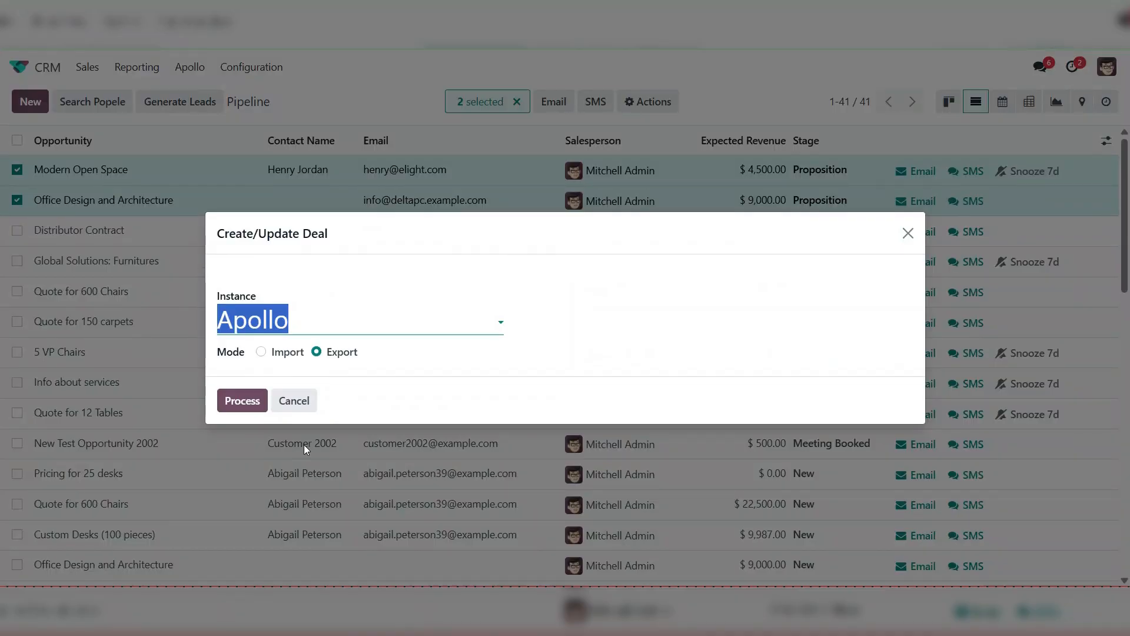
pyautogui.click(294, 401)
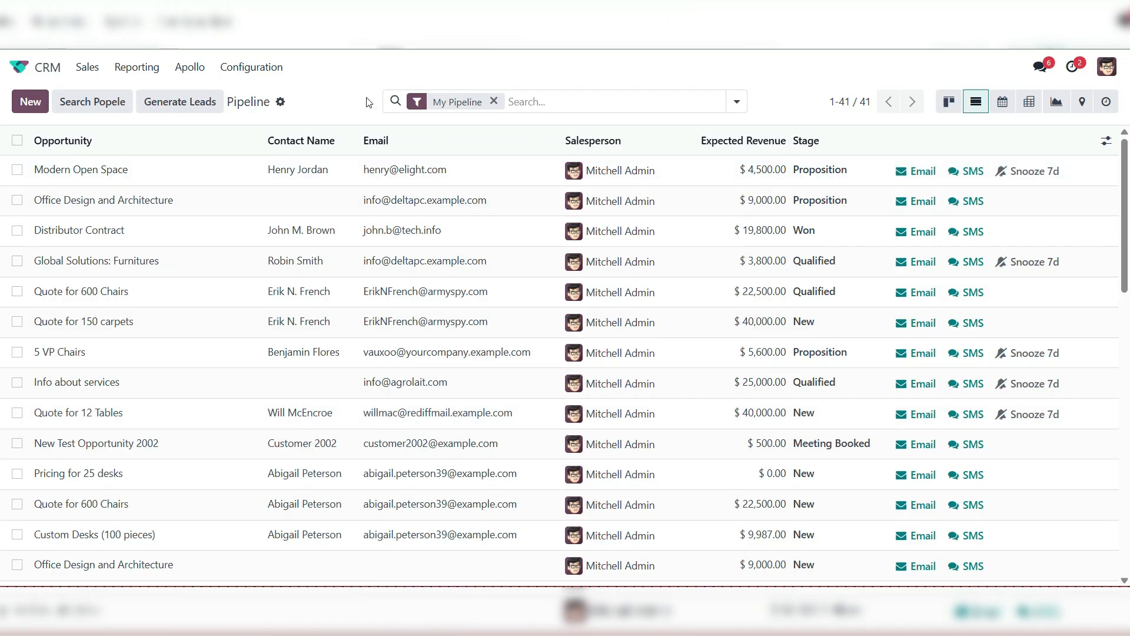
# Remove the My Pipeline filter and search the opportunities for 2002
pyautogui.click(494, 101)
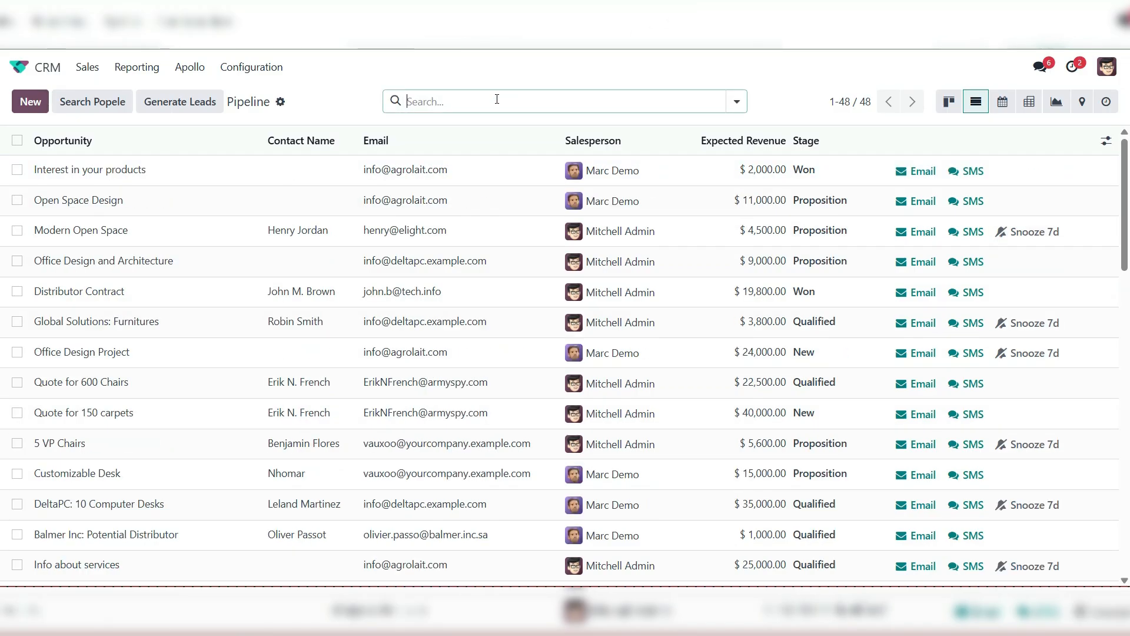
pyautogui.write('2002')
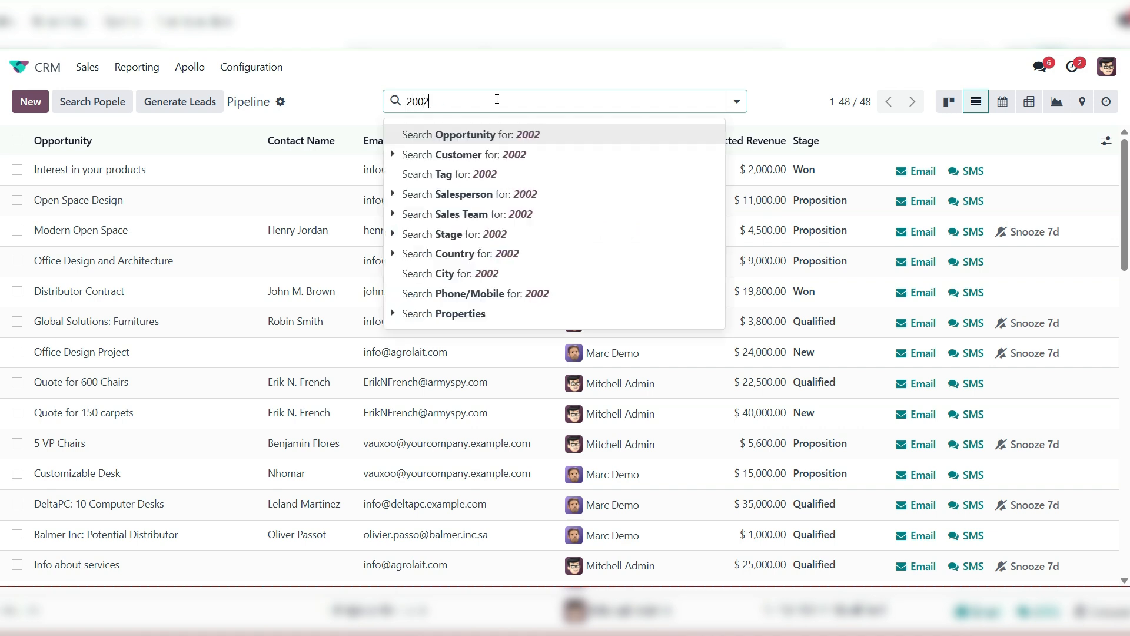
pyautogui.press('Return')
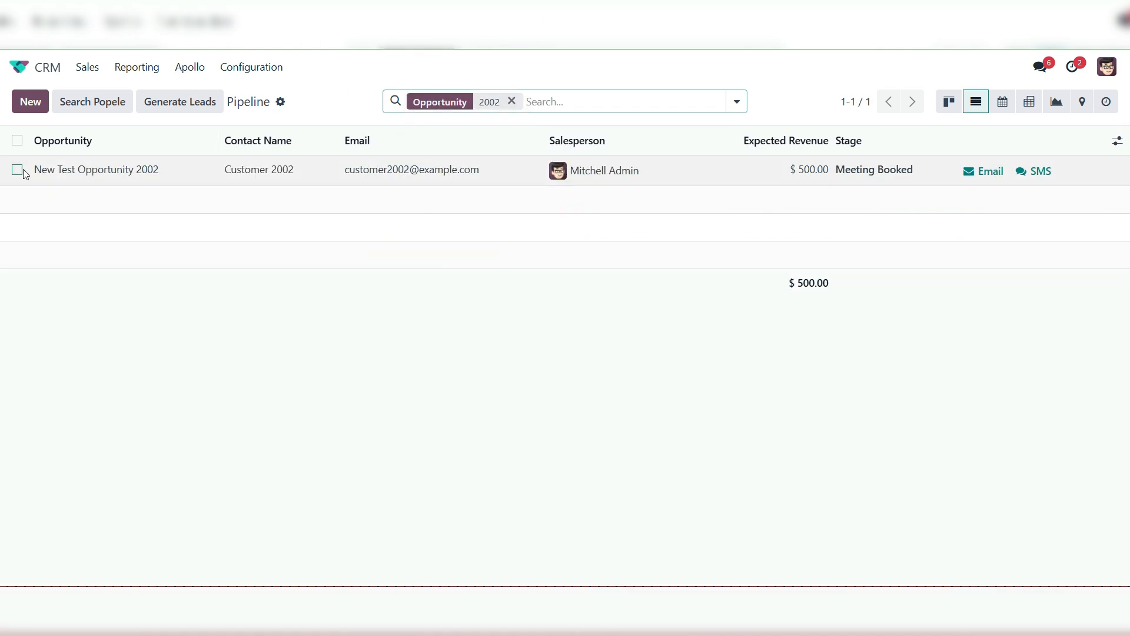
# Run Sync. Apollo on New Test Opportunity 2002 in Export mode with the Apollo instance
pyautogui.click(17, 169)
pyautogui.click(648, 103)
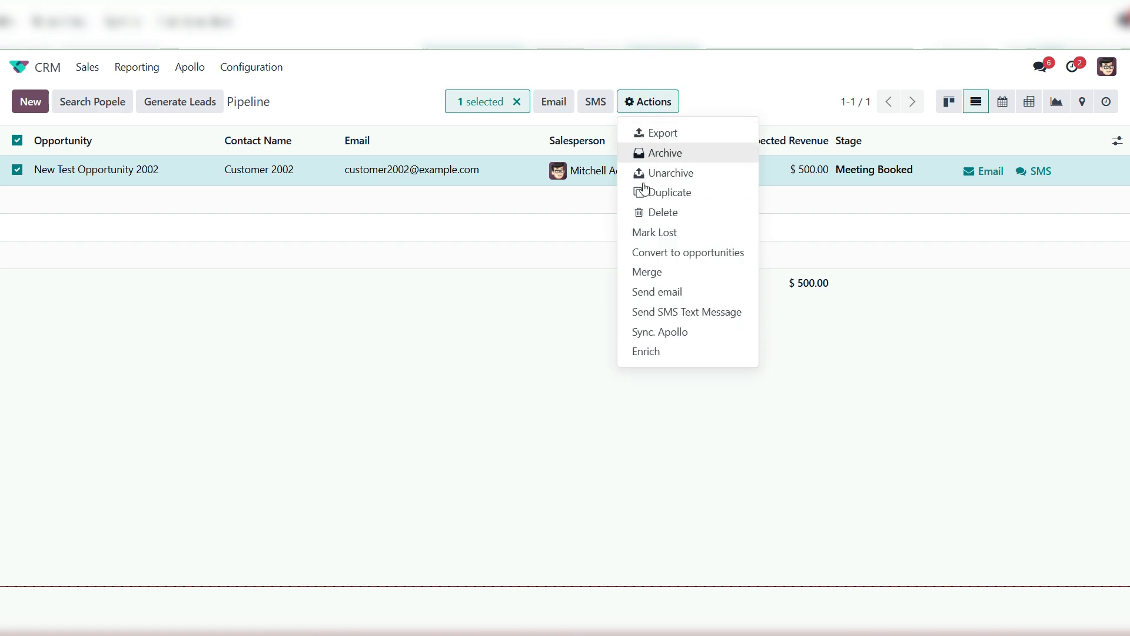
pyautogui.click(690, 334)
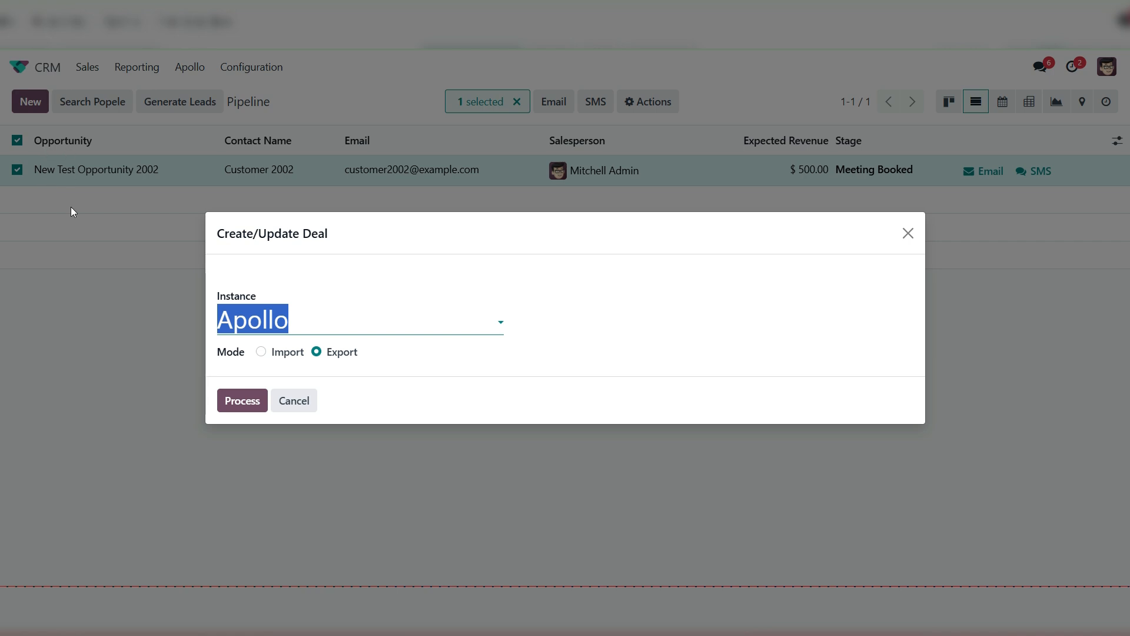
pyautogui.click(240, 401)
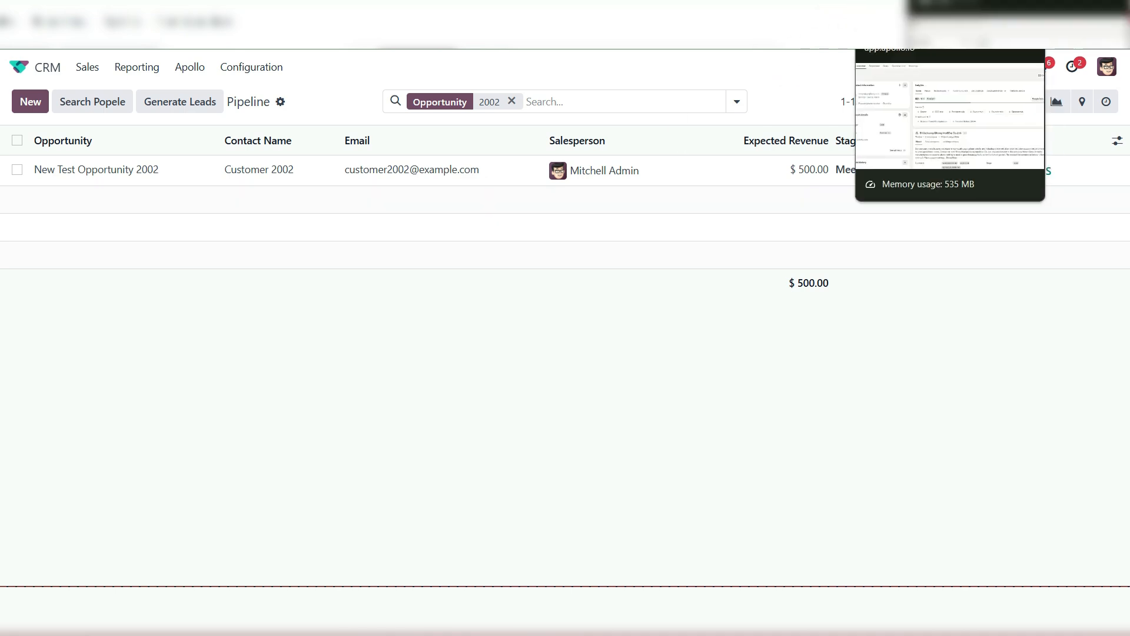
# Switch to Apollo, check the exported New Test Opportunity 2002 in the deals list and open its company, Customer 2002
pyautogui.click(918, 7)
pyautogui.moveTo(11, 284)
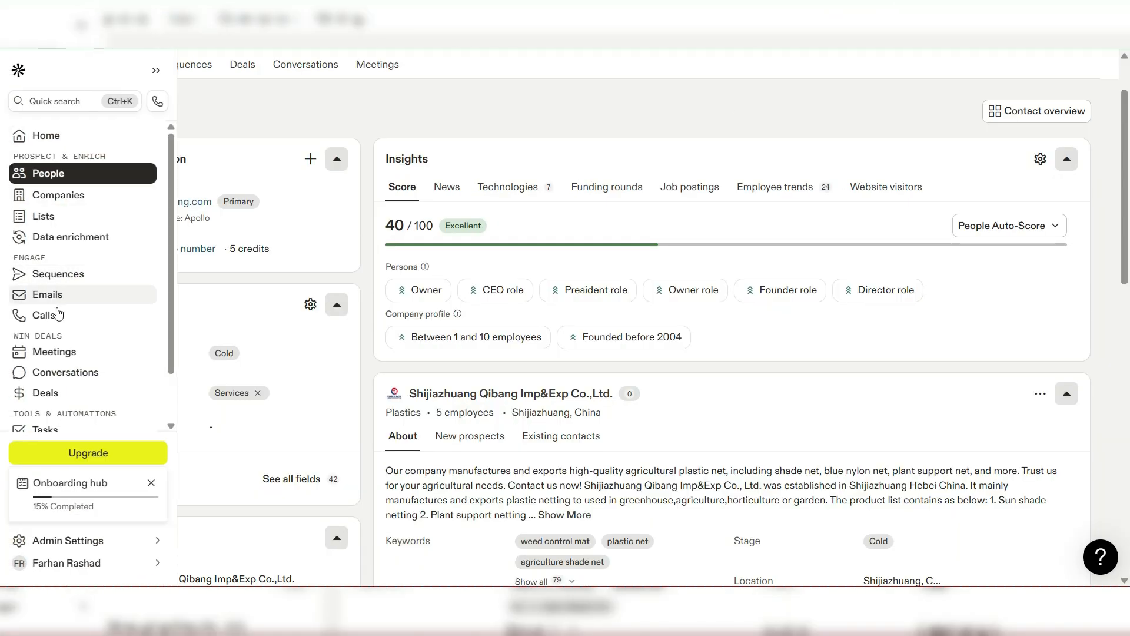
pyautogui.click(46, 393)
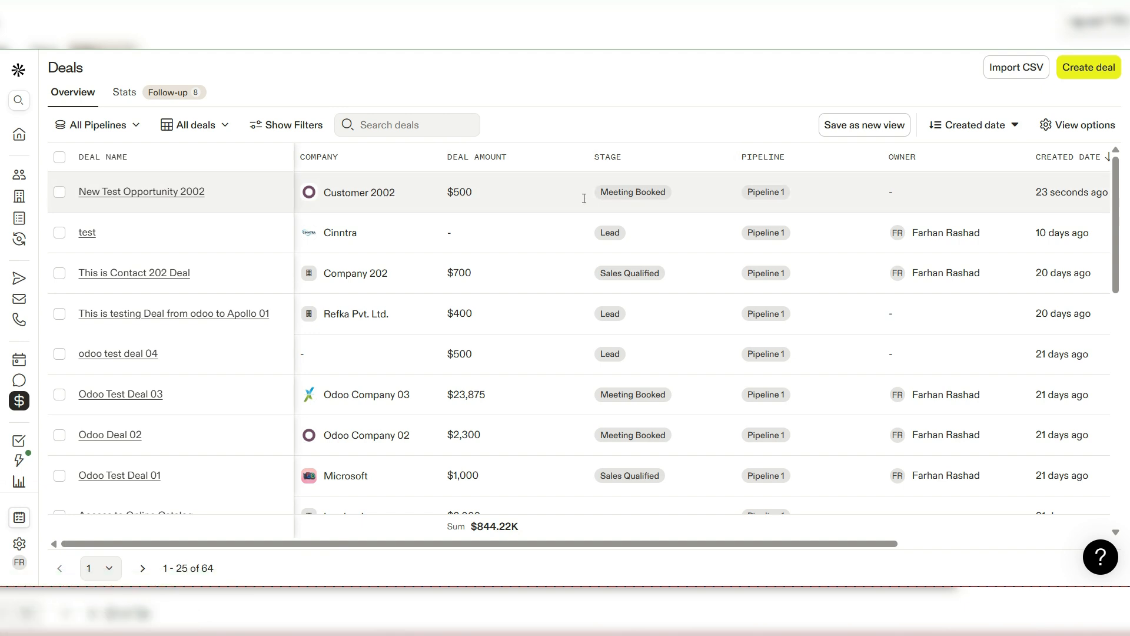
pyautogui.click(348, 195)
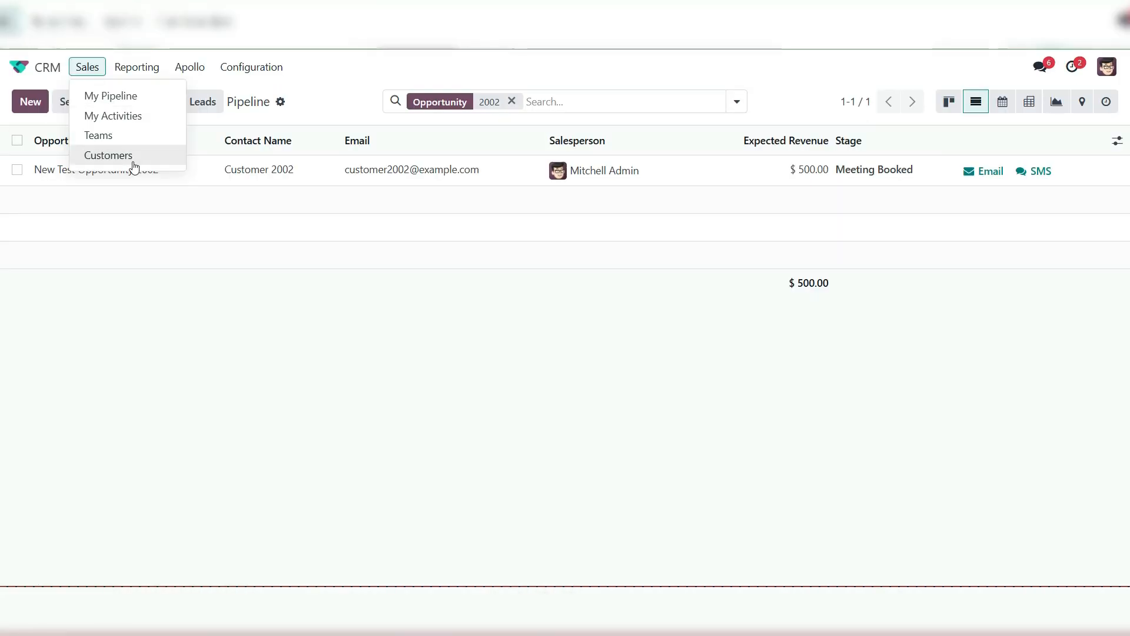
# In Odoo CRM, start a new customer record of type Company and name it Test Company 2003
pyautogui.click(108, 156)
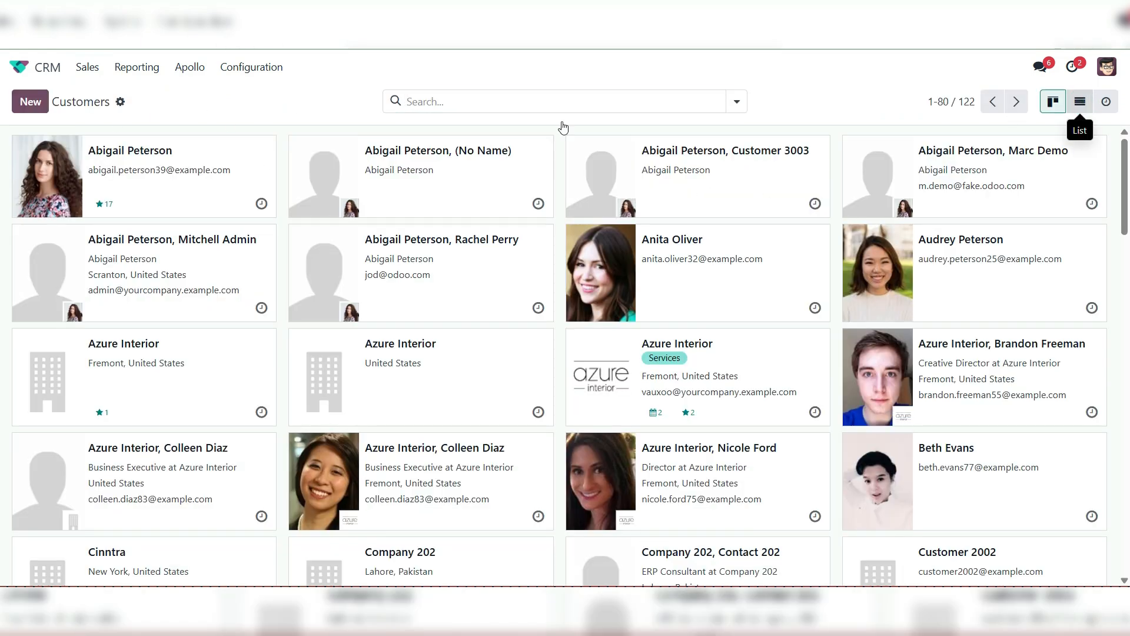
pyautogui.click(30, 102)
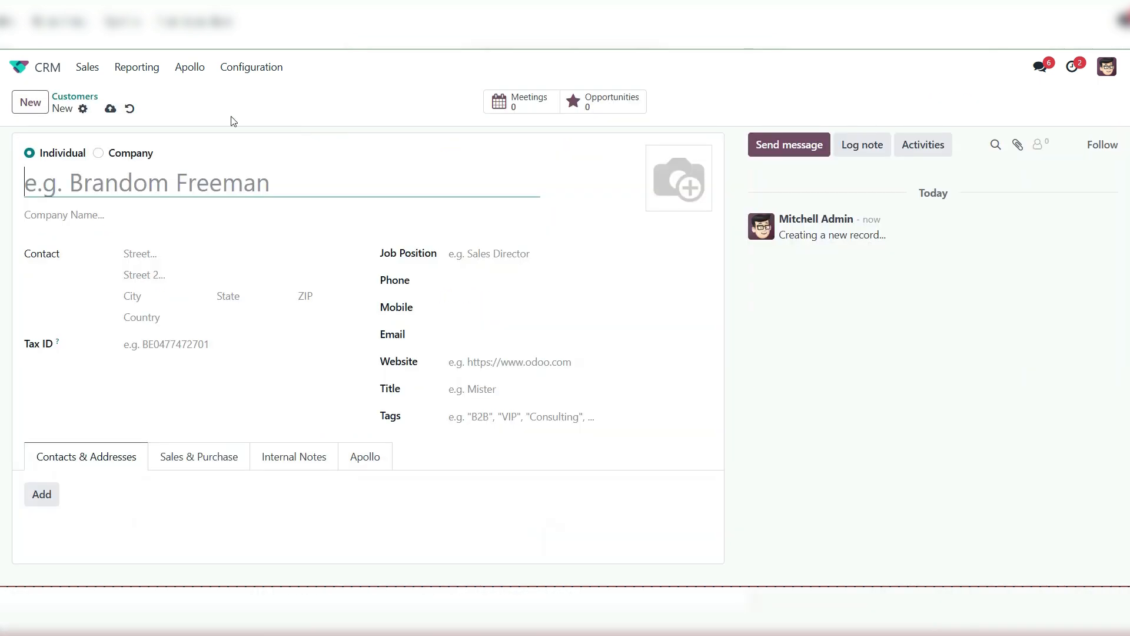
pyautogui.click(98, 153)
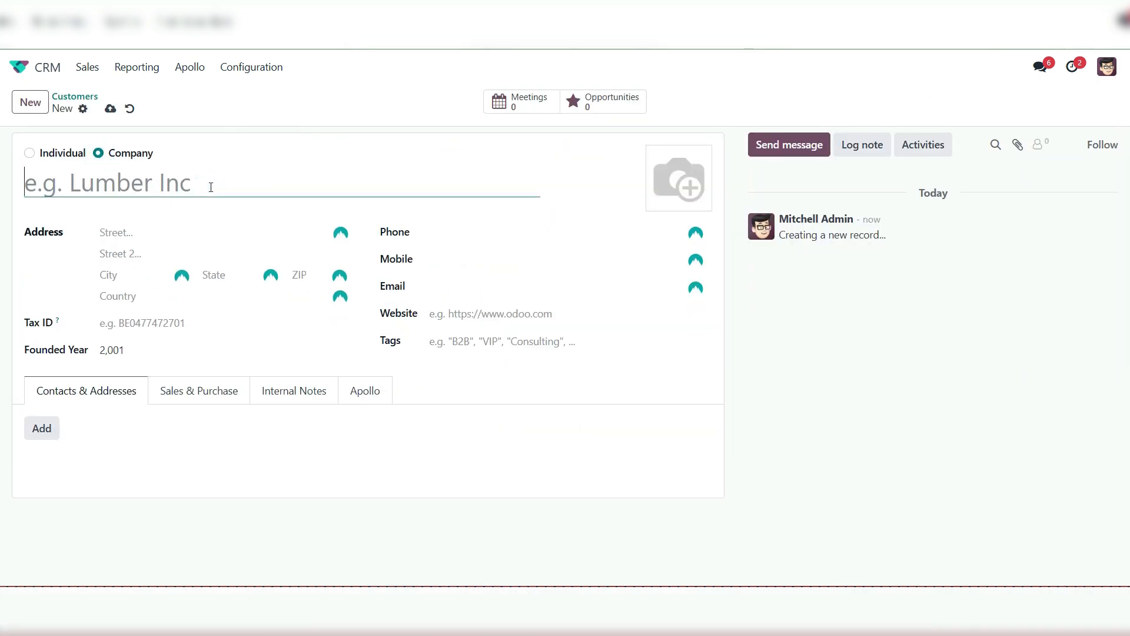
pyautogui.write('Co')
pyautogui.press('BackSpace')
pyautogui.press('BackSpace')
pyautogui.write('Test Company 2003')
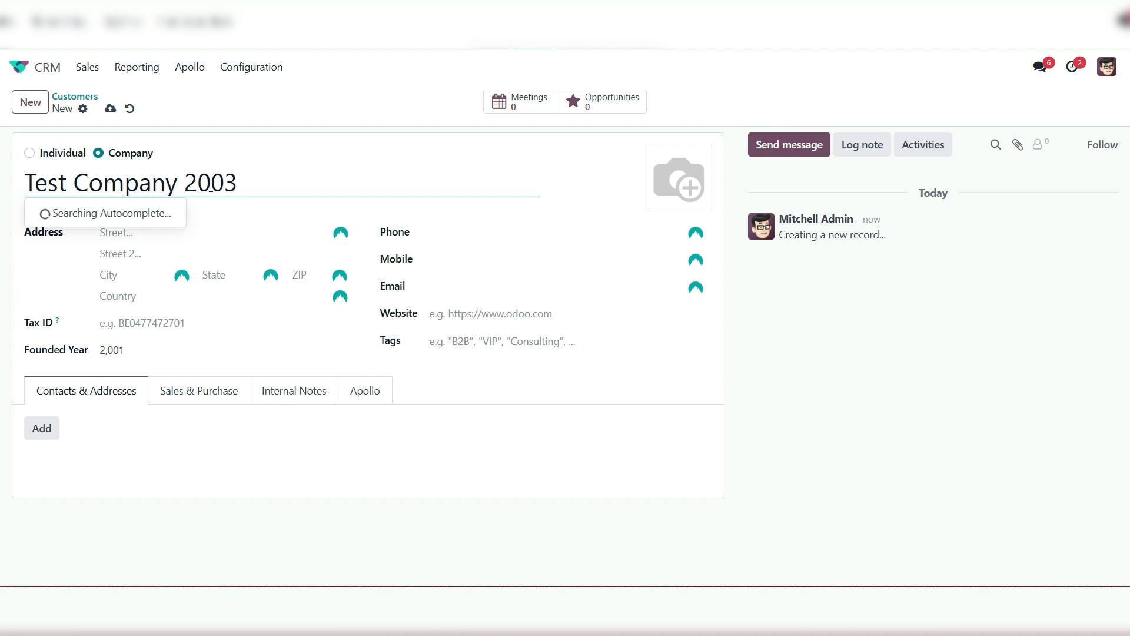
pyautogui.click(245, 109)
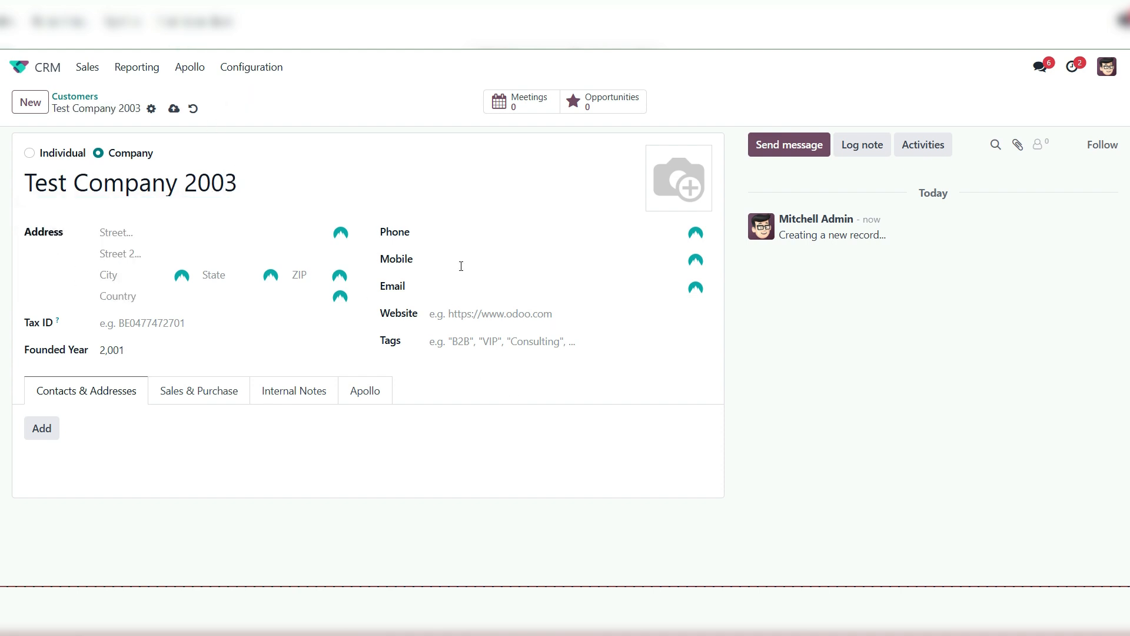
# Fill in the mobile and phone numbers of Test Company 2003
pyautogui.click(457, 236)
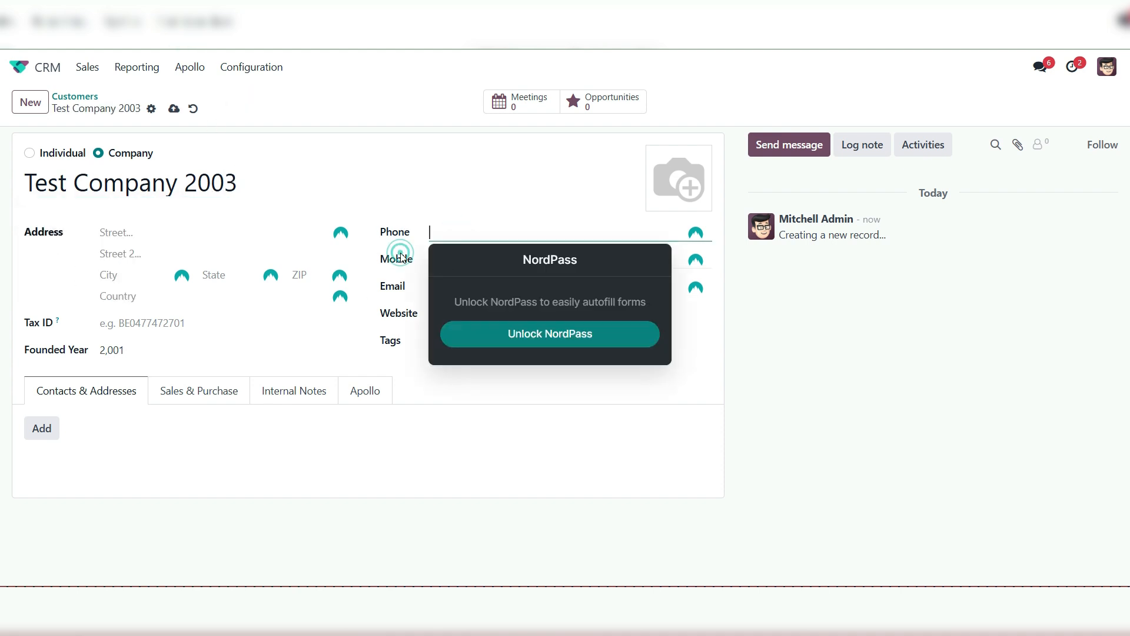
pyautogui.click(450, 254)
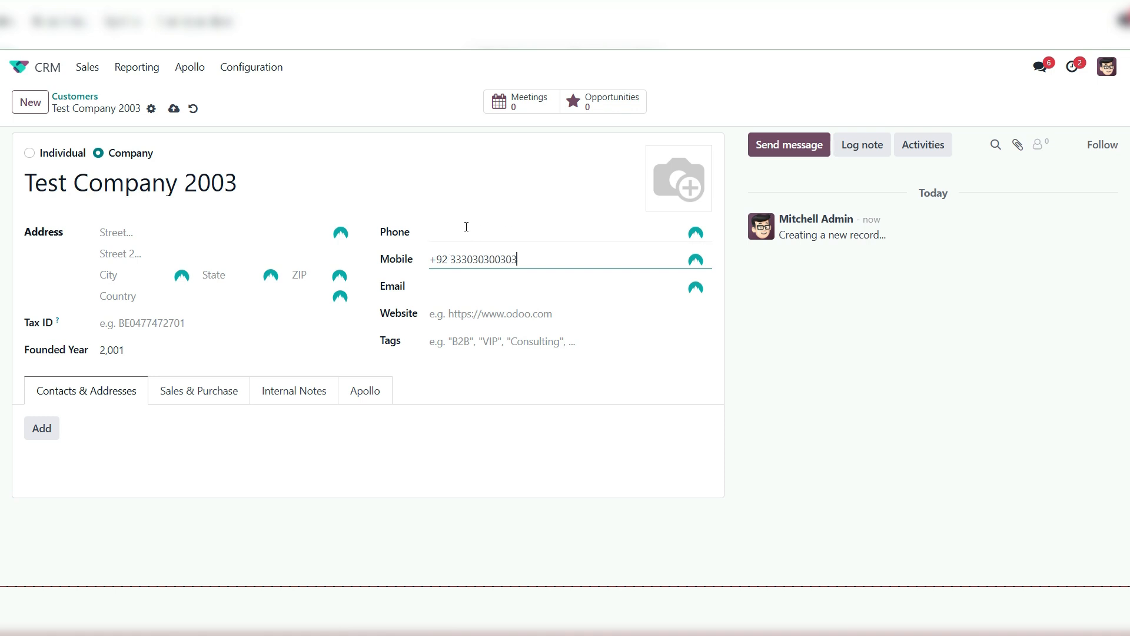
pyautogui.click(466, 227)
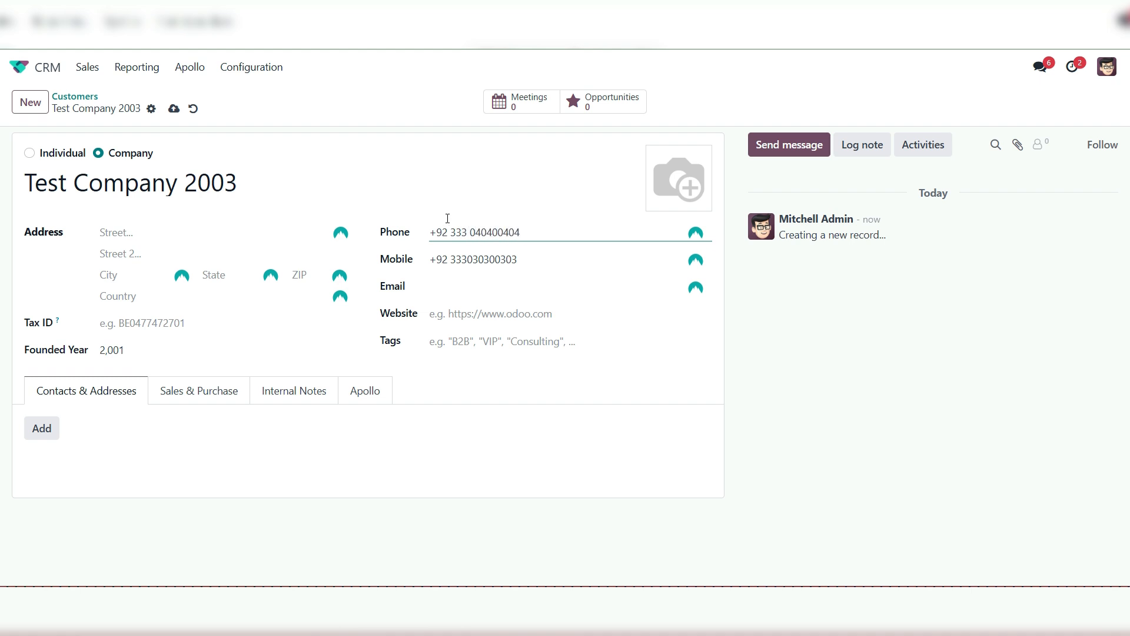
# Enter the company's e-mail address and set its website to testcompany2003.com
pyautogui.click(479, 293)
pyautogui.write('testcomapny2003')
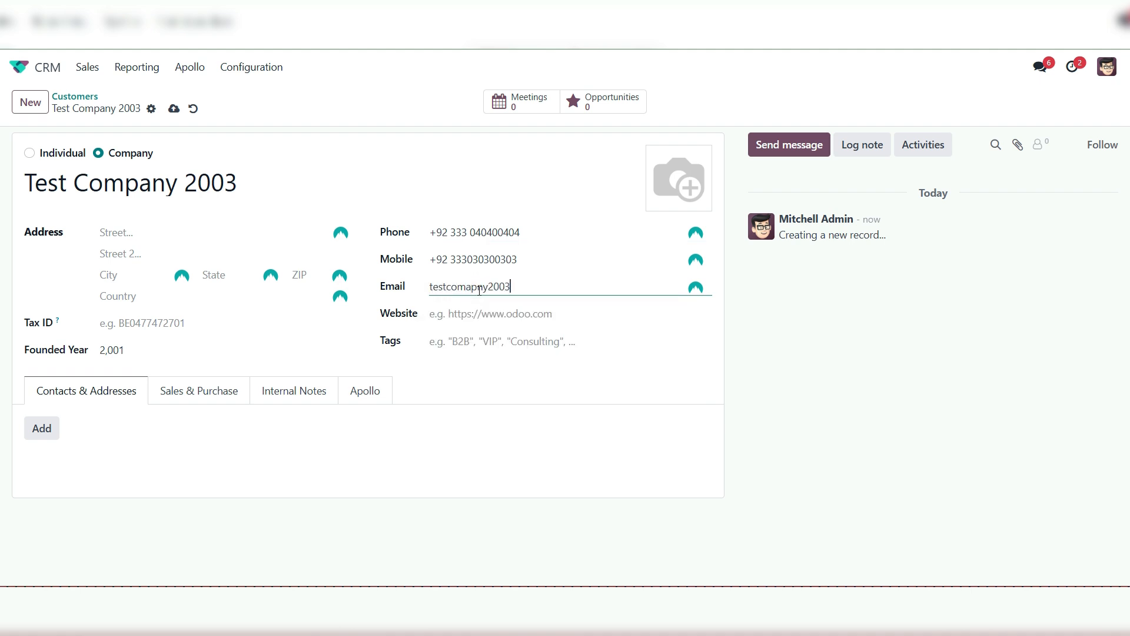
pyautogui.write('mple.co')
pyautogui.press('Tab')
pyautogui.write('tes')
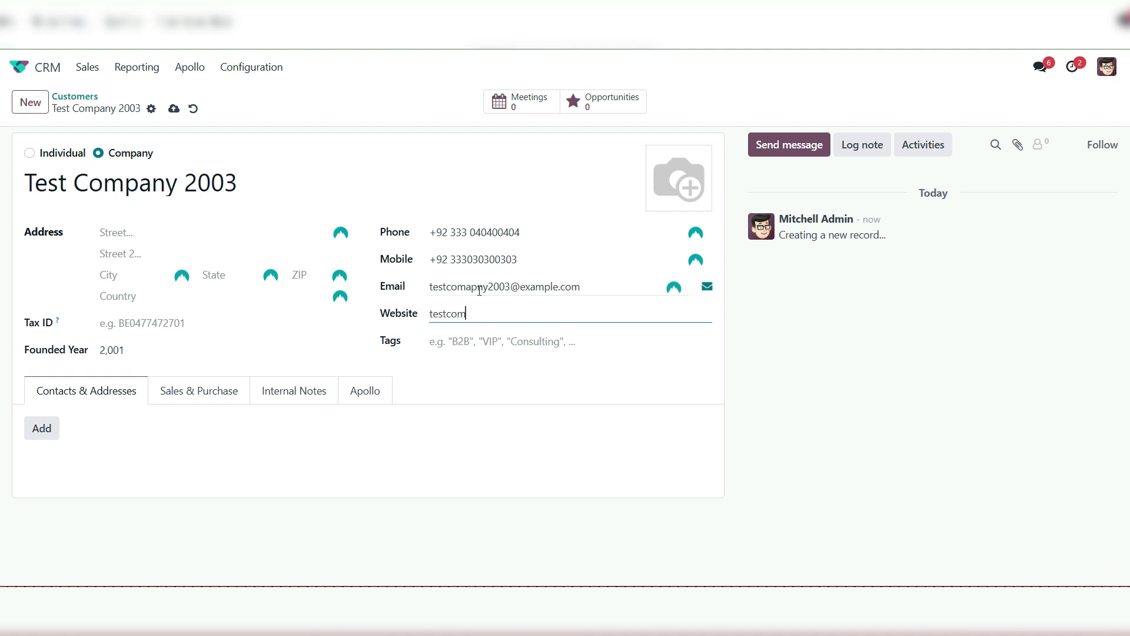
pyautogui.write('tcompany2003.com')
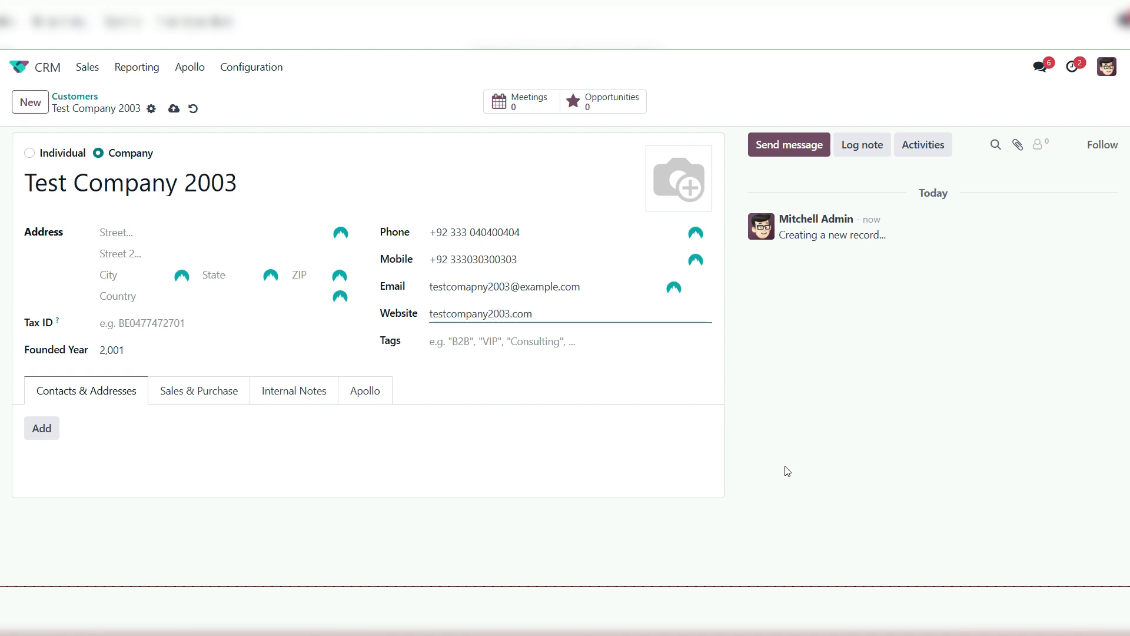
pyautogui.click(908, 434)
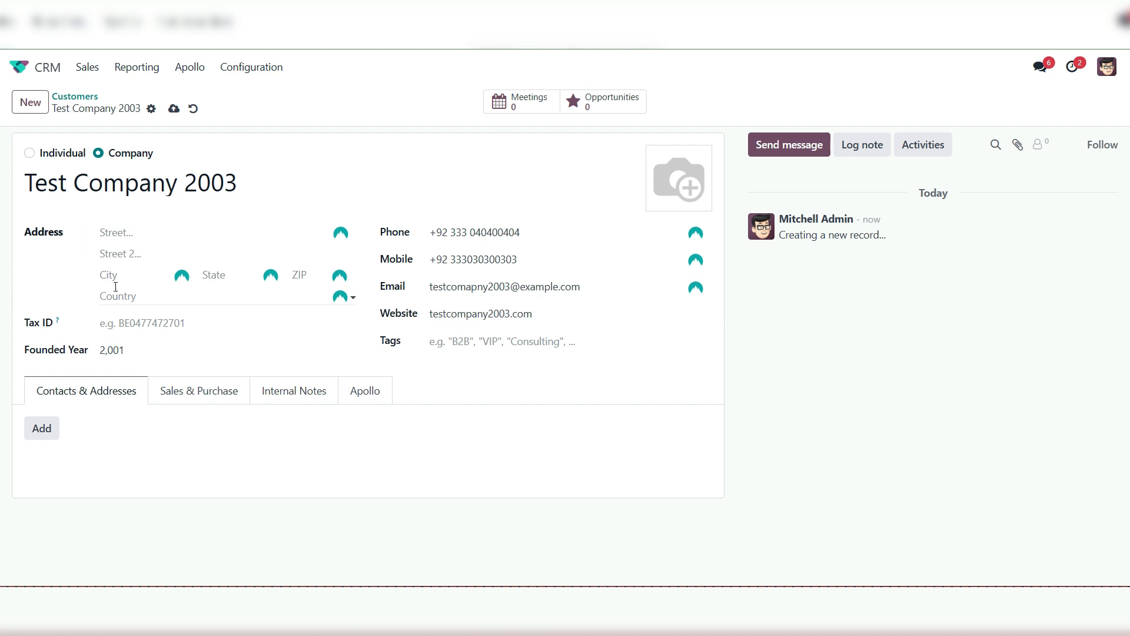
# Enter the street address of Test Company 2003 and set its city to Lahore
pyautogui.click(117, 232)
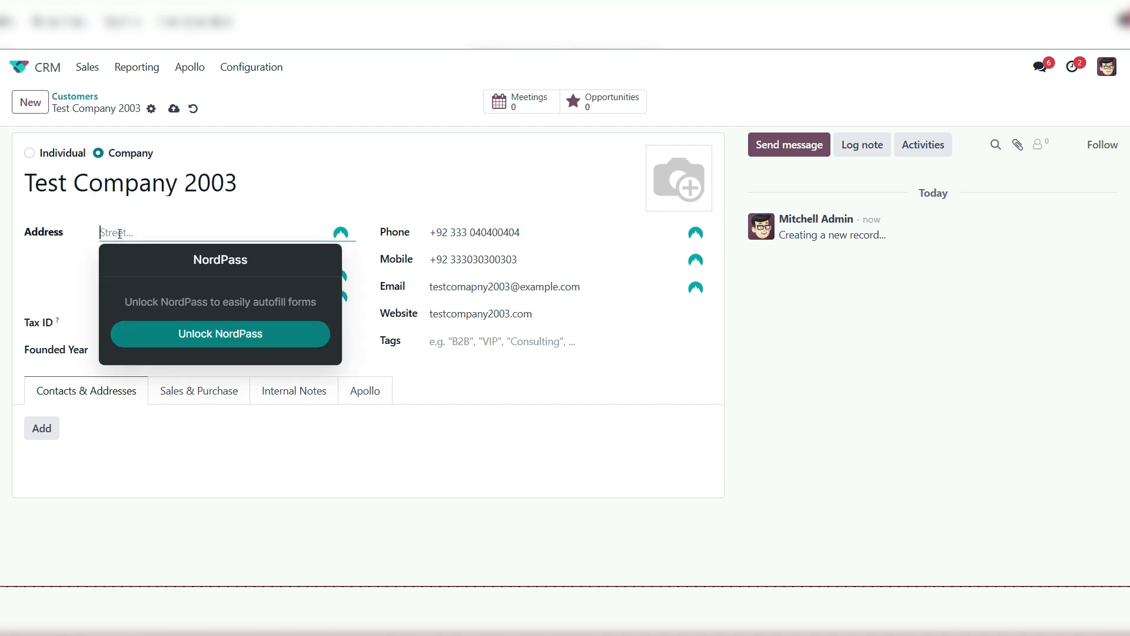
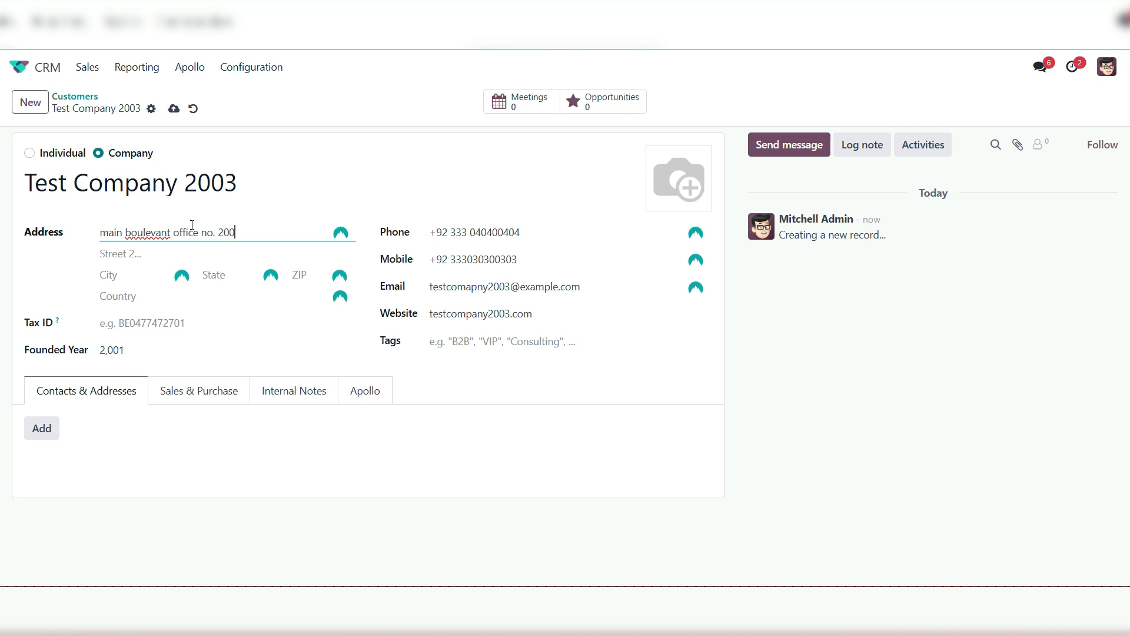
pyautogui.click(134, 274)
pyautogui.write('Lahore')
# Set the company's country to Pakistan and save the customer record
pyautogui.press('Tab')
pyautogui.press('Tab')
pyautogui.press('Tab')
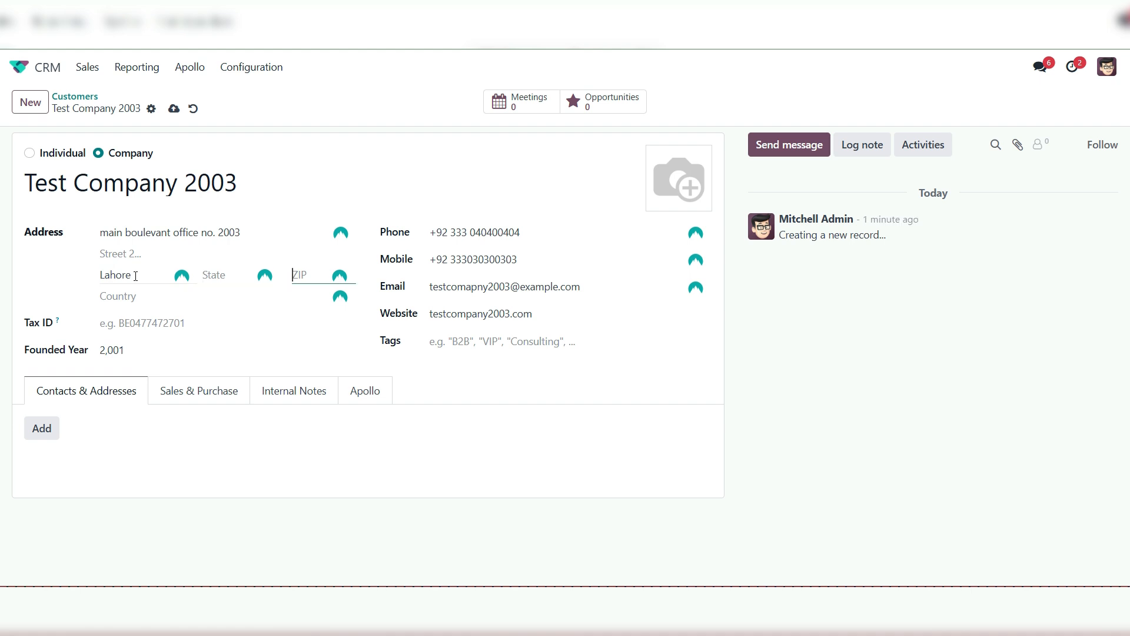
pyautogui.write('Paki')
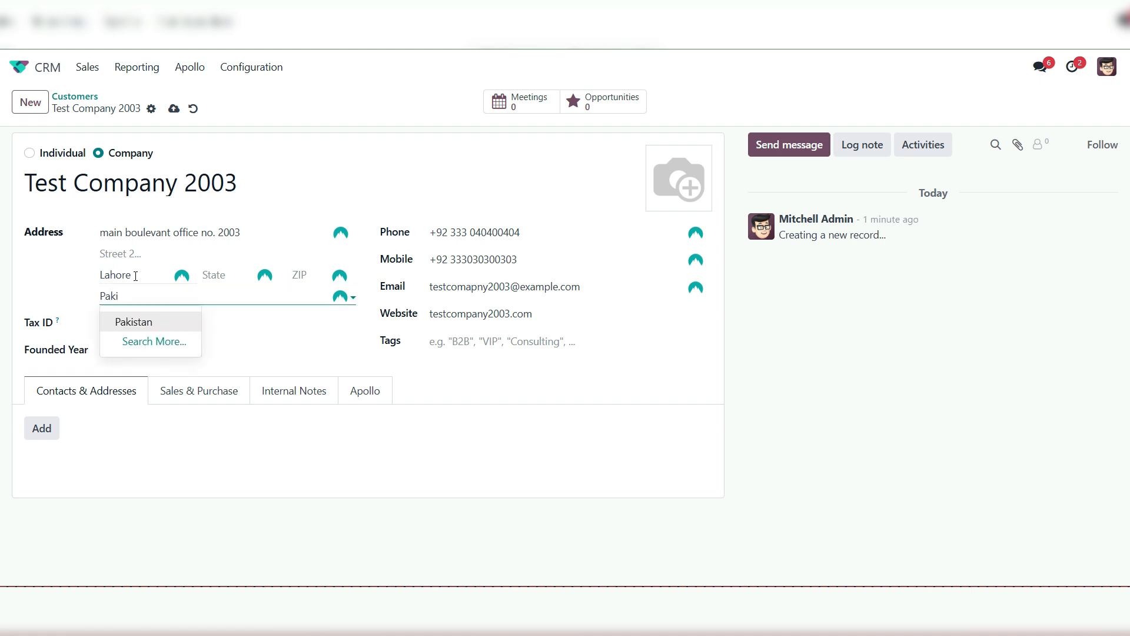
pyautogui.click(144, 321)
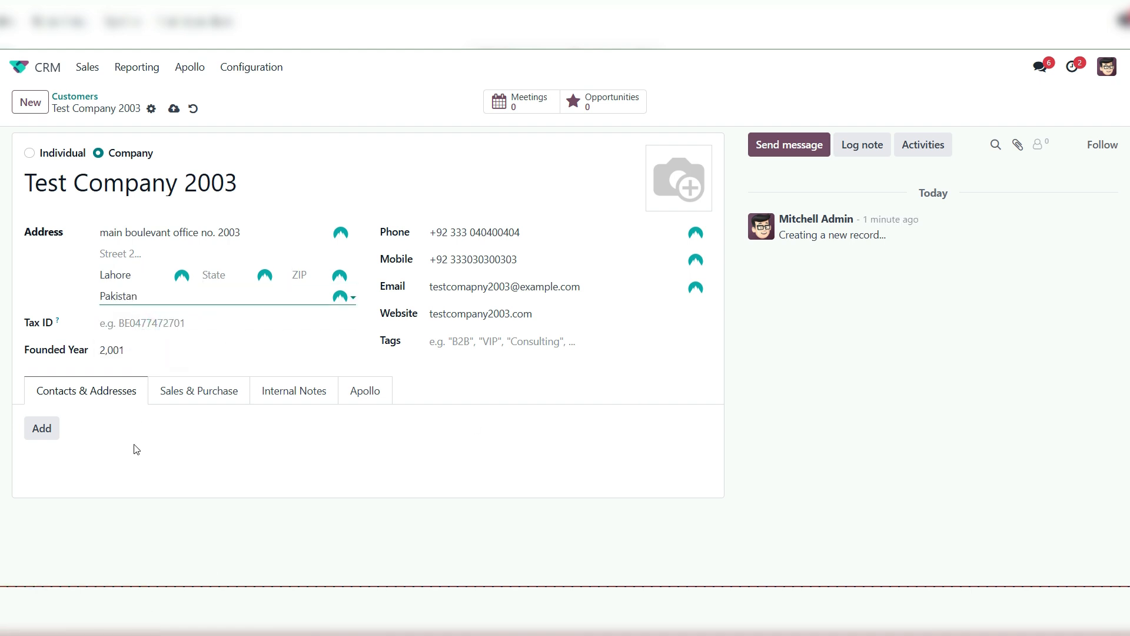
pyautogui.click(174, 108)
# Start a new contact of type Other Address under Test Company 2003 and enter the contact's full name
pyautogui.click(41, 428)
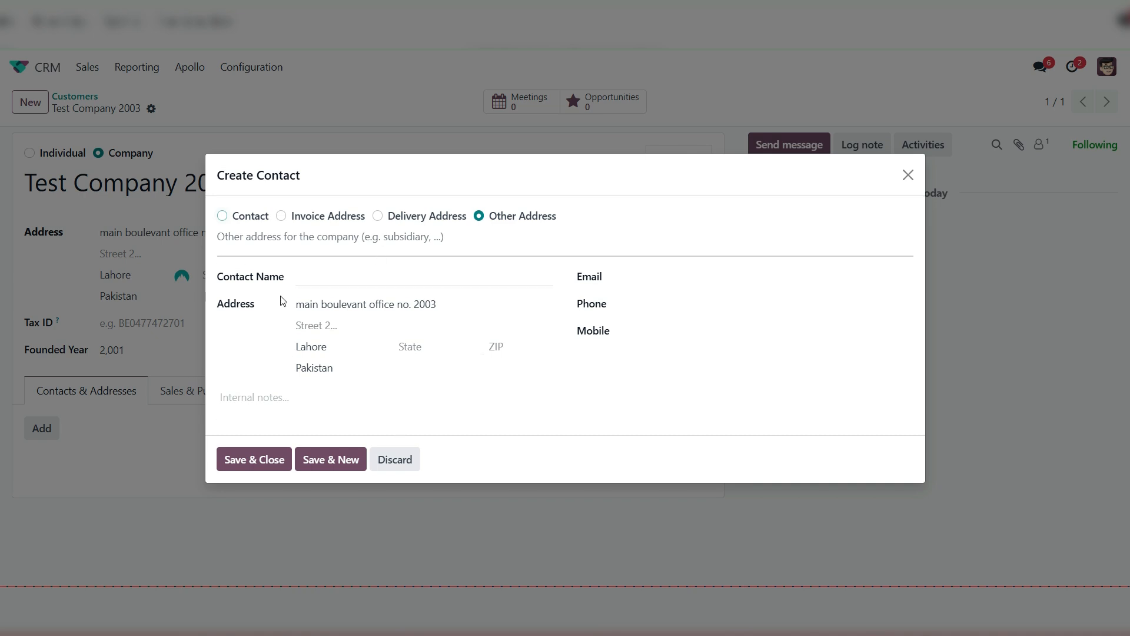
pyautogui.click(329, 275)
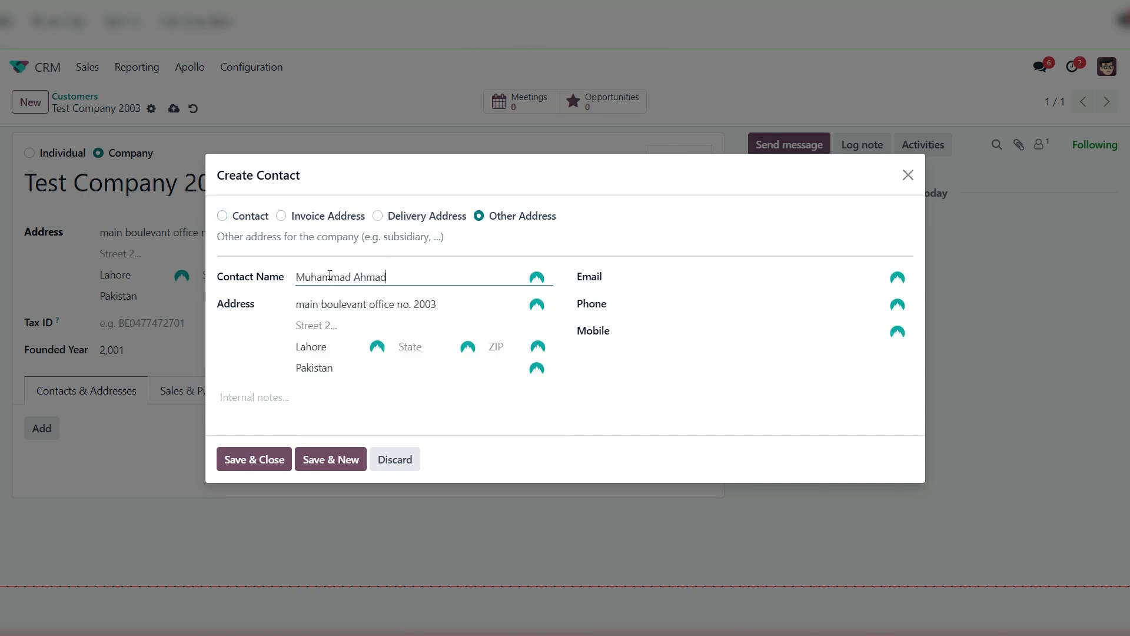
# Fill in the contact's e-mail, phone and mobile numbers, and save both the contact and the company record
pyautogui.click(652, 275)
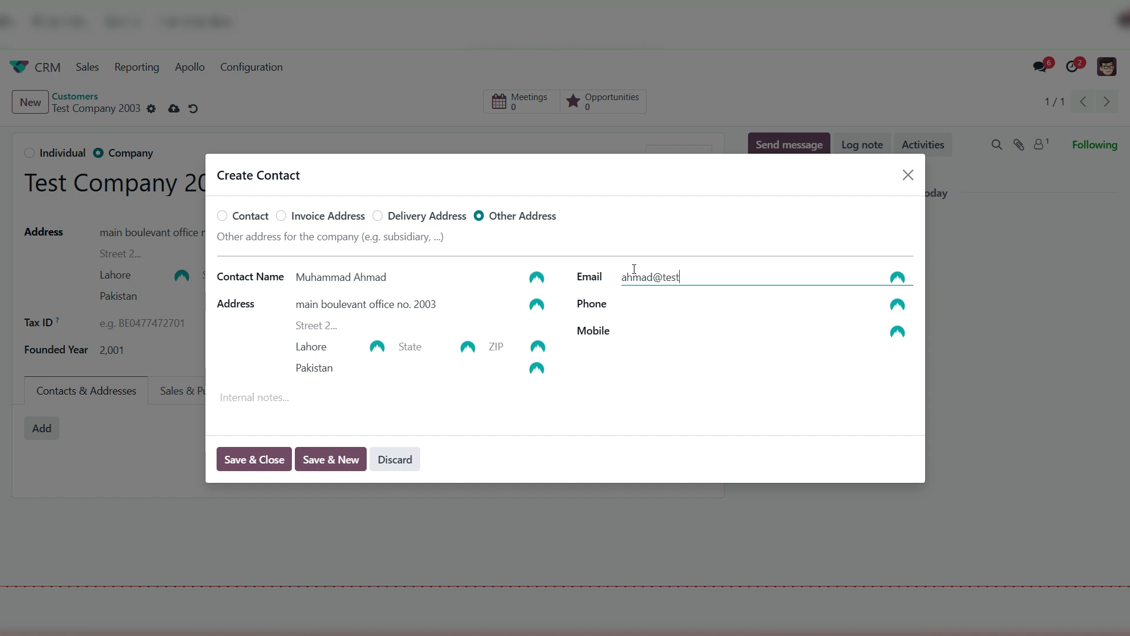
pyautogui.press('Tab')
pyautogui.write('+')
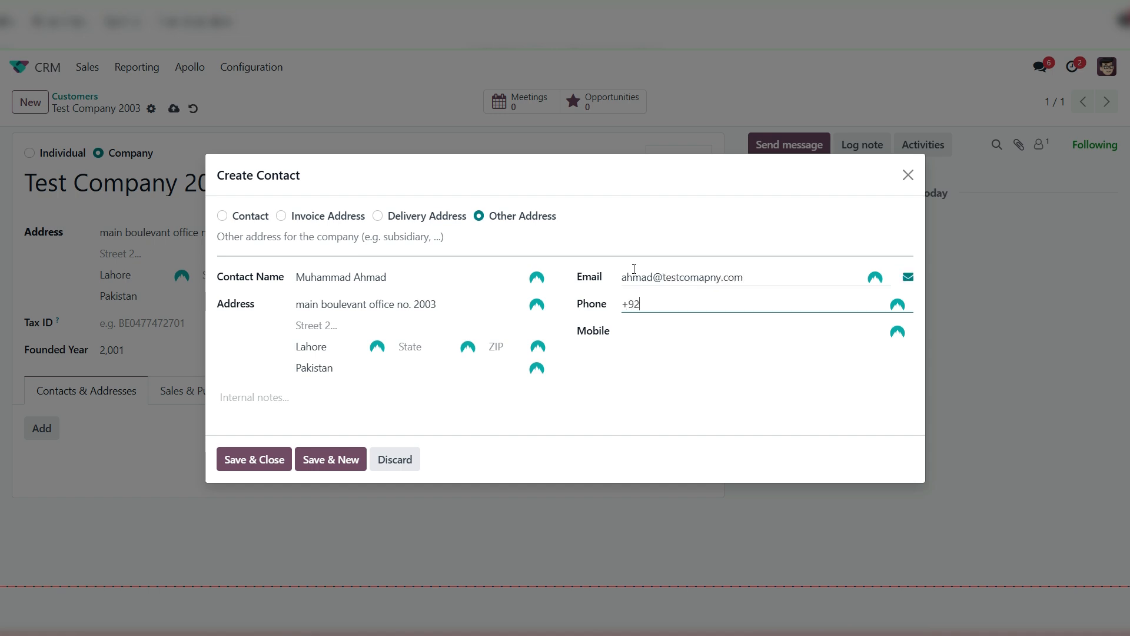
pyautogui.press('Tab')
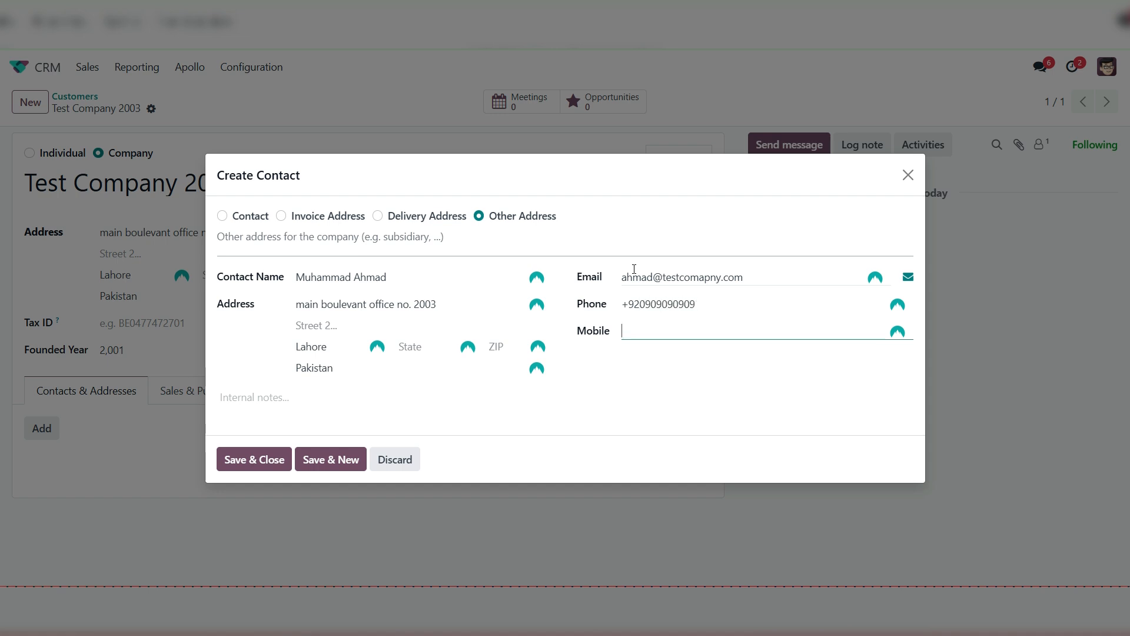
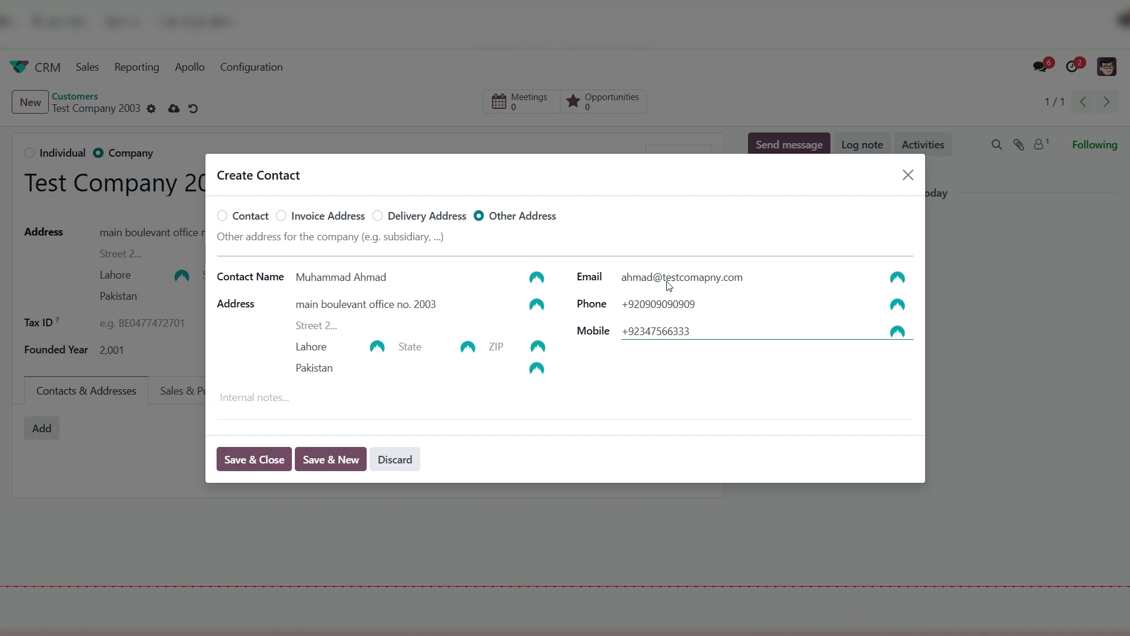
pyautogui.click(235, 460)
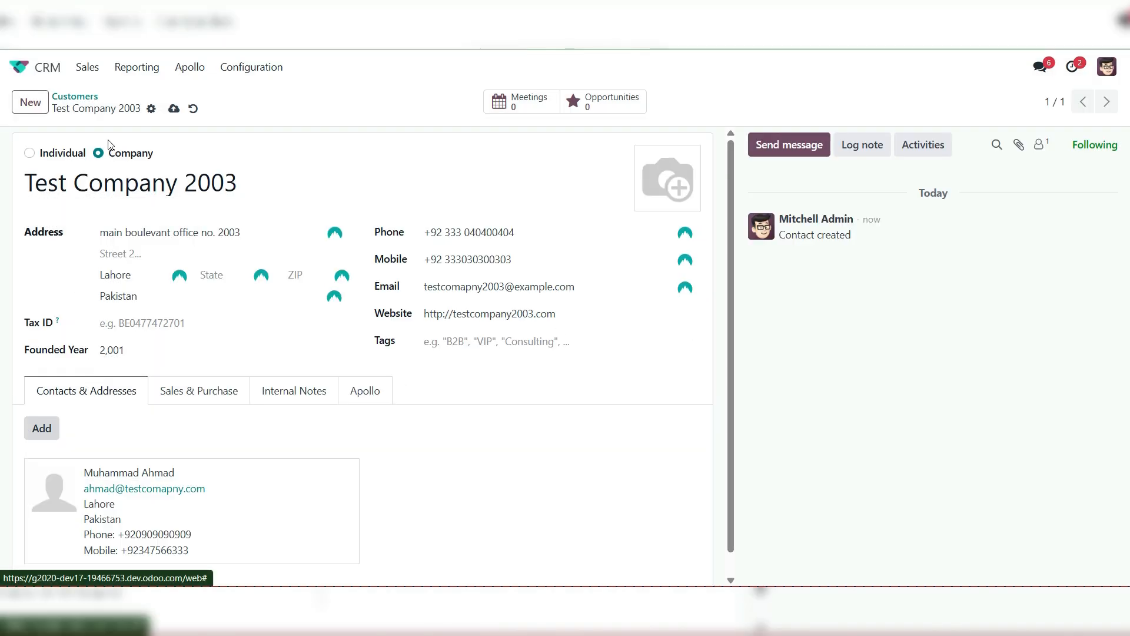
pyautogui.click(174, 108)
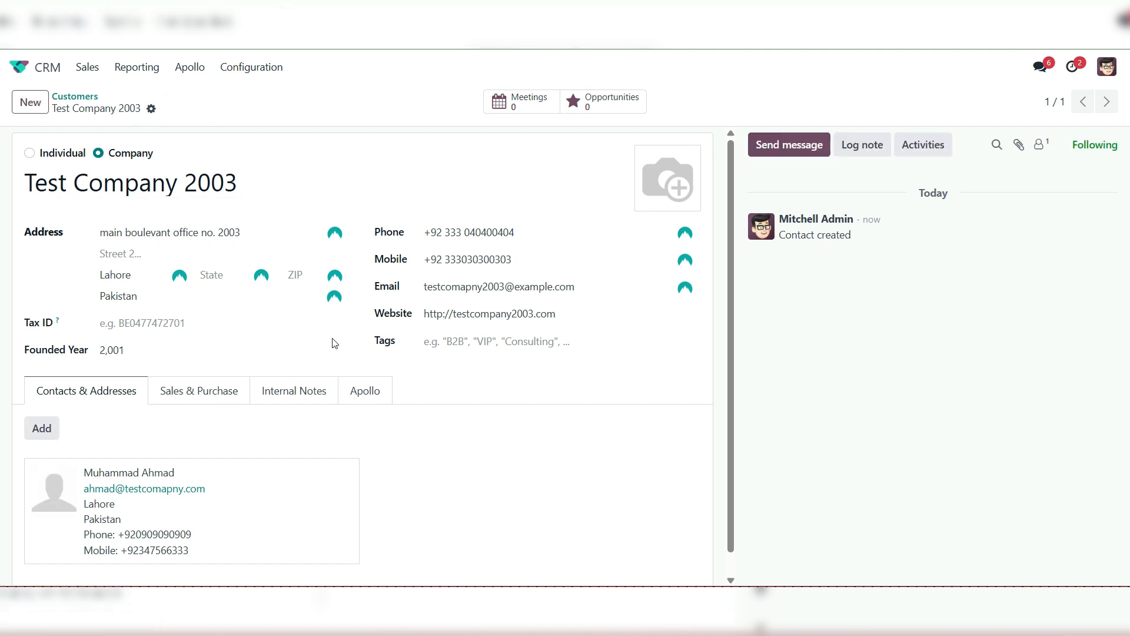
# Return to the customers list and search it for 2003
pyautogui.click(73, 97)
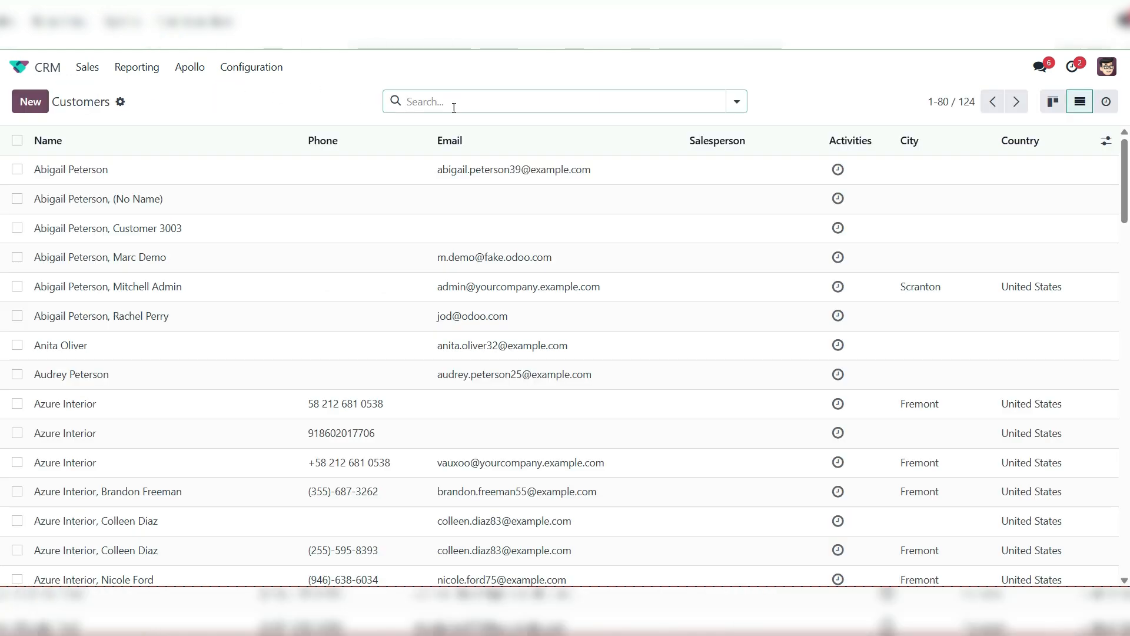
pyautogui.write('2003')
pyautogui.press('Return')
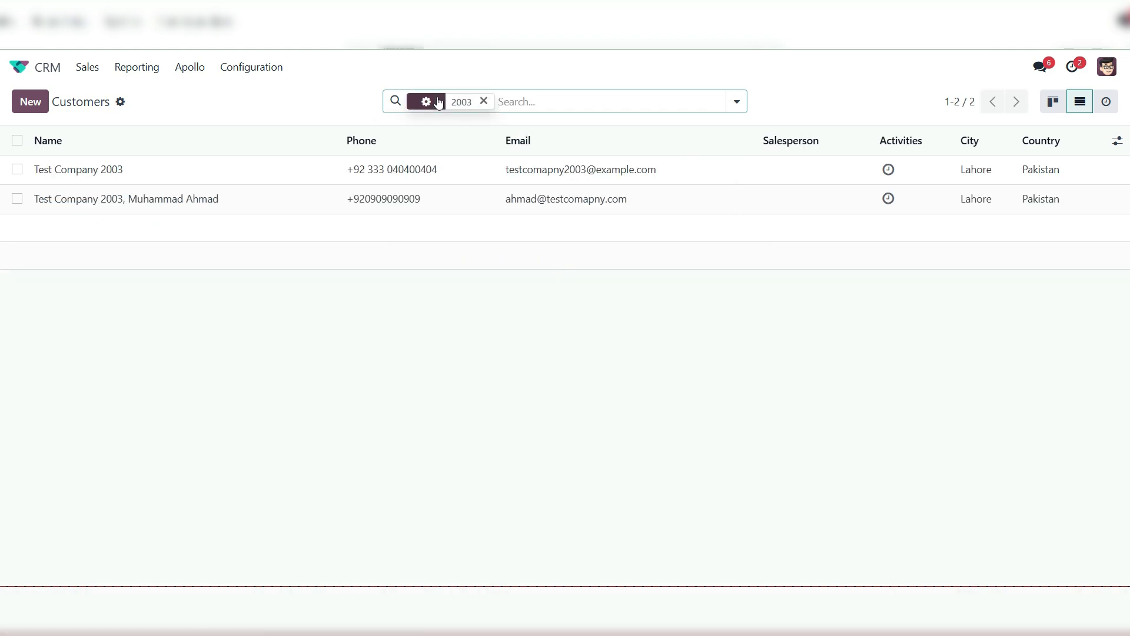
# Export Test Company 2003 and its contact together to the Apollo instance using Sync. Apollo in Export mode
pyautogui.click(18, 141)
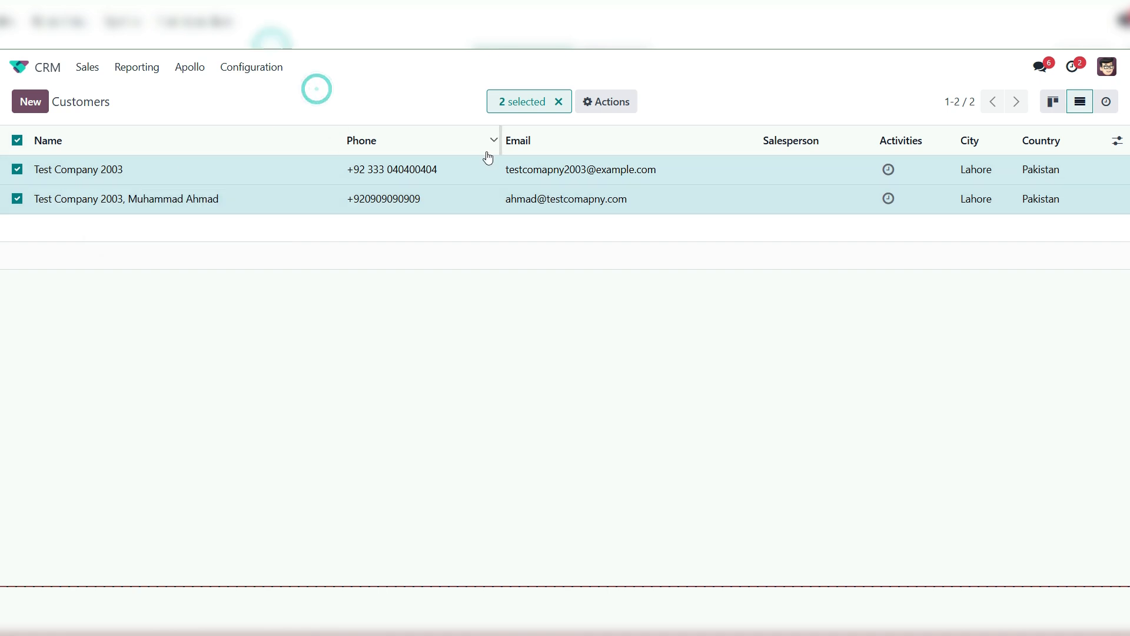
pyautogui.click(617, 103)
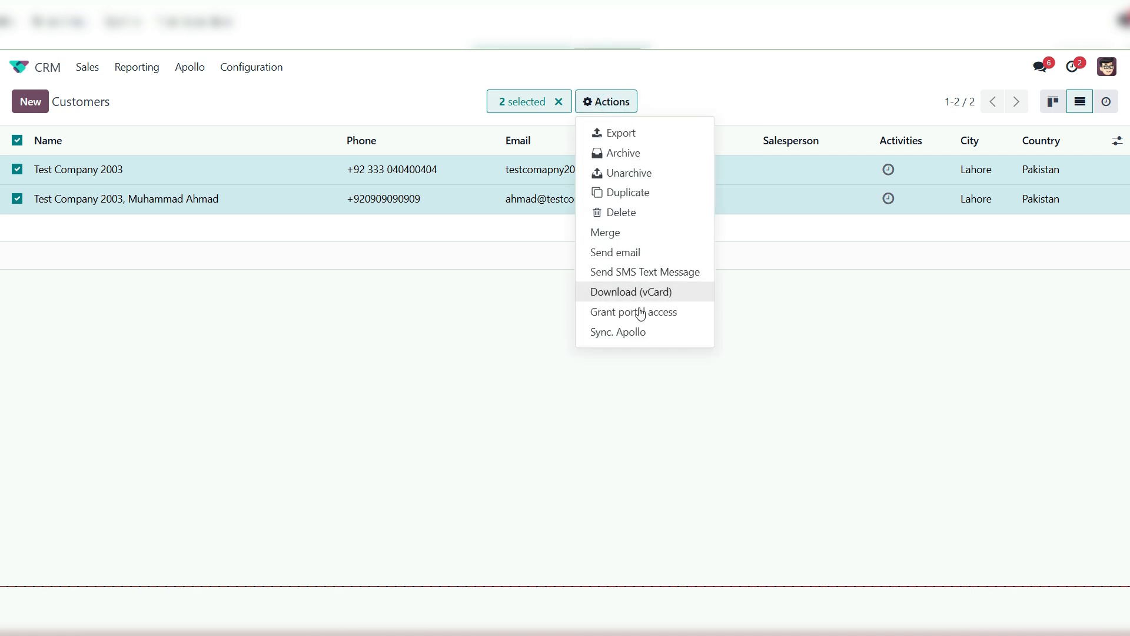
pyautogui.click(624, 334)
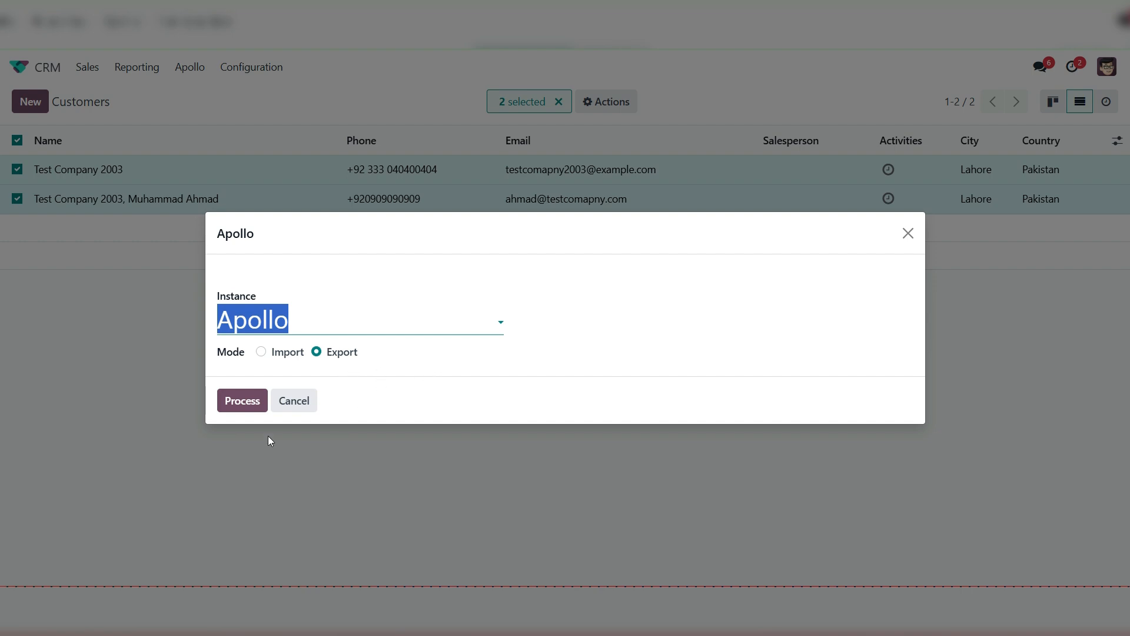
pyautogui.click(244, 412)
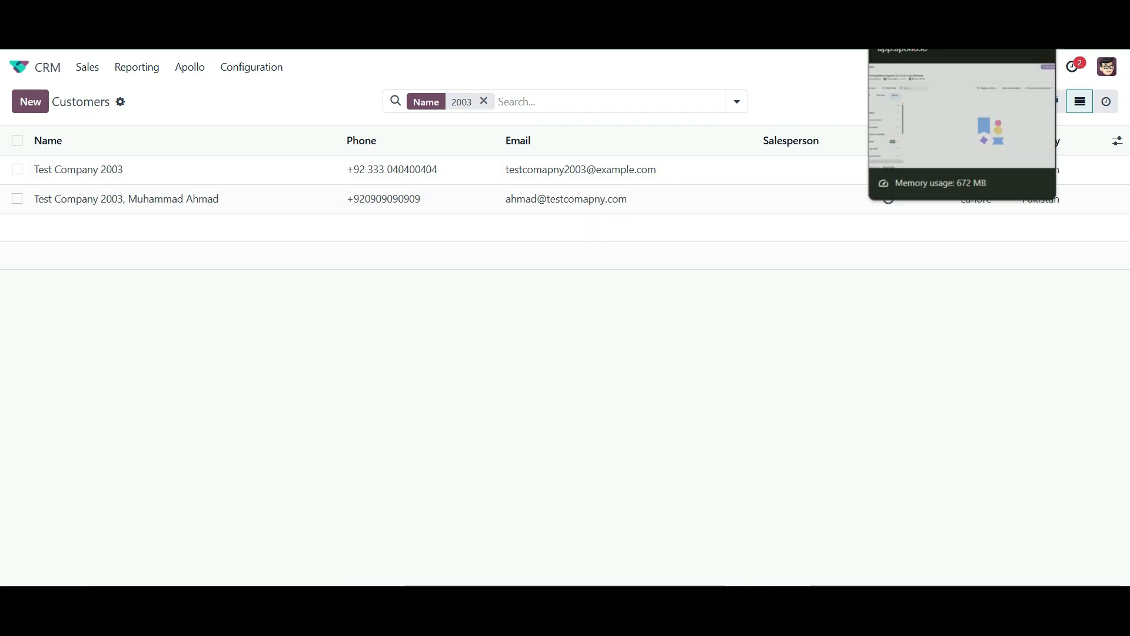
# Switch to Apollo, find the exported Test Company 2003 among the saved companies, open it and view its employees
pyautogui.click(909, 13)
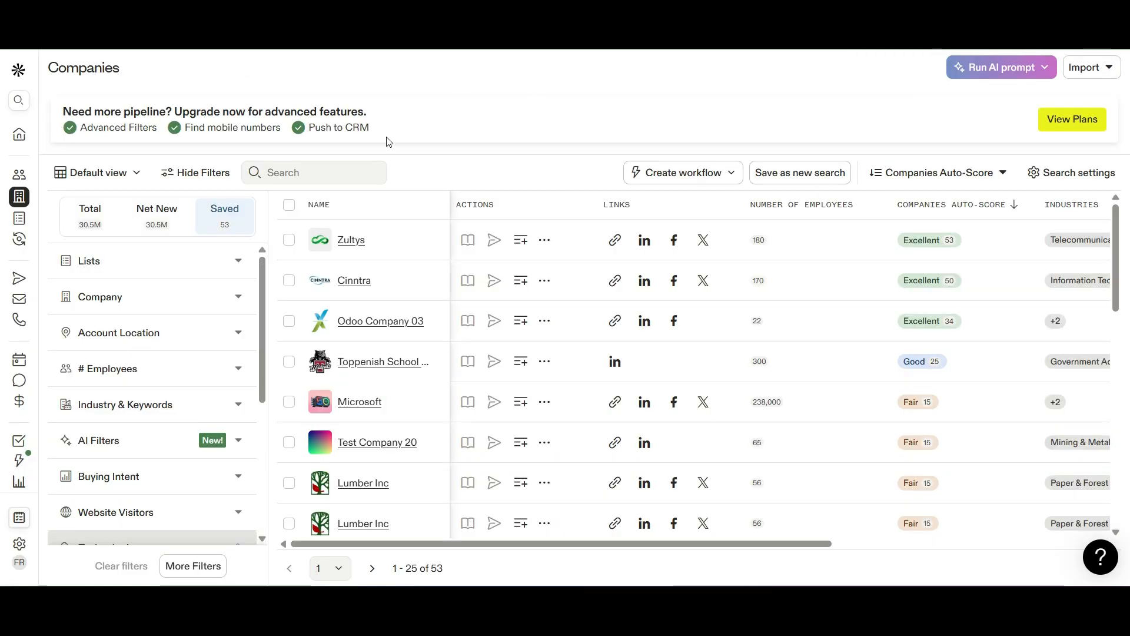
pyautogui.moveTo(5, 297)
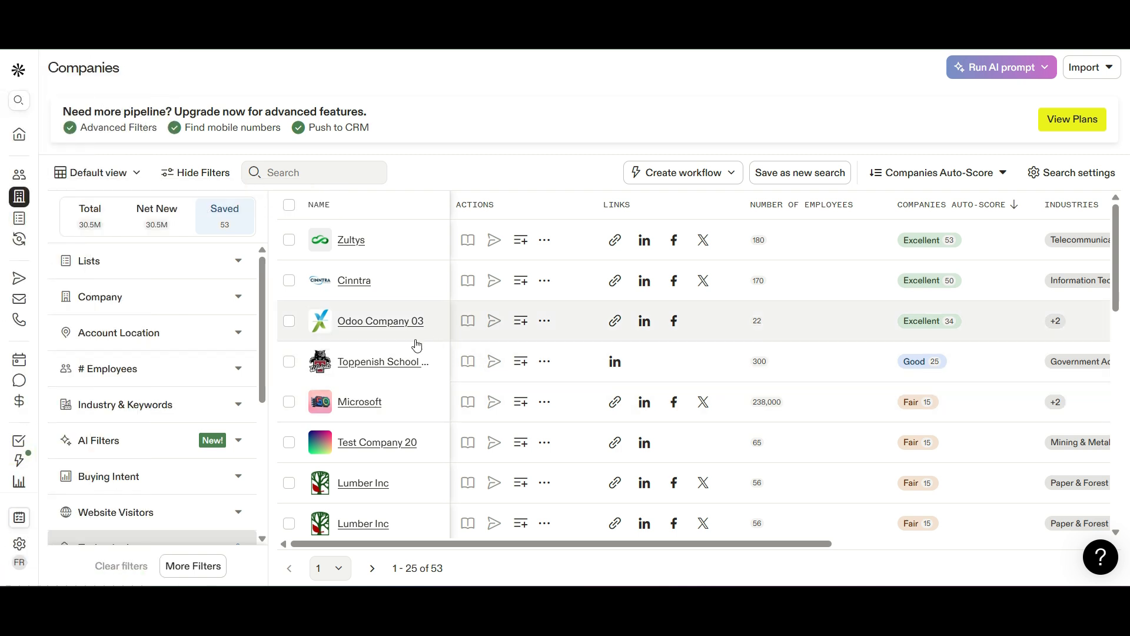
pyautogui.scroll(-5, 418, 354)
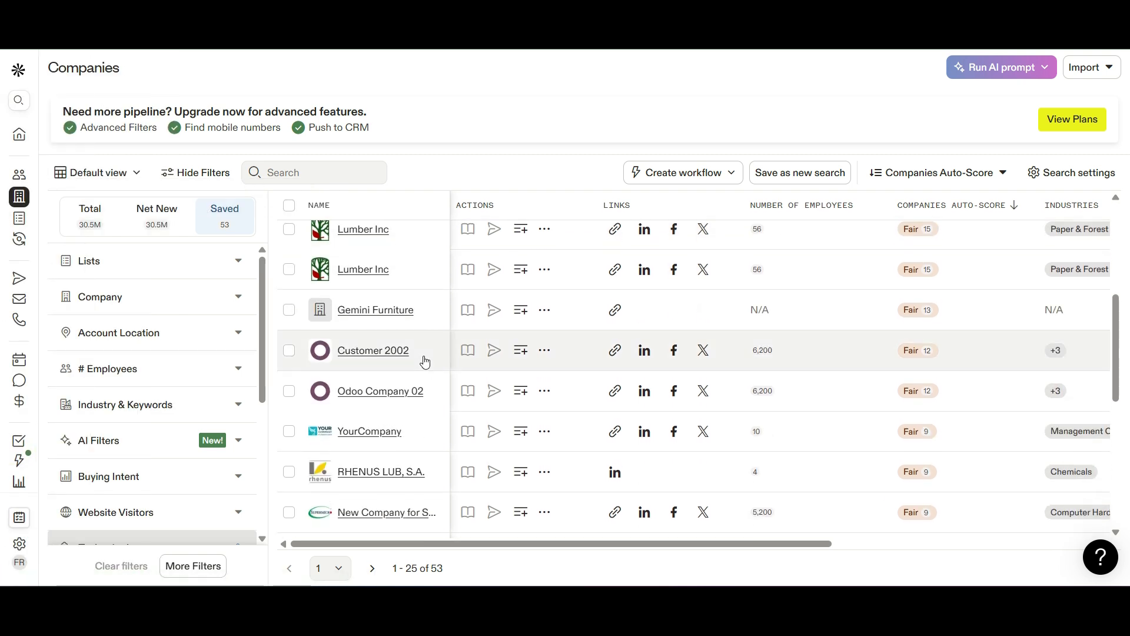
pyautogui.scroll(-4, 425, 361)
pyautogui.scroll(-3, 425, 362)
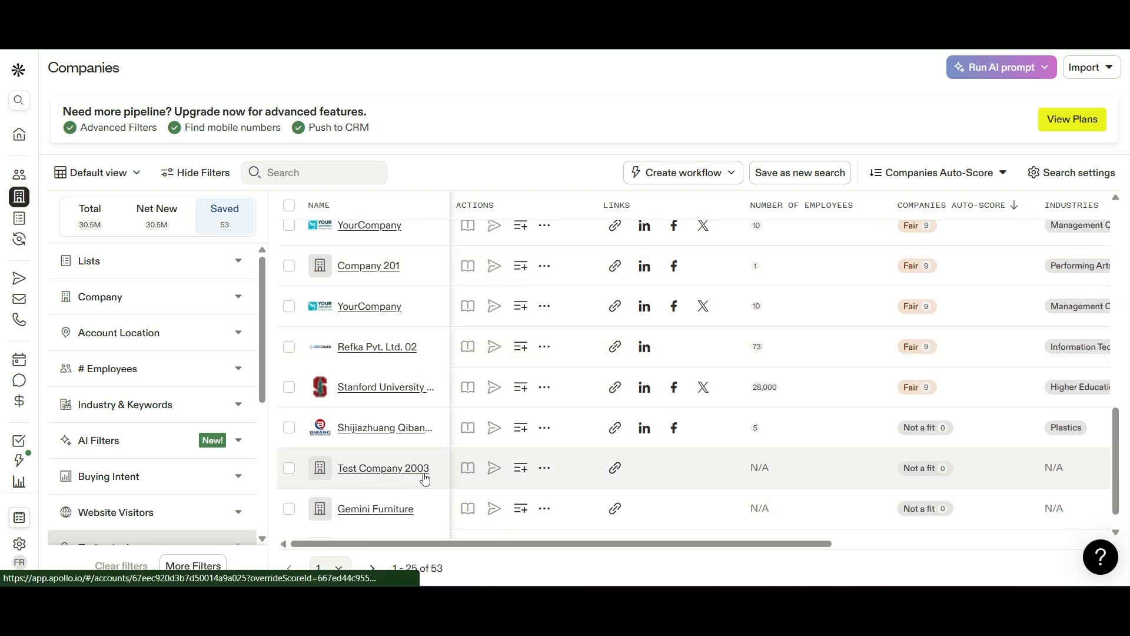
pyautogui.click(375, 475)
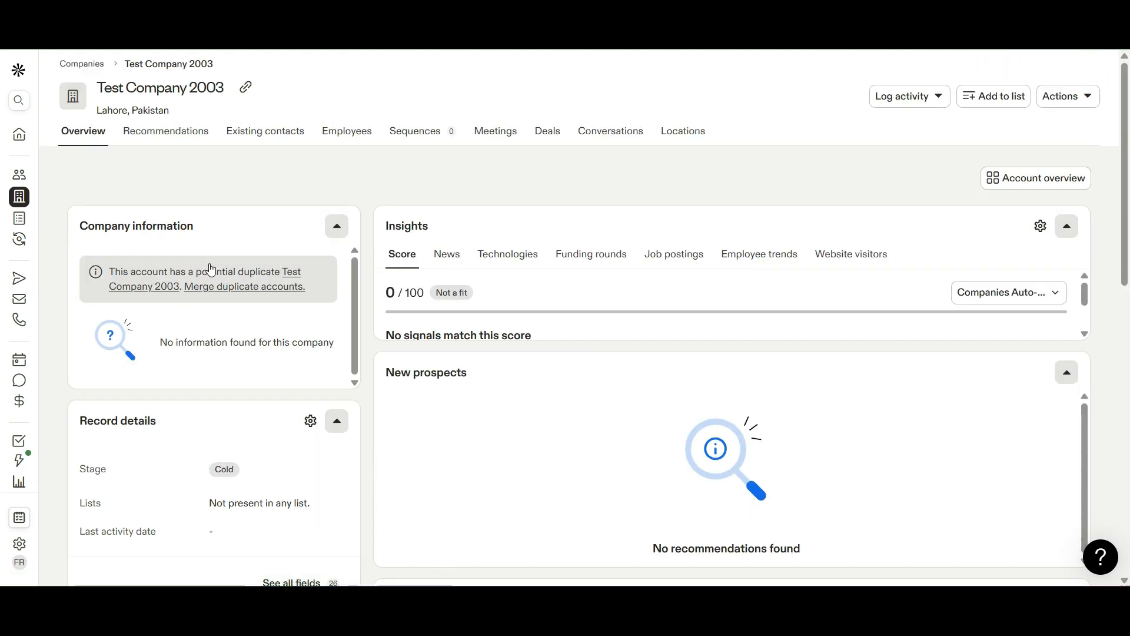
pyautogui.click(344, 131)
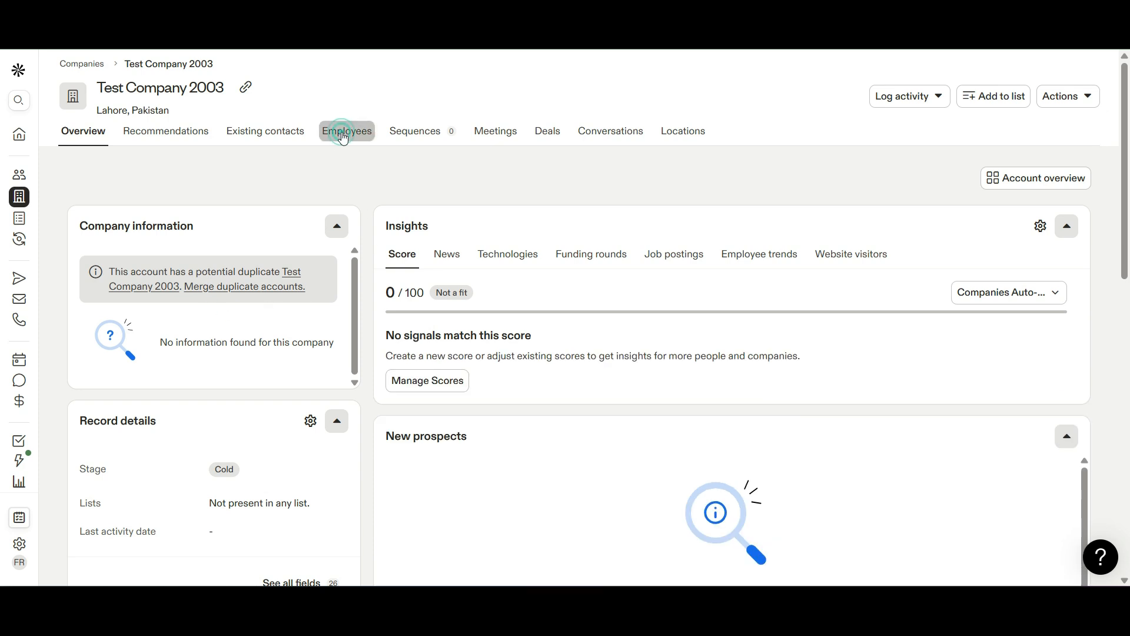